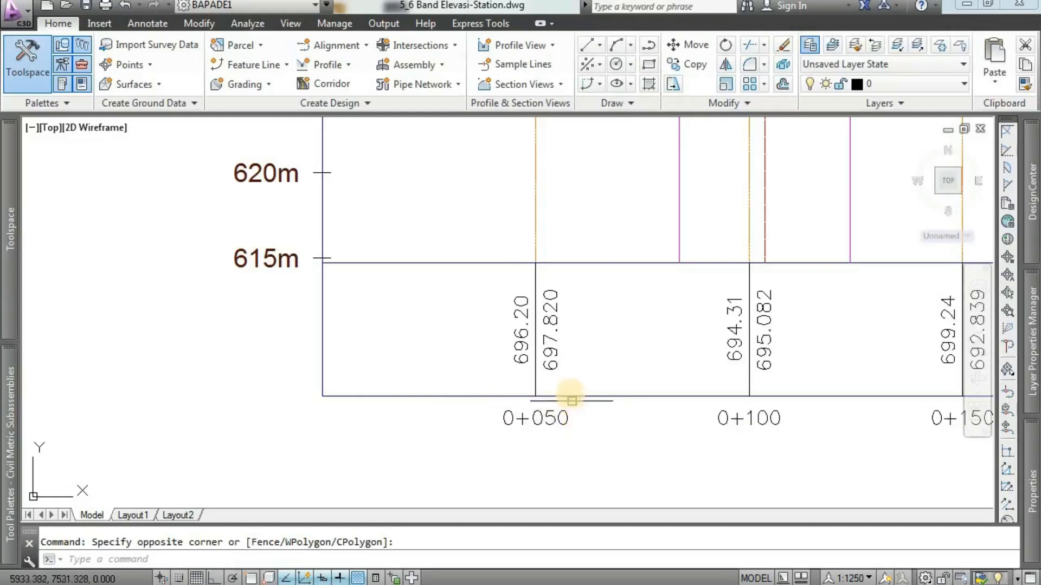
Expand the drawing's Profile View settings down to the Profile Data band styles.
{"action": "scroll", "coordinate": [569, 395], "scroll_direction": "down", "scroll_amount": 2}
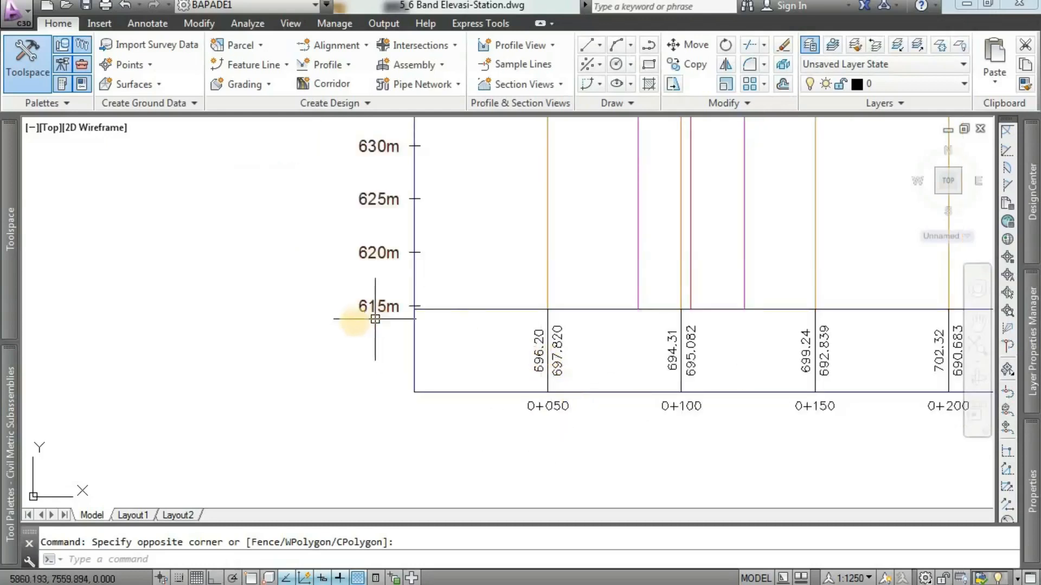
{"action": "mouse_move", "coordinate": [2, 249]}
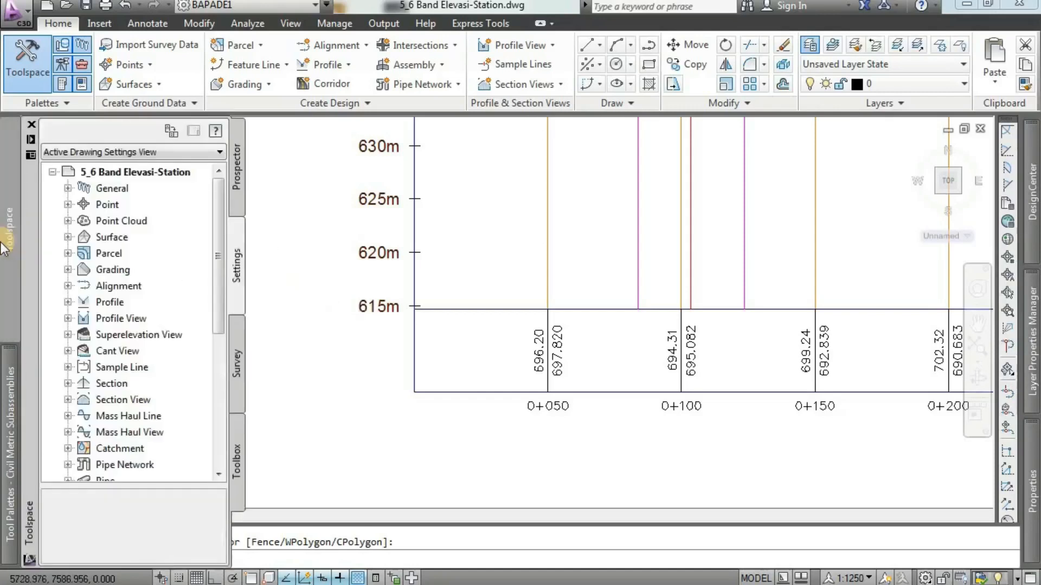
{"action": "left_click", "coordinate": [239, 186]}
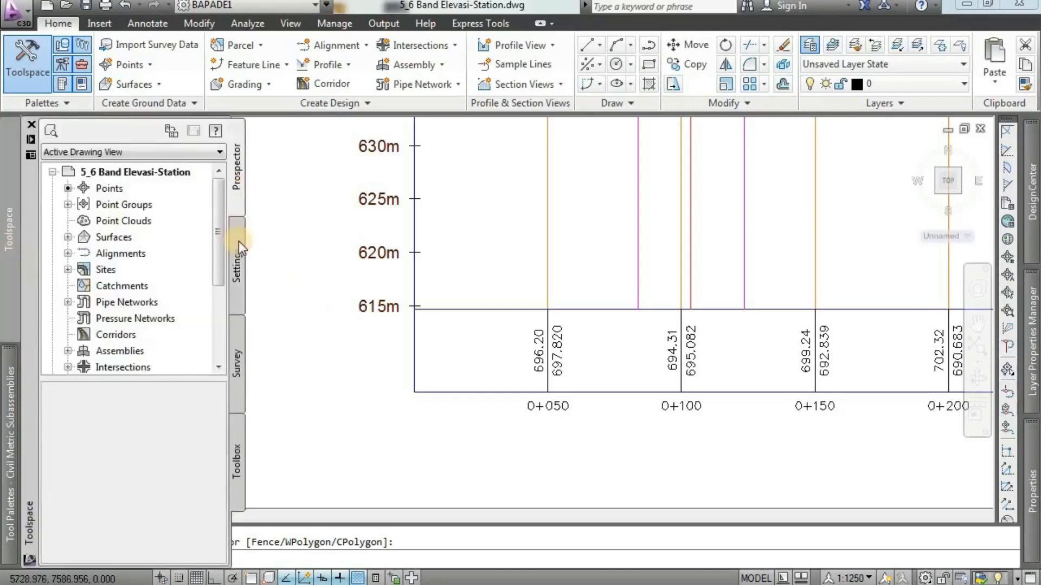
{"action": "left_click", "coordinate": [239, 244]}
{"action": "scroll", "coordinate": [219, 258], "scroll_direction": "down", "scroll_amount": 1}
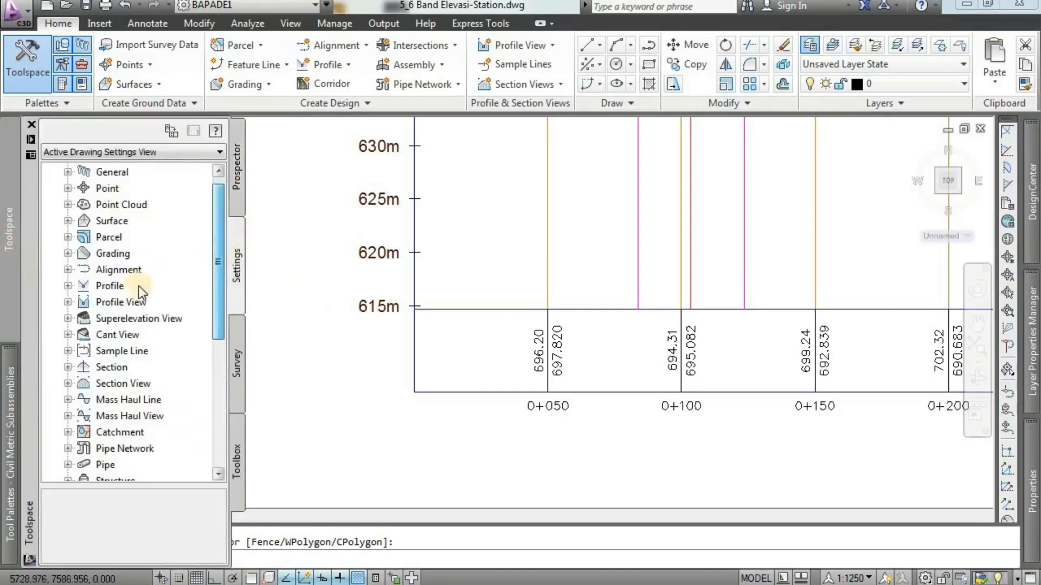
{"action": "left_click", "coordinate": [67, 303]}
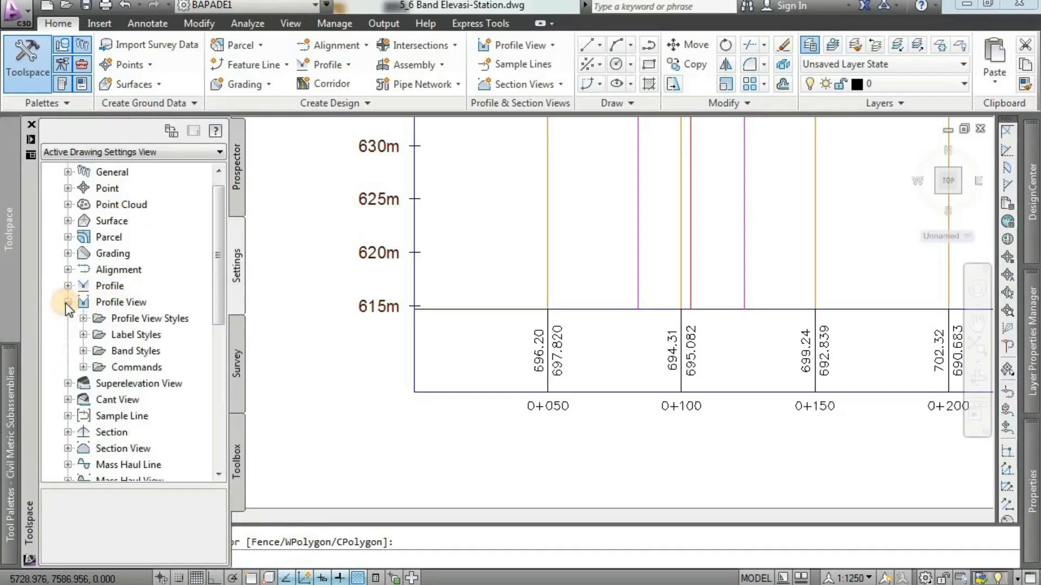
{"action": "scroll", "coordinate": [215, 298], "scroll_direction": "down", "scroll_amount": 2}
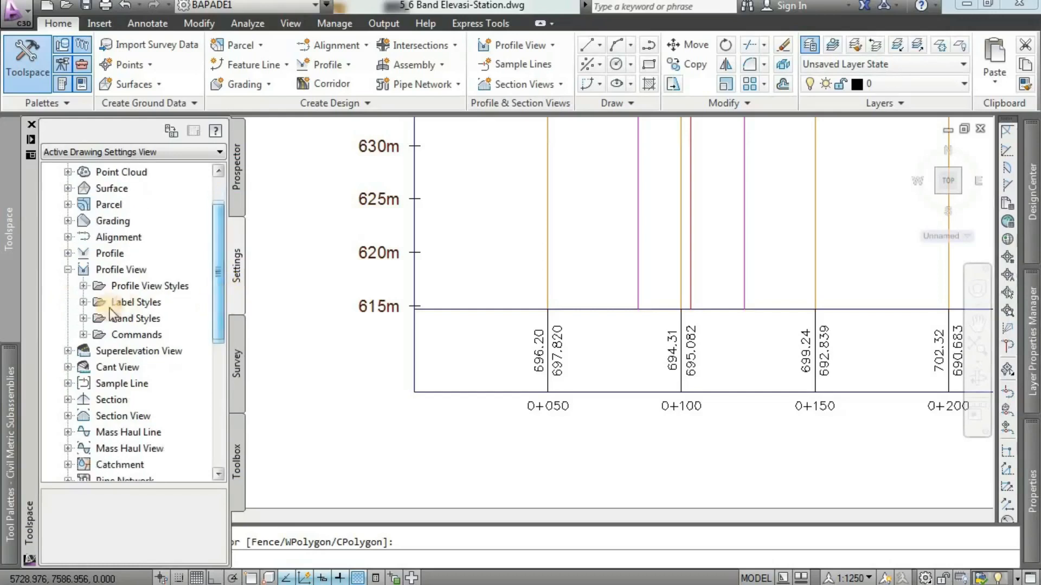
{"action": "left_click", "coordinate": [82, 318]}
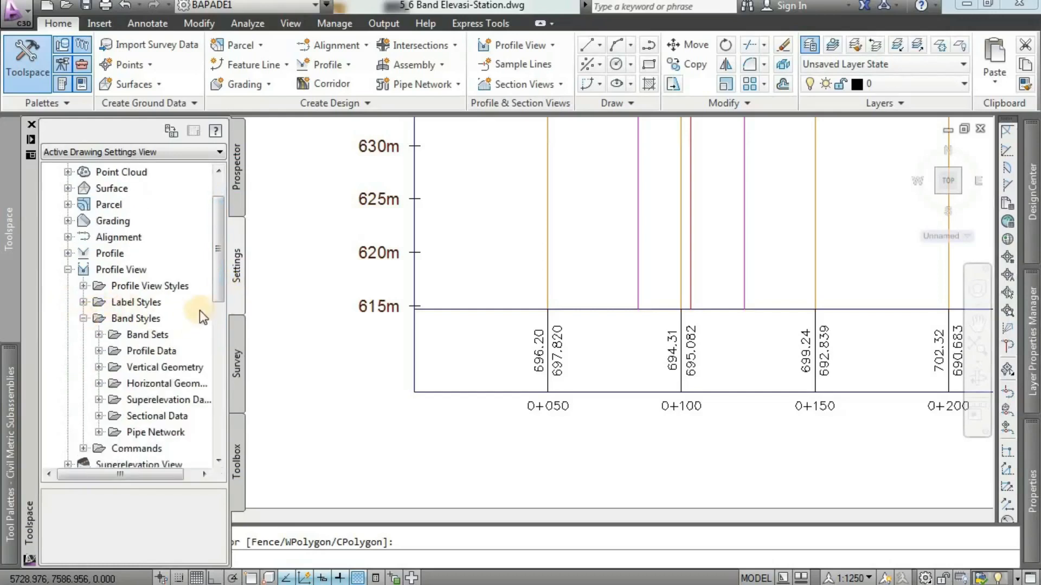
{"action": "scroll", "coordinate": [222, 298], "scroll_direction": "down", "scroll_amount": 2}
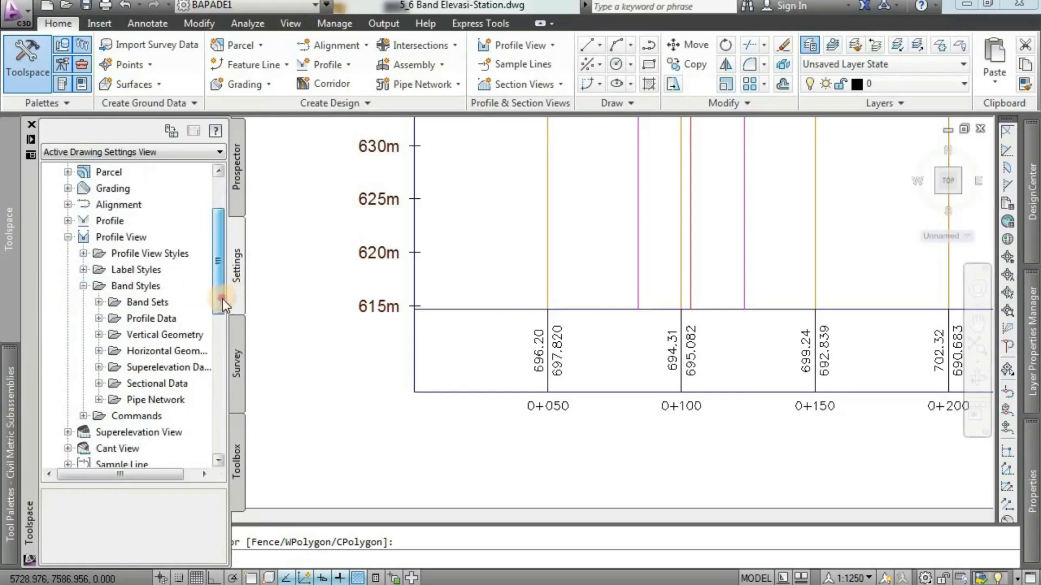
{"action": "left_click", "coordinate": [100, 319]}
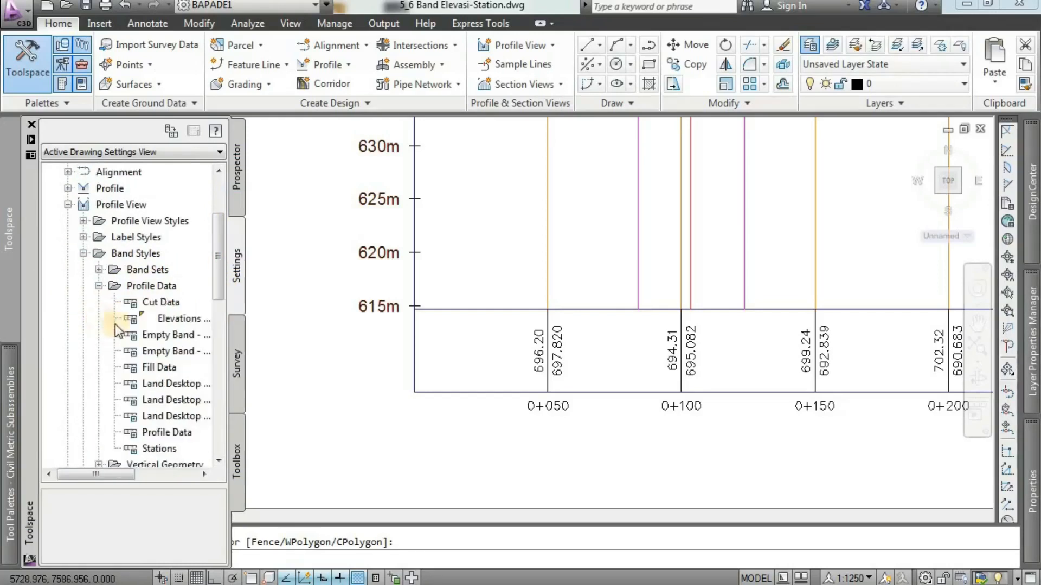
Create a new Profile Data band style for profile views.
{"action": "left_click", "coordinate": [170, 287]}
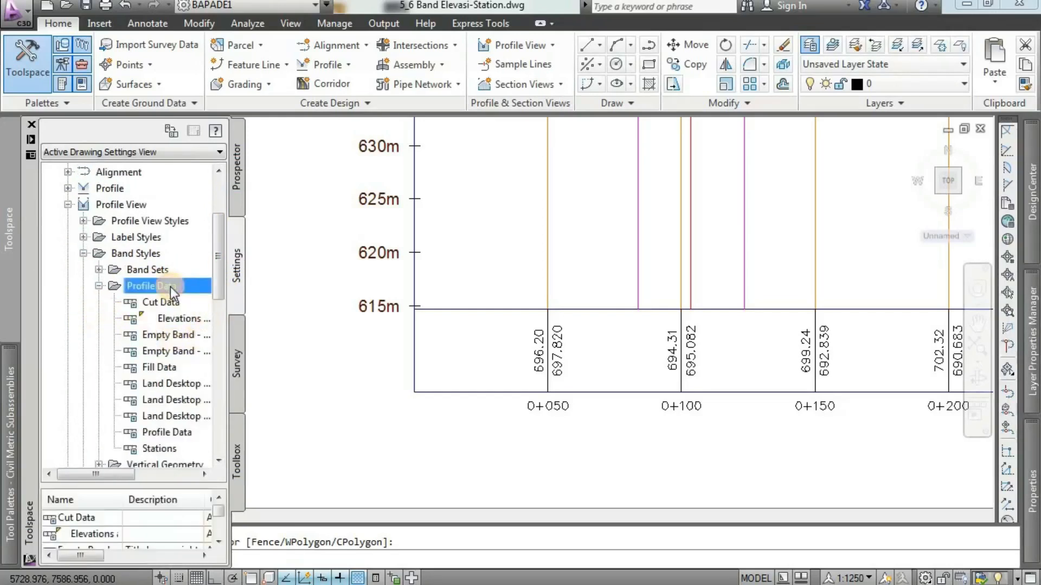
{"action": "right_click", "coordinate": [170, 287]}
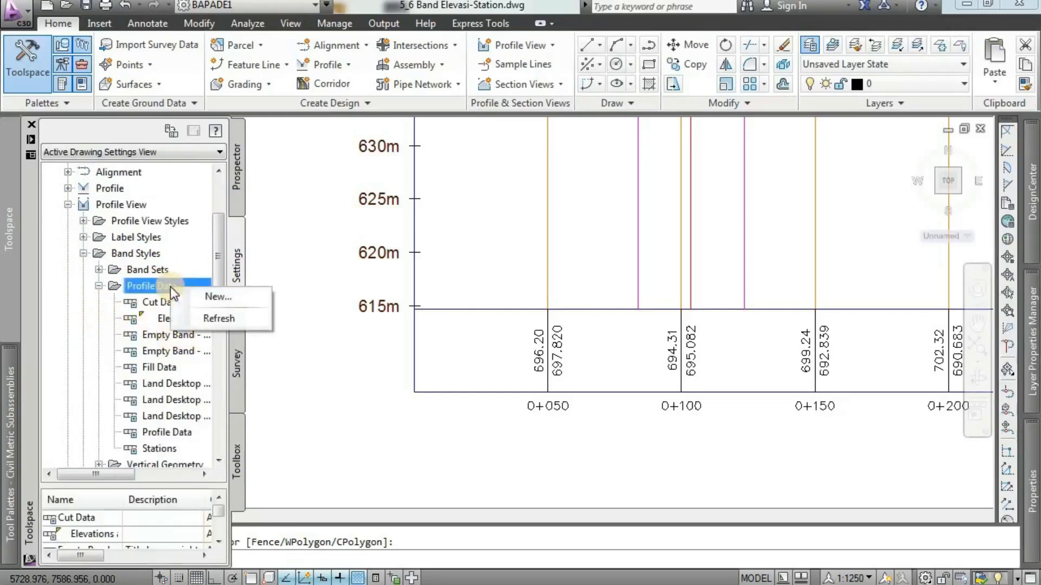
{"action": "left_click", "coordinate": [209, 296]}
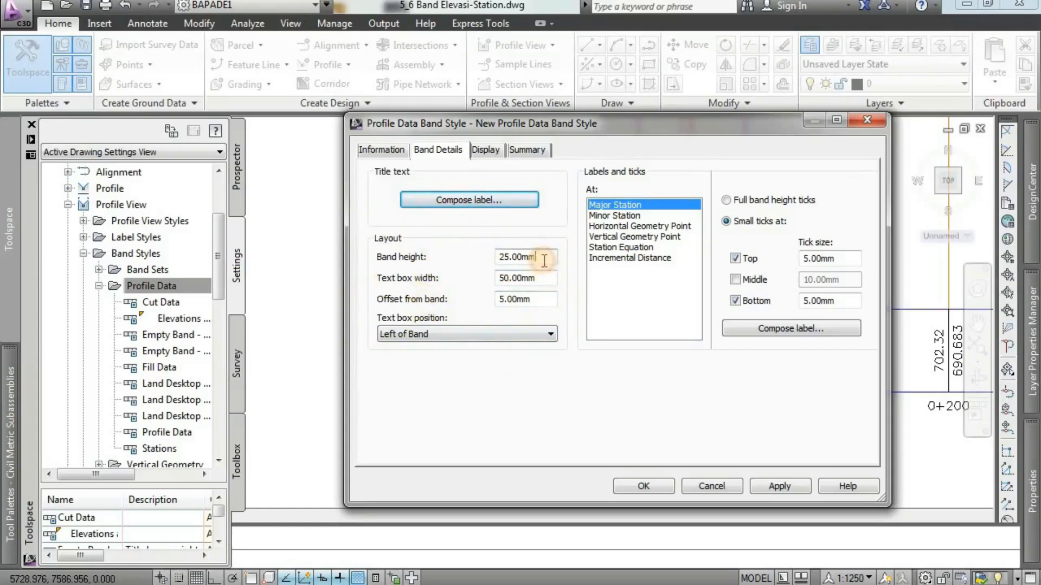
Set the band height to 15 mm, text box width to 25 mm and offset from band to 0, with the text box left of the band.
{"action": "left_click_drag", "start_coordinate": [542, 258], "coordinate": [494, 258]}
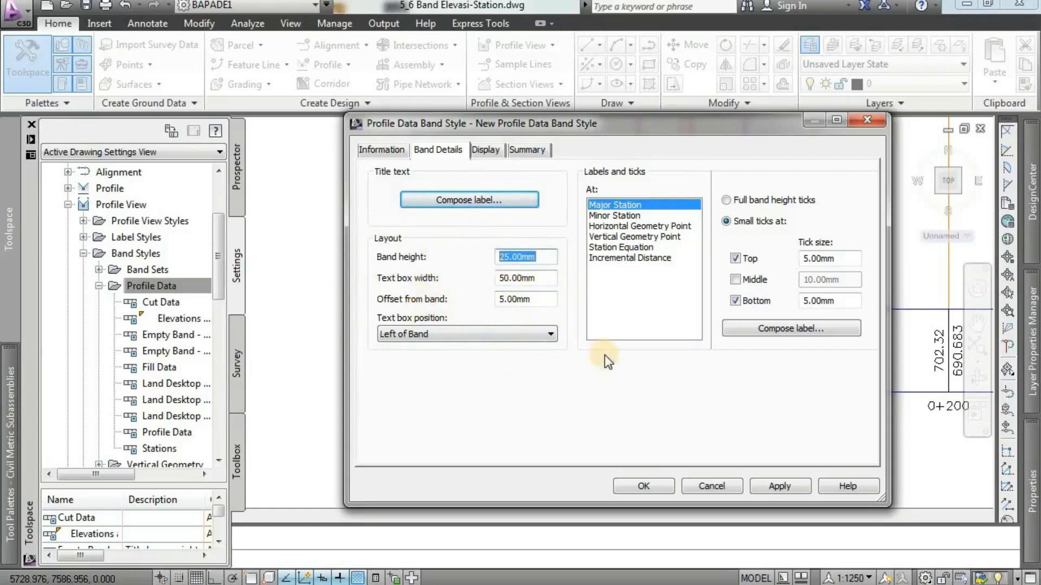
{"action": "type", "text": "15"}
{"action": "left_click_drag", "start_coordinate": [542, 278], "coordinate": [460, 279]}
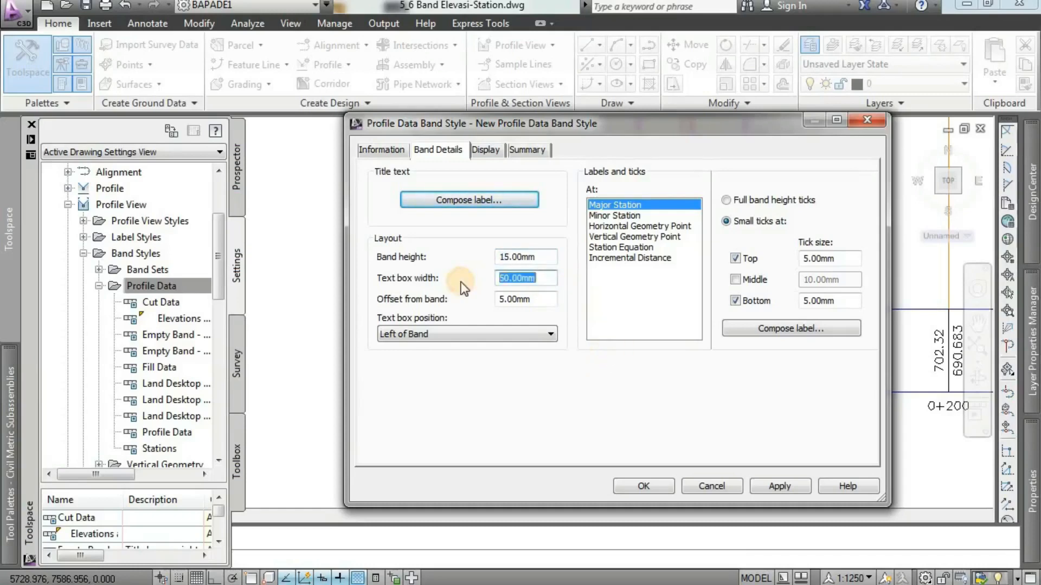
{"action": "type", "text": "25"}
{"action": "left_click", "coordinate": [544, 300]}
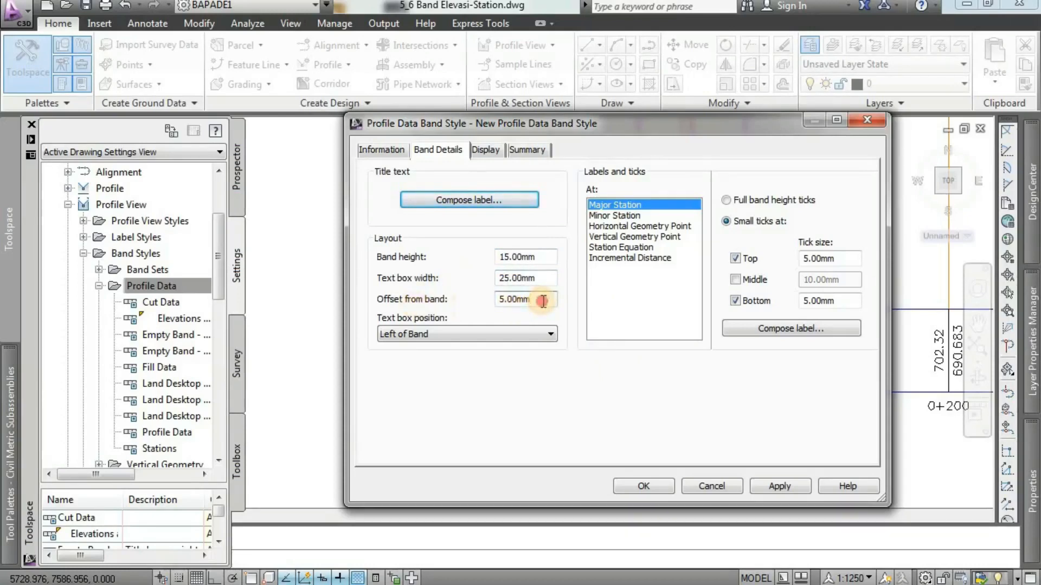
{"action": "left_click_drag", "start_coordinate": [542, 299], "coordinate": [483, 299]}
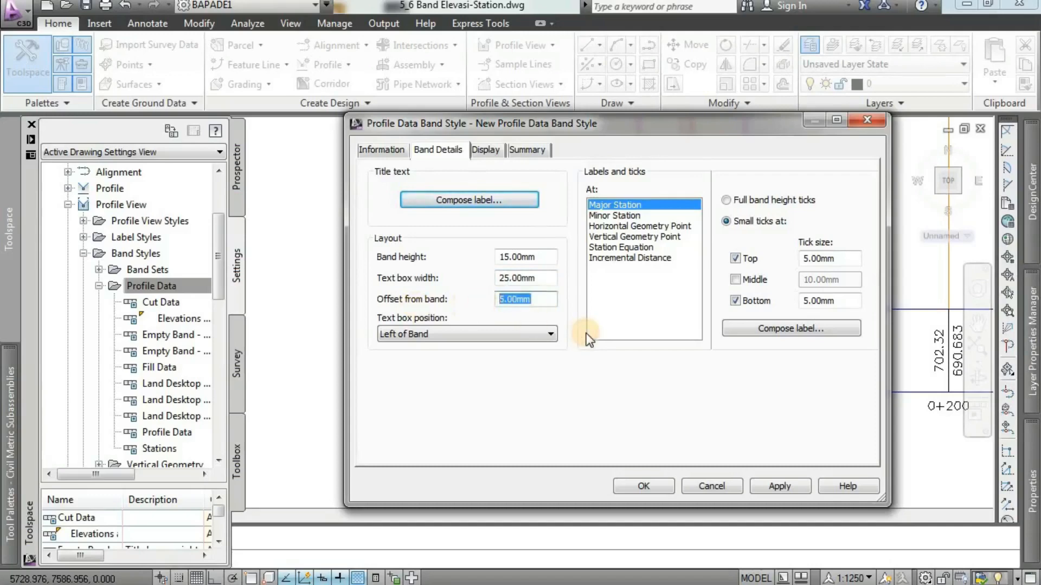
{"action": "type", "text": "0"}
{"action": "left_click", "coordinate": [476, 337]}
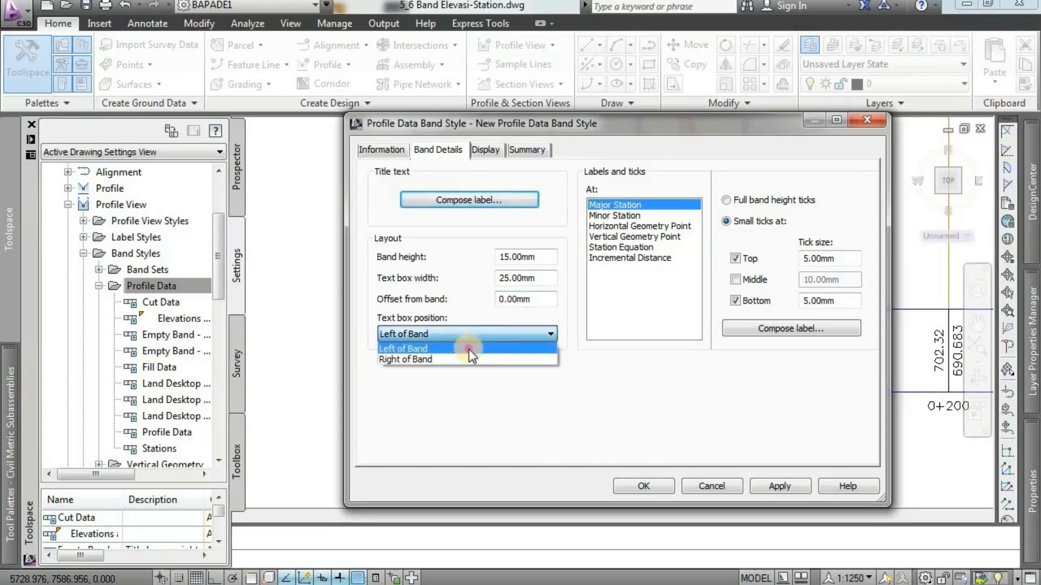
{"action": "left_click", "coordinate": [470, 355]}
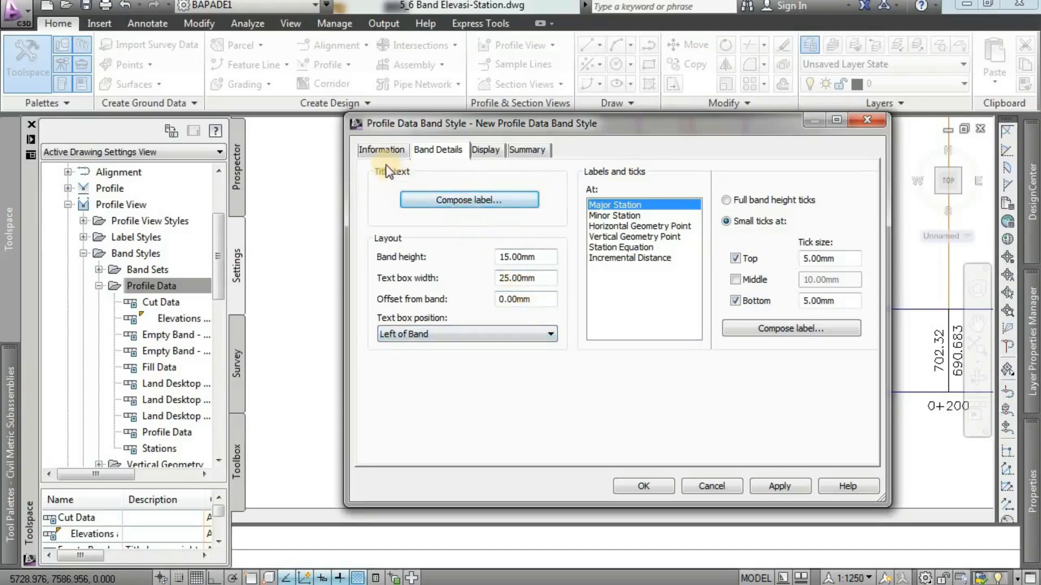
Name the new band style ELEV RENCANA.
{"action": "left_click", "coordinate": [382, 151]}
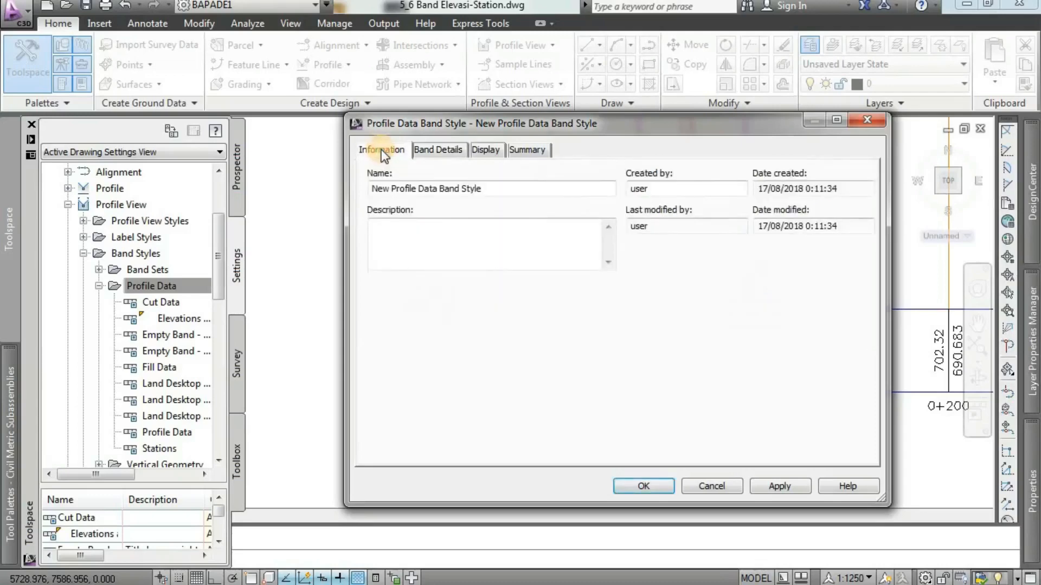
{"action": "double_click", "coordinate": [492, 190]}
{"action": "left_click_drag", "start_coordinate": [361, 197], "coordinate": [355, 197]}
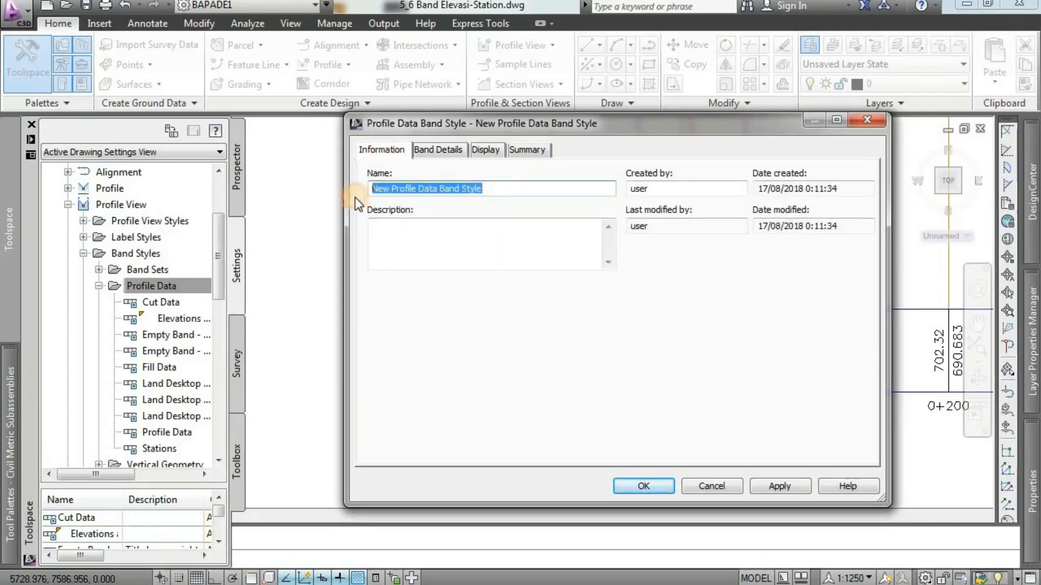
{"action": "key", "text": "BackSpace"}
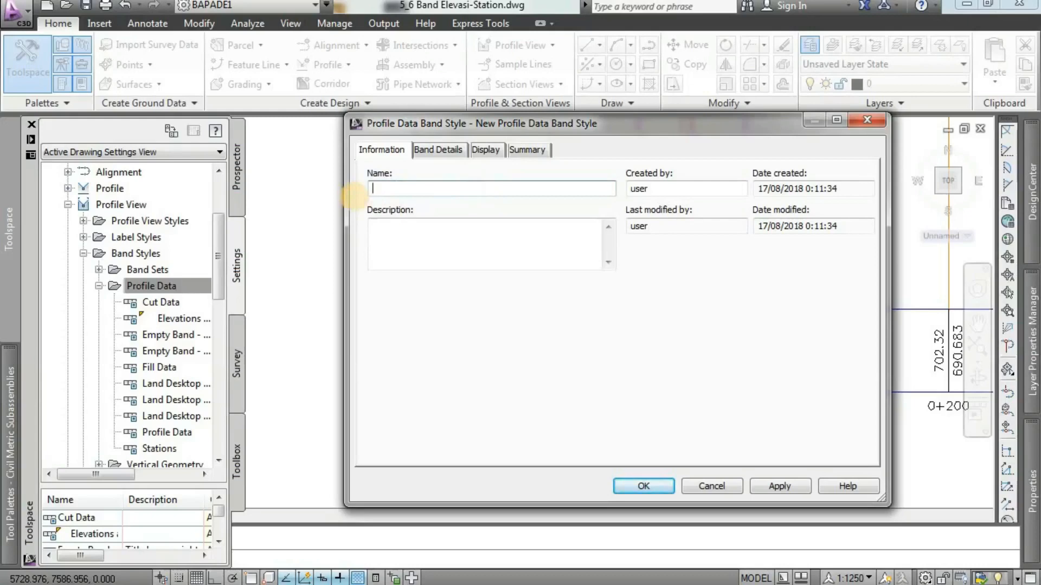
{"action": "type", "text": "ELEV RENCANA"}
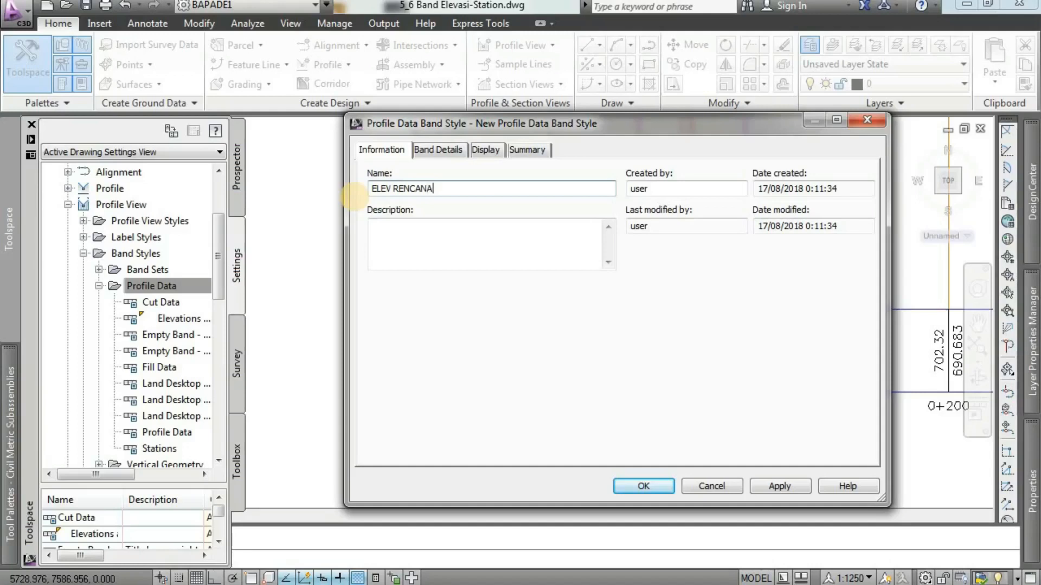
Compose the band's title label and rename its text component to JUDUL BAND.
{"action": "left_click", "coordinate": [438, 150]}
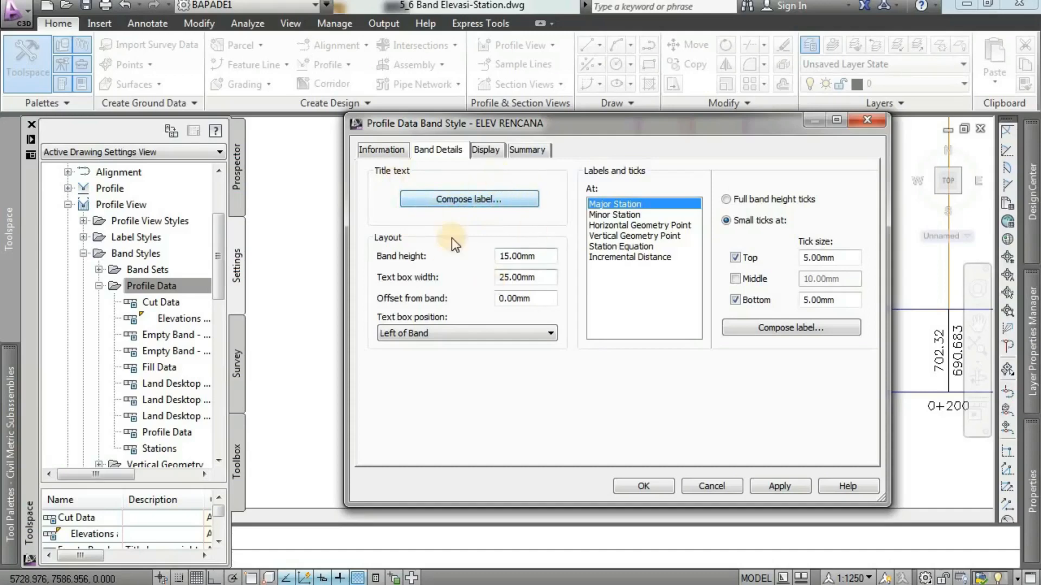
{"action": "left_click", "coordinate": [499, 200]}
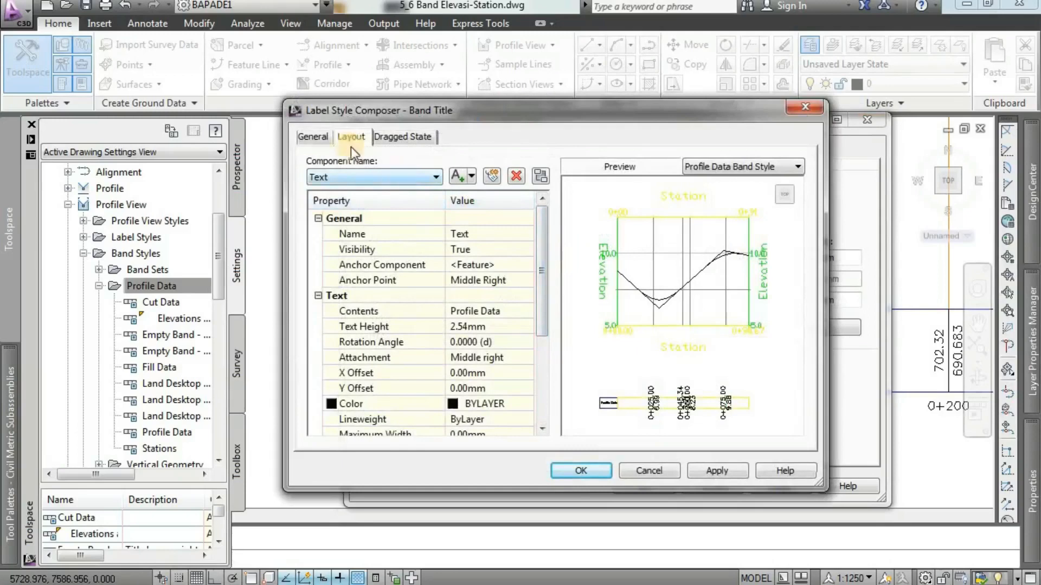
{"action": "left_click", "coordinate": [368, 178]}
{"action": "left_click", "coordinate": [366, 191]}
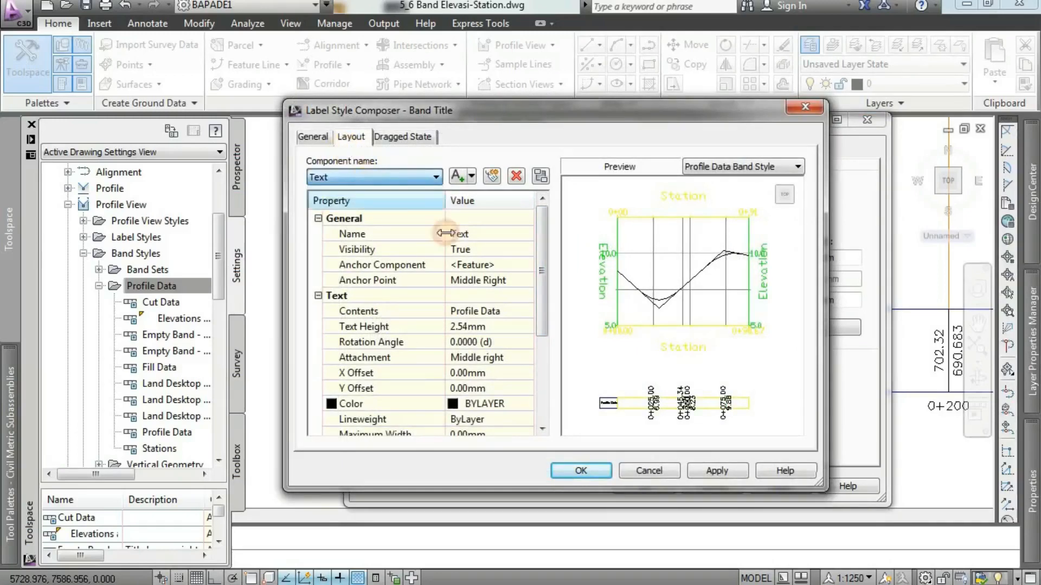
{"action": "left_click", "coordinate": [493, 237]}
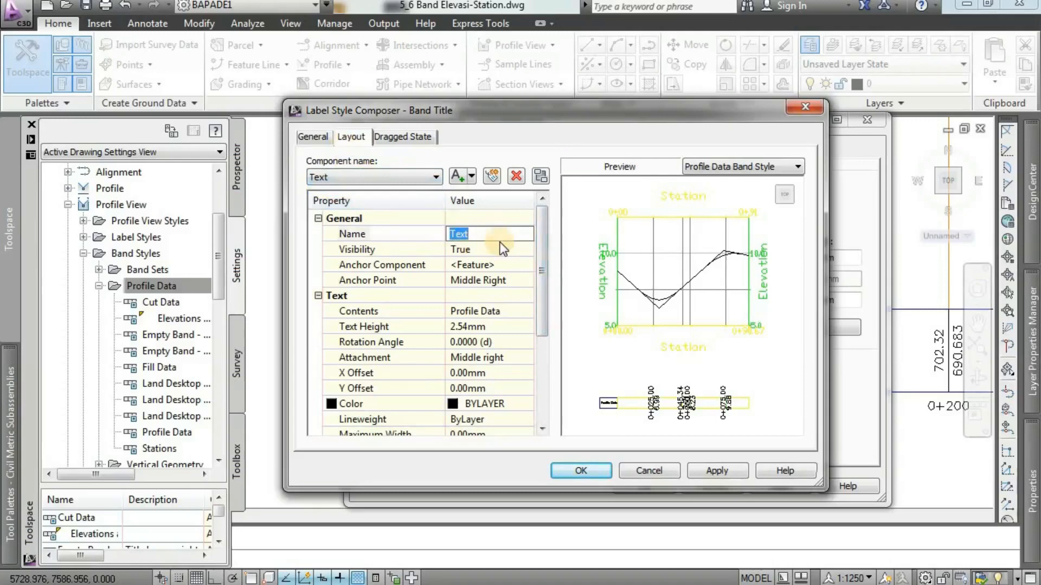
{"action": "type", "text": "JUDUL BAND"}
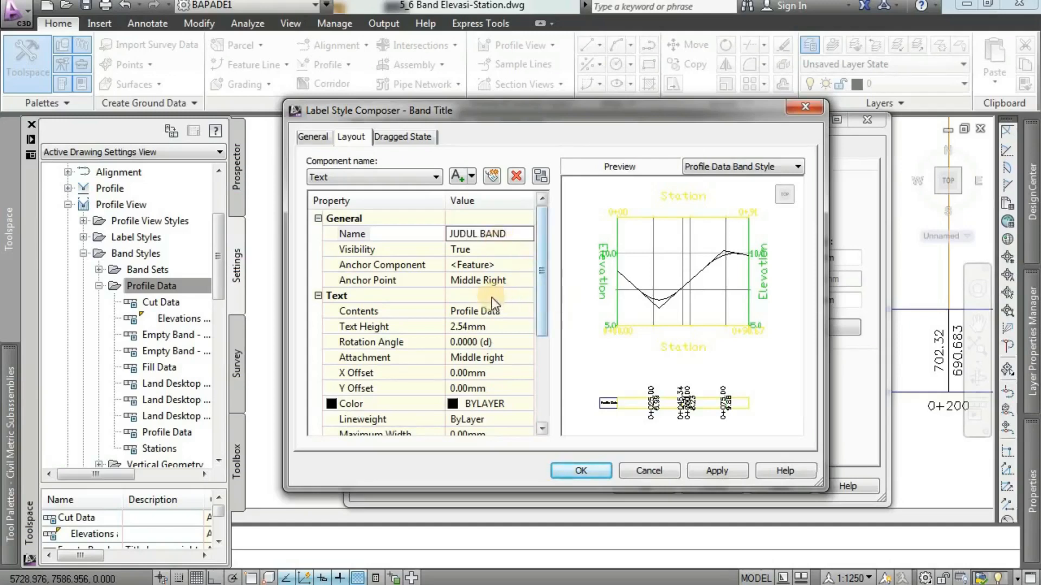
Set the title component's anchor point to Middle Center, text height to 2.5 mm and attachment to Middle center.
{"action": "left_click", "coordinate": [494, 283]}
{"action": "left_click", "coordinate": [495, 281]}
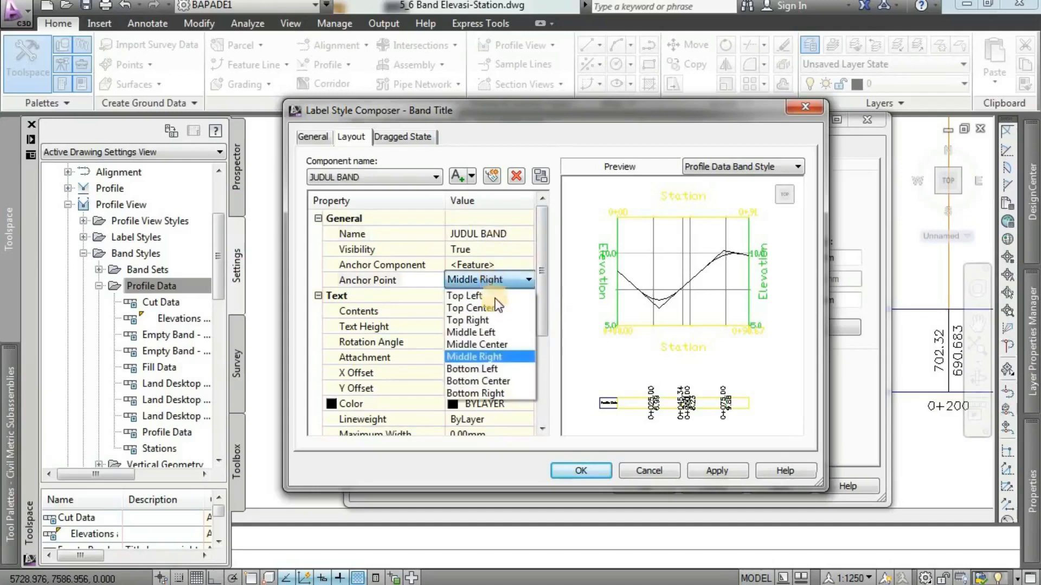
{"action": "left_click", "coordinate": [507, 345]}
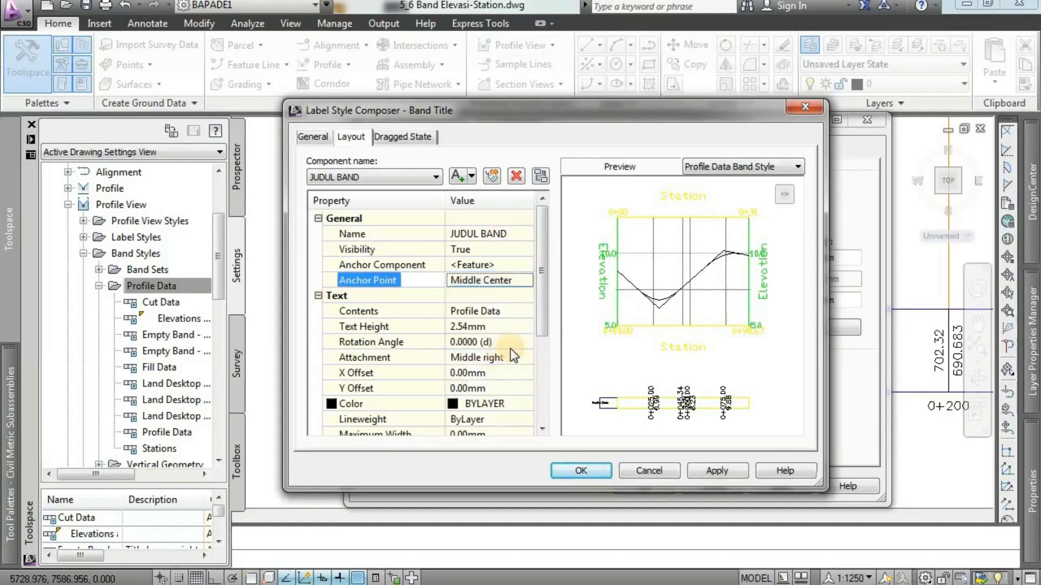
{"action": "left_click", "coordinate": [495, 327]}
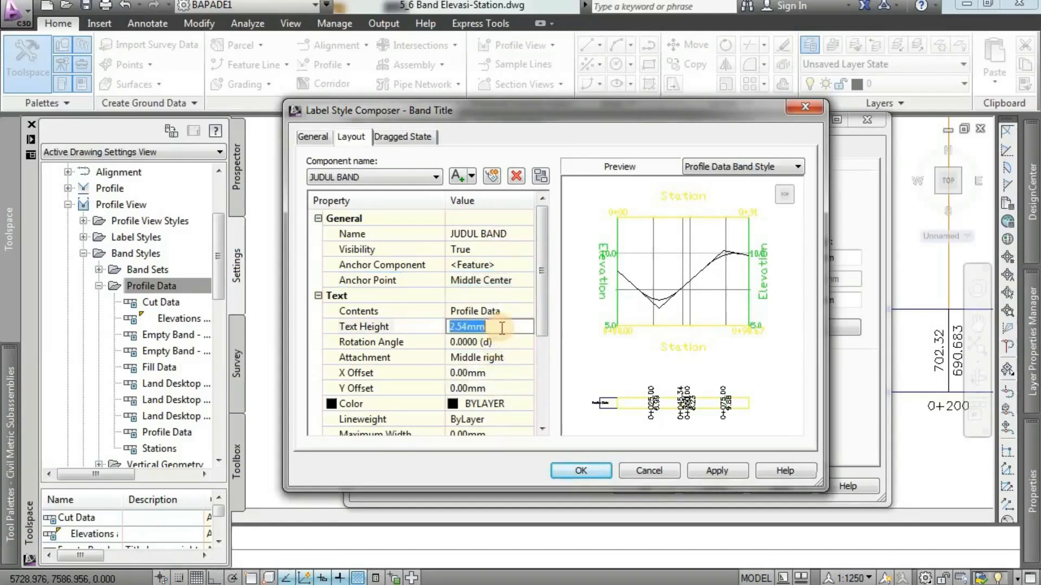
{"action": "type", "text": "2.5"}
{"action": "left_click", "coordinate": [492, 357]}
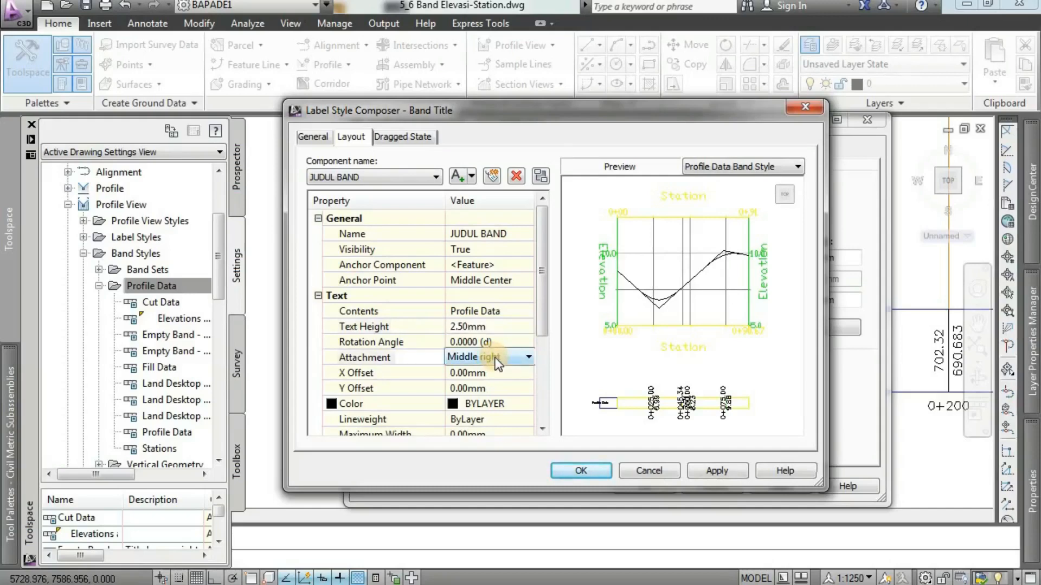
{"action": "left_click", "coordinate": [496, 362]}
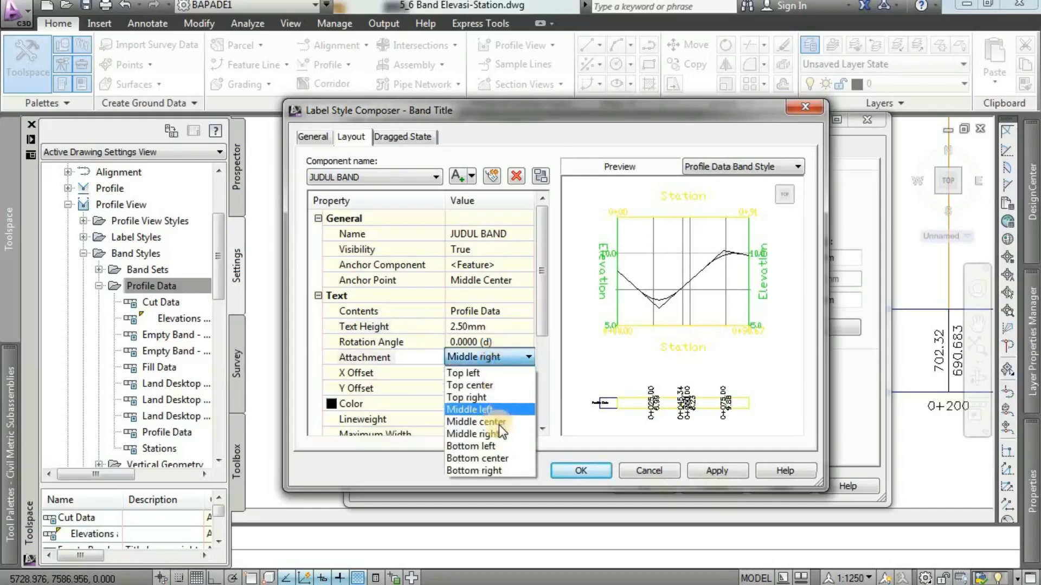
{"action": "left_click", "coordinate": [499, 422]}
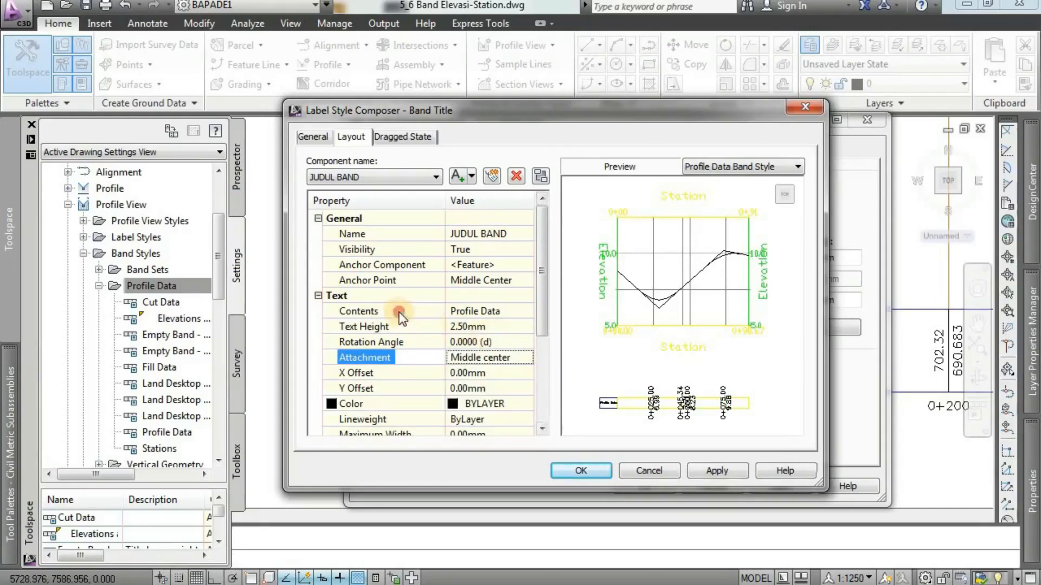
Replace the title component's contents with ELEVASI and RENCANA on two separate lines.
{"action": "left_click", "coordinate": [479, 314]}
{"action": "left_click", "coordinate": [481, 311]}
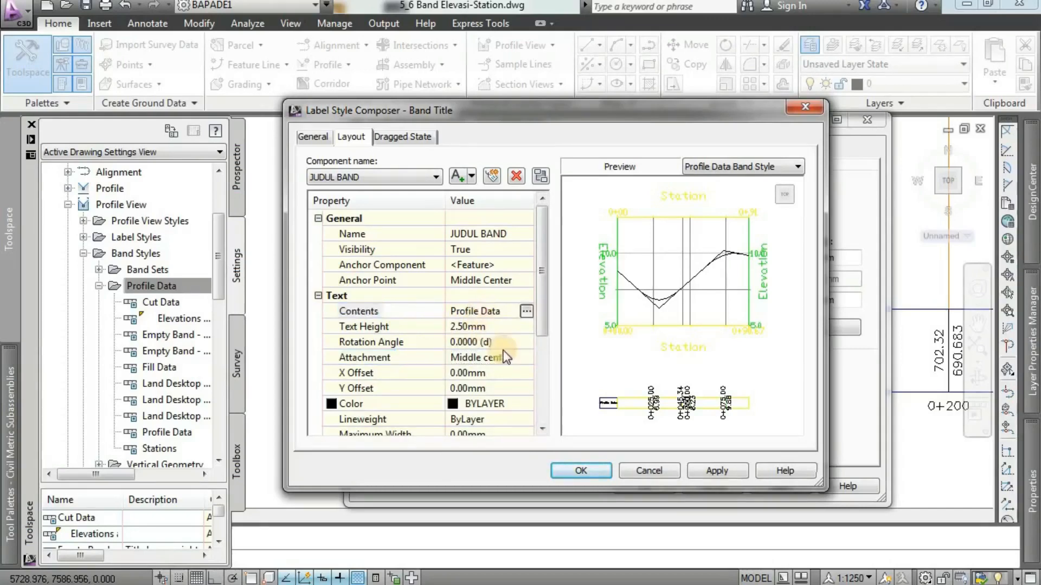
{"action": "left_click", "coordinate": [527, 311]}
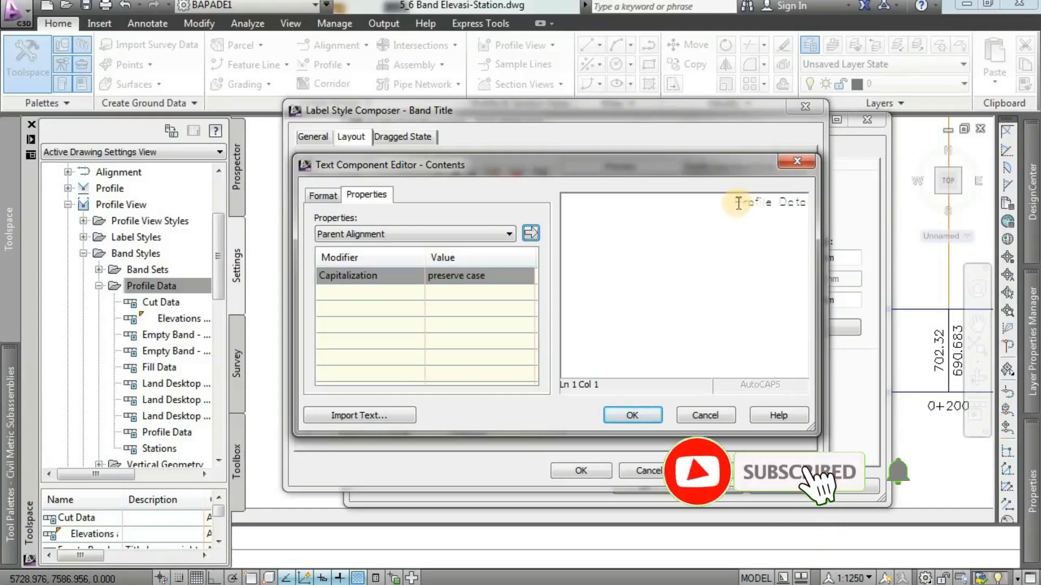
{"action": "left_click_drag", "start_coordinate": [738, 203], "coordinate": [816, 205]}
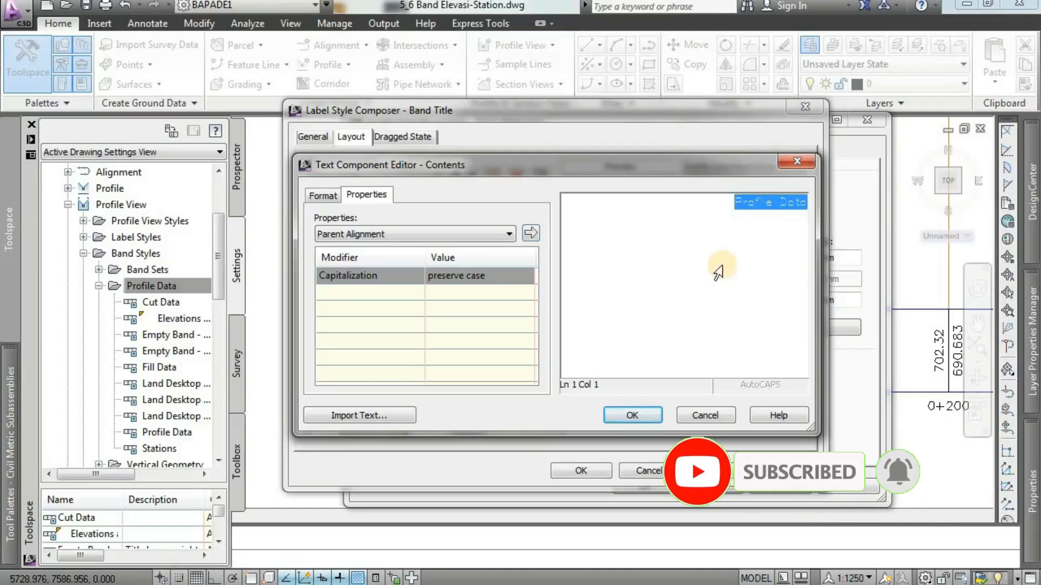
{"action": "key", "text": "Delete"}
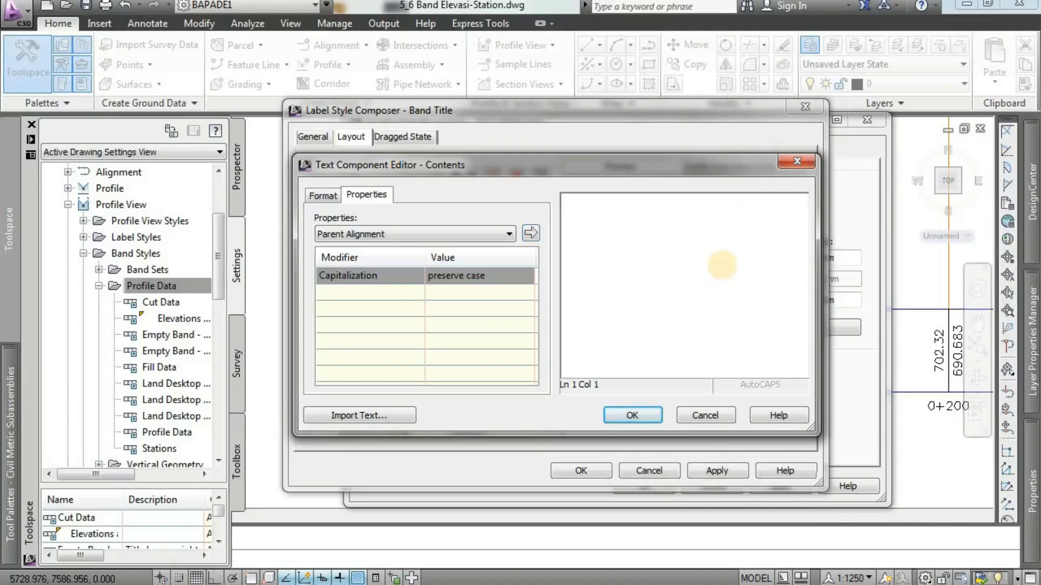
{"action": "type", "text": "ELEVASI"}
{"action": "key", "text": "Return"}
{"action": "type", "text": "RENCANA"}
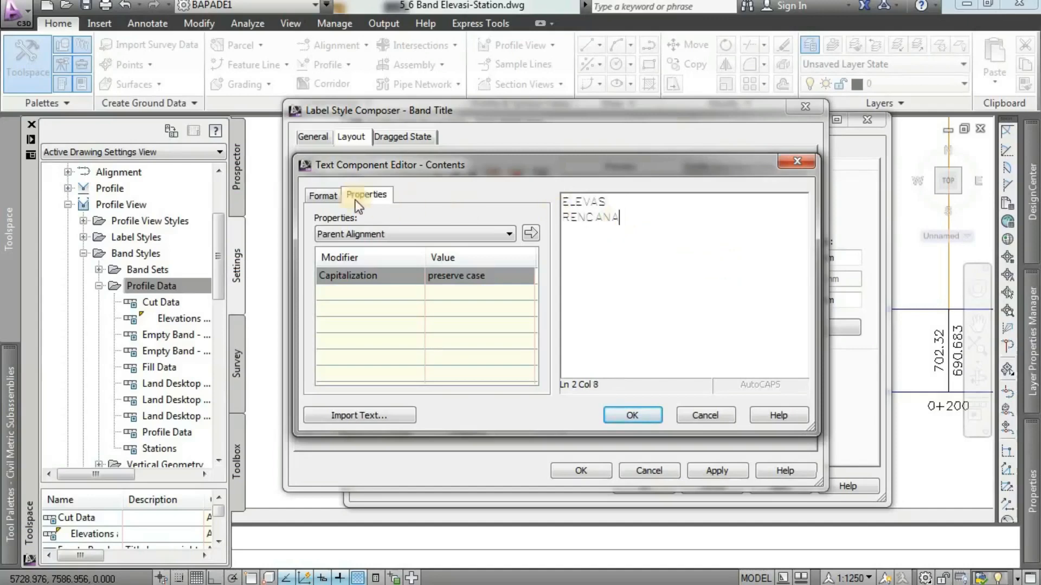
Center-justify the two-line title text and accept the edited contents.
{"action": "left_click", "coordinate": [323, 196]}
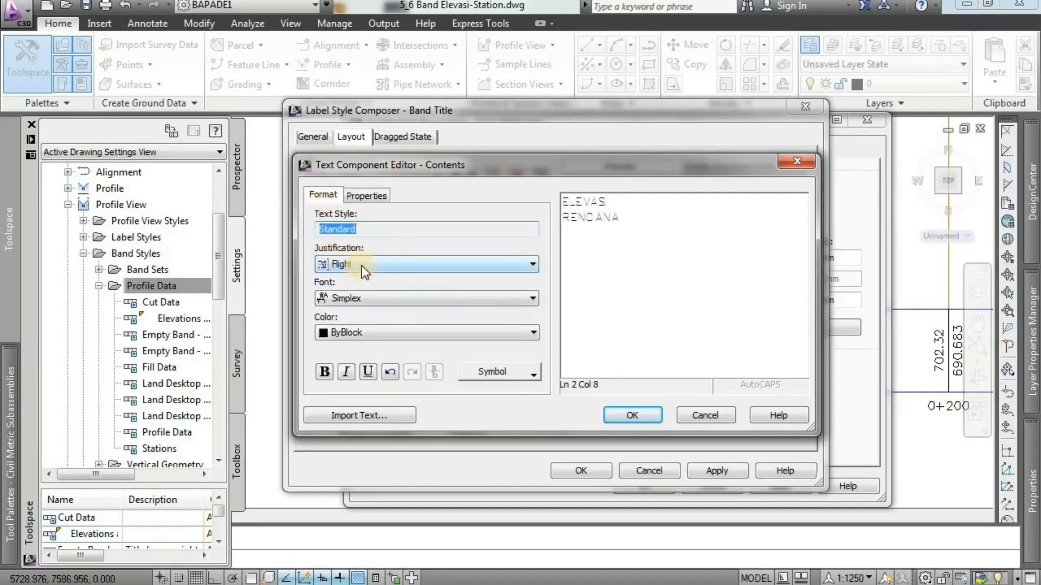
{"action": "left_click", "coordinate": [381, 264]}
{"action": "left_click", "coordinate": [466, 296]}
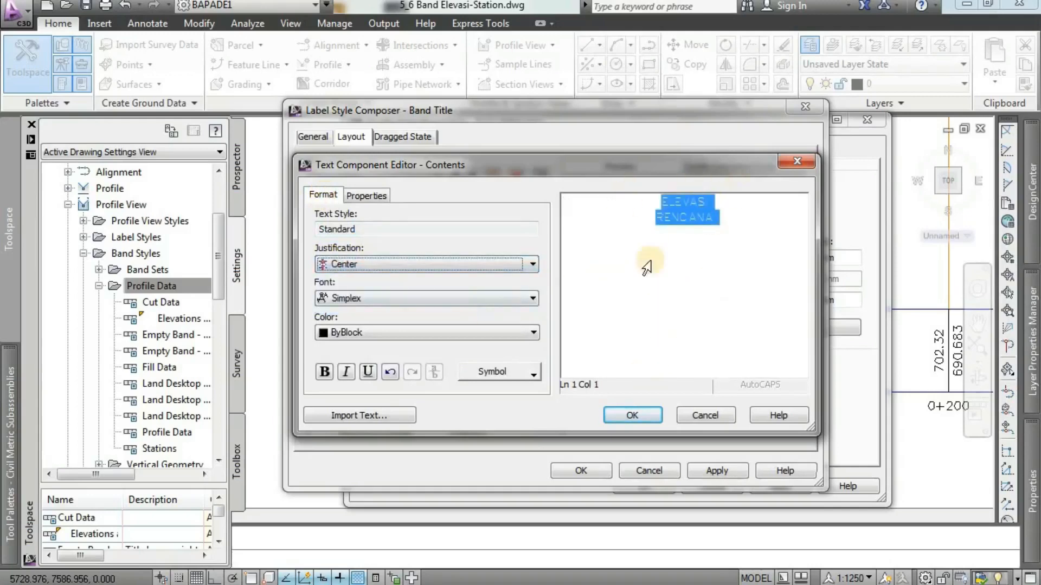
{"action": "left_click", "coordinate": [632, 415]}
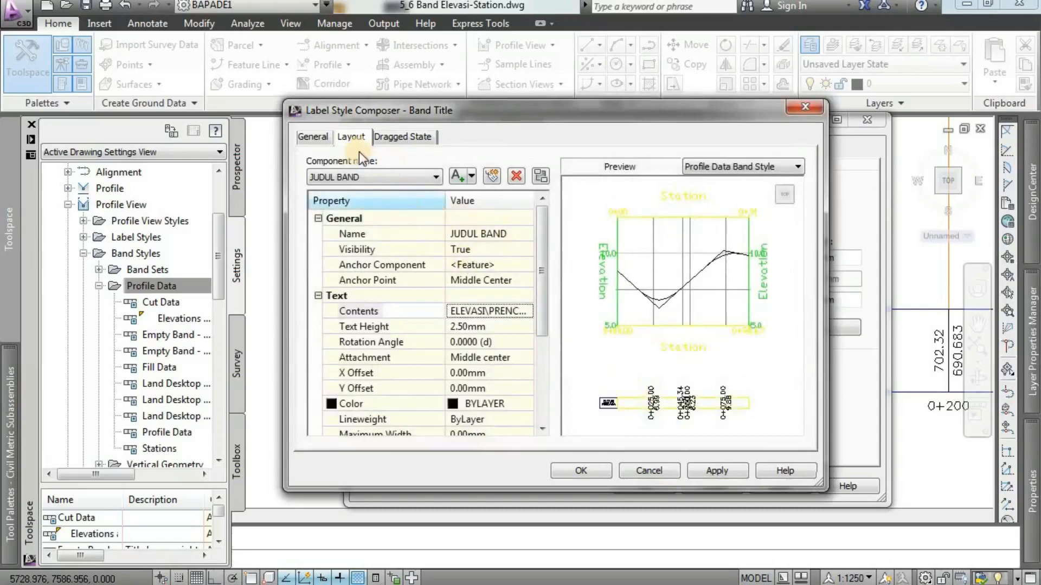
Set the band title label's text style to ARIAL, apply it and finish composing the title label.
{"action": "left_click", "coordinate": [314, 139]}
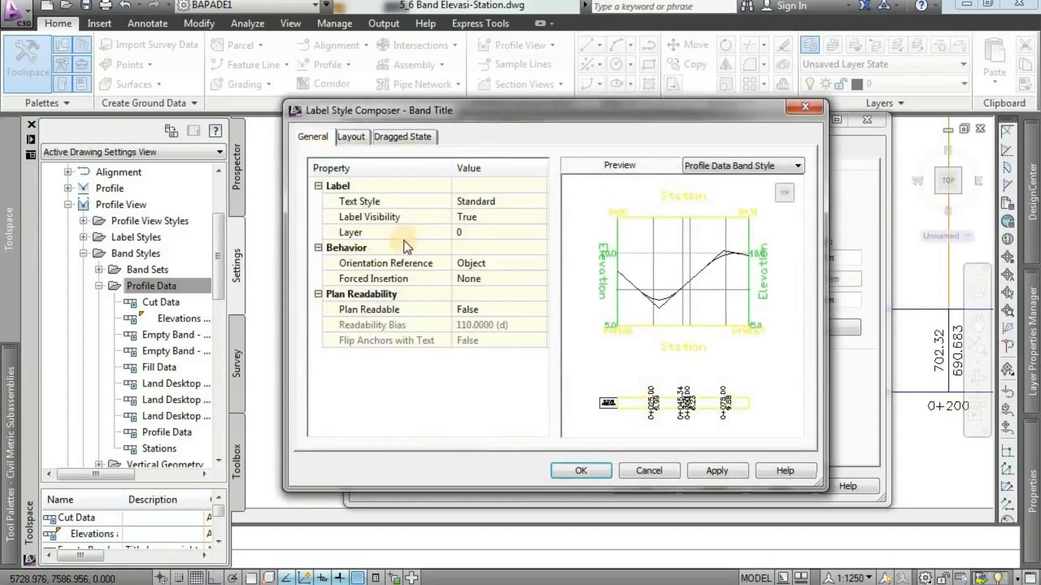
{"action": "left_click", "coordinate": [459, 201]}
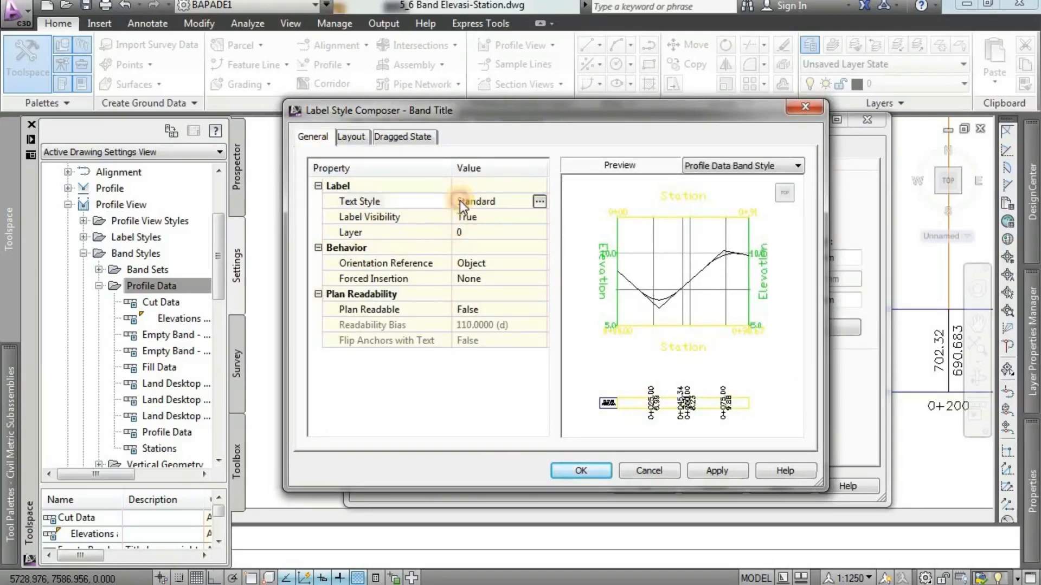
{"action": "left_click", "coordinate": [539, 202]}
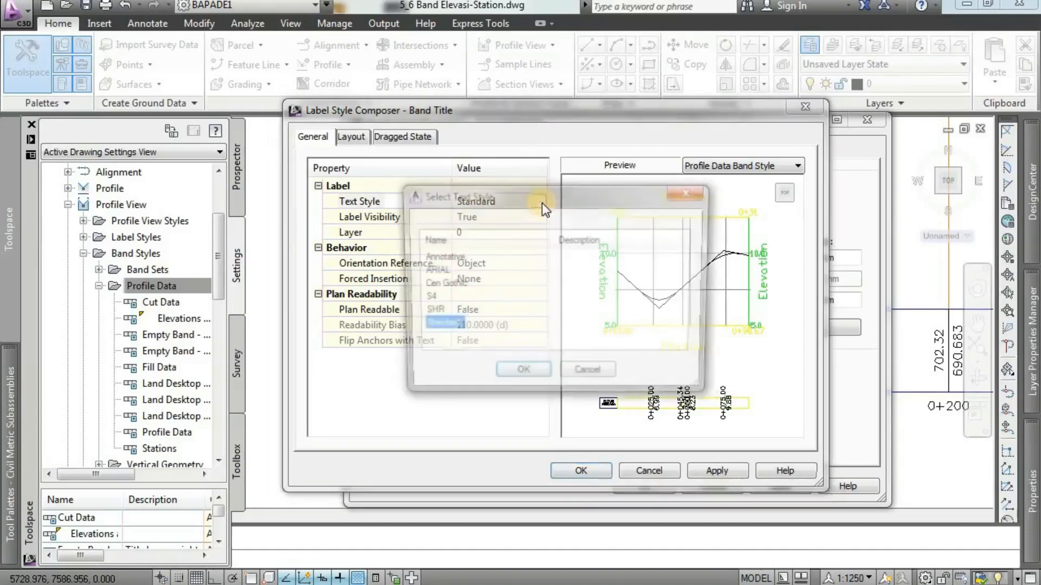
{"action": "left_click", "coordinate": [433, 270]}
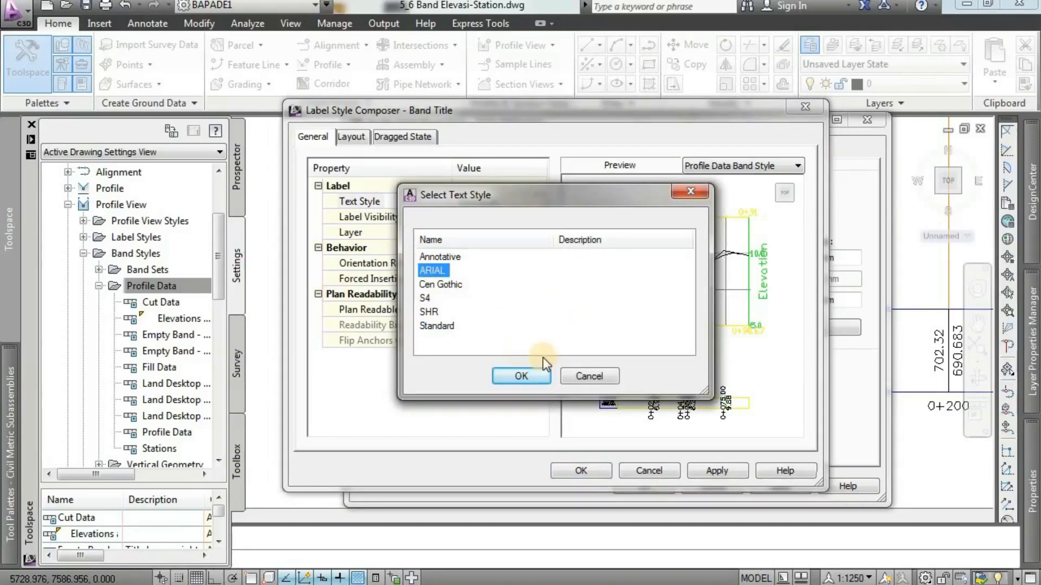
{"action": "left_click", "coordinate": [521, 377]}
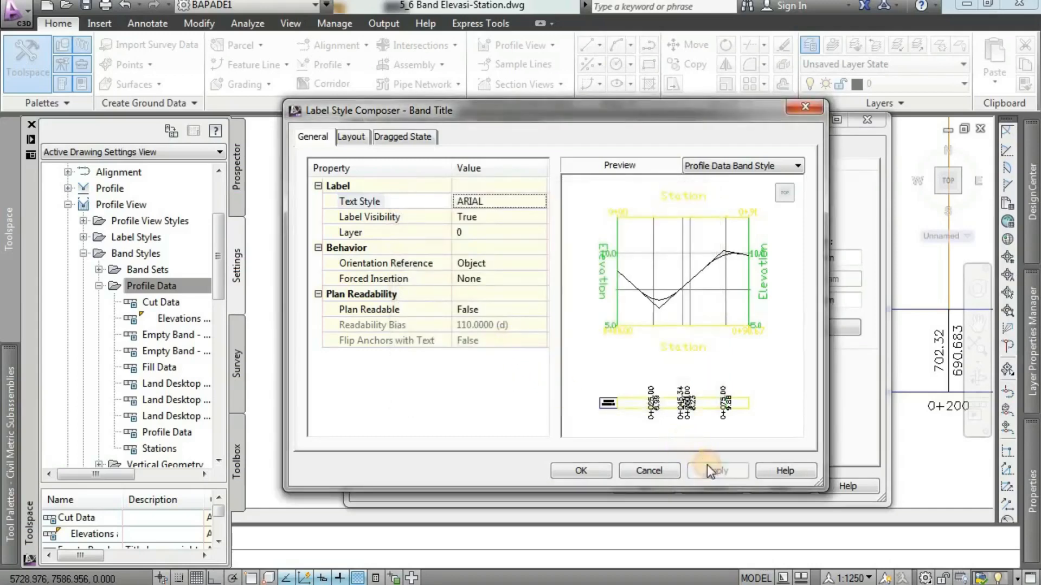
{"action": "left_click", "coordinate": [580, 470]}
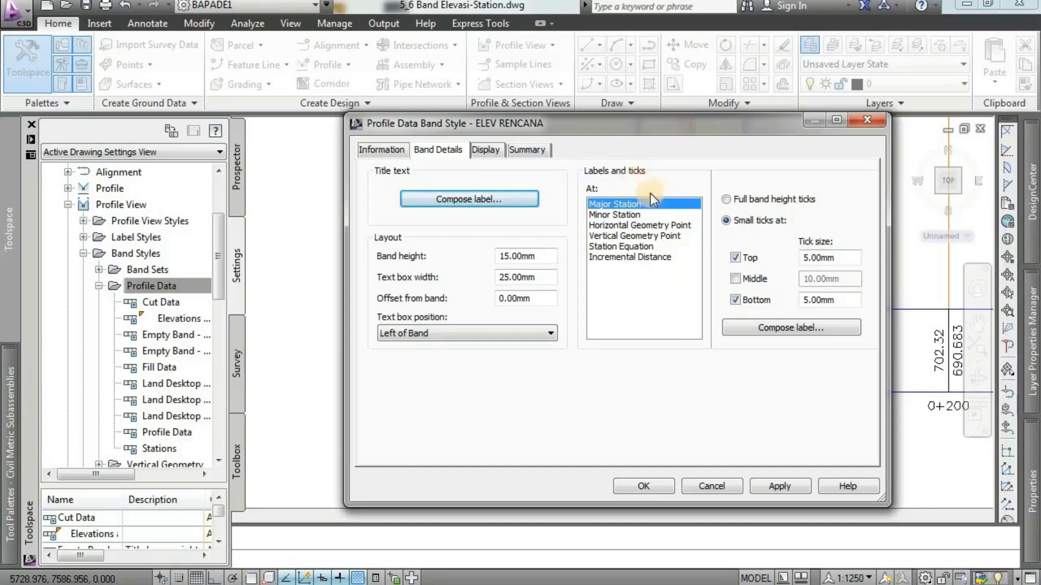
Set the top and bottom small tick sizes at major stations to 2 mm.
{"action": "left_click", "coordinate": [639, 213]}
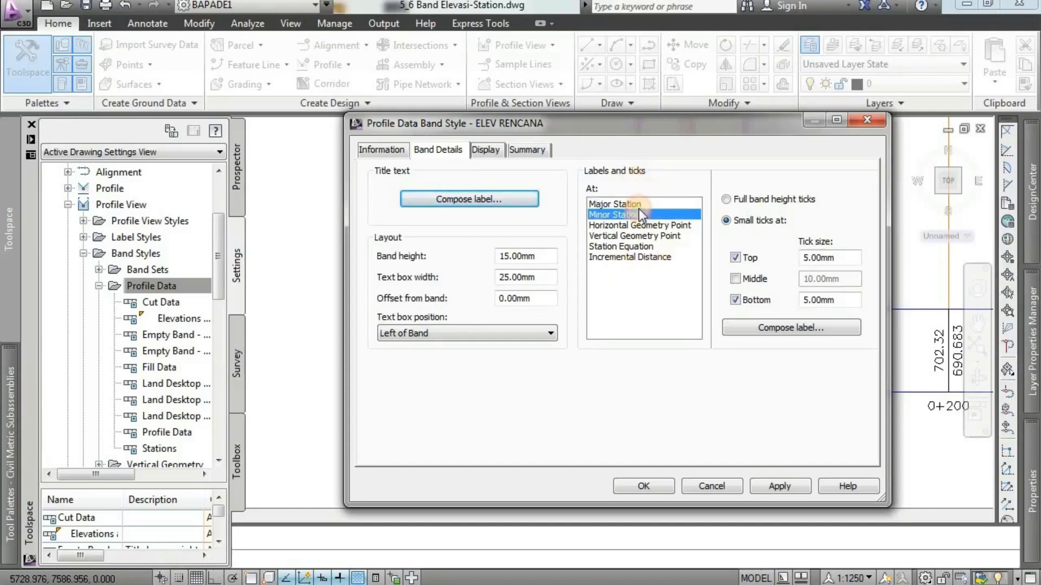
{"action": "left_click", "coordinate": [638, 206]}
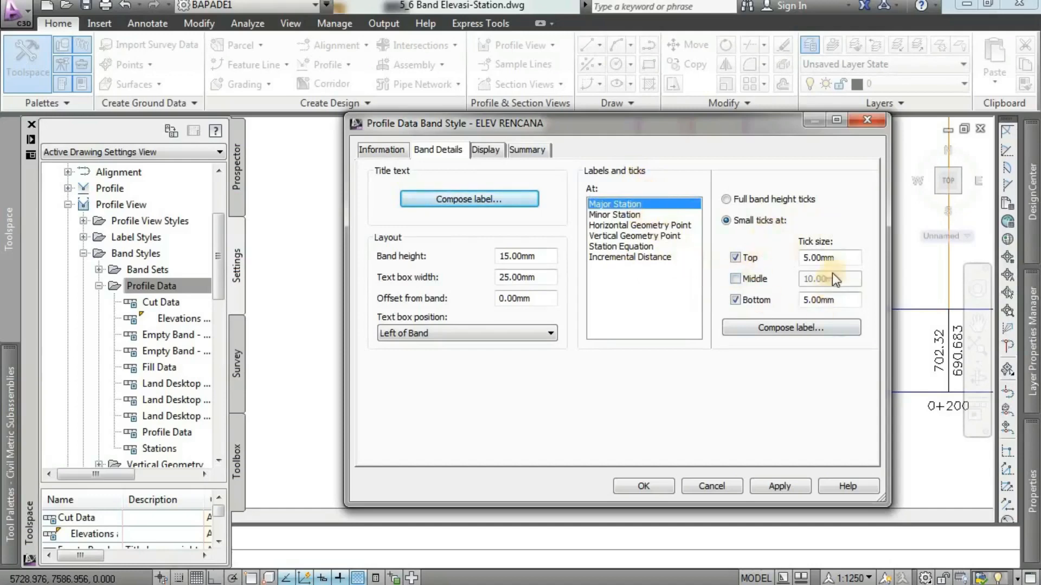
{"action": "left_click_drag", "start_coordinate": [853, 258], "coordinate": [794, 260]}
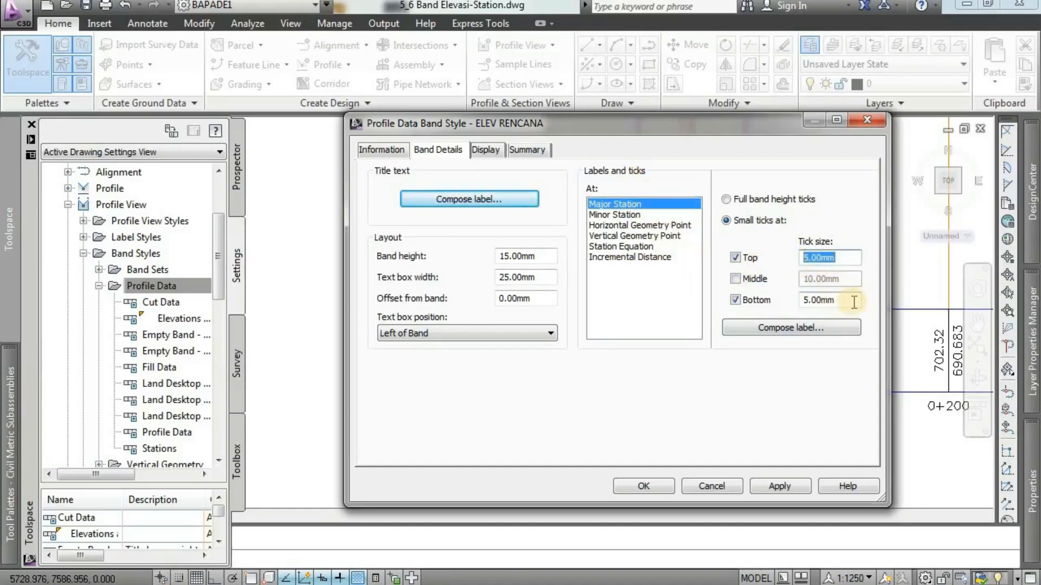
{"action": "type", "text": "2"}
{"action": "left_click_drag", "start_coordinate": [841, 303], "coordinate": [785, 308]}
{"action": "type", "text": "2"}
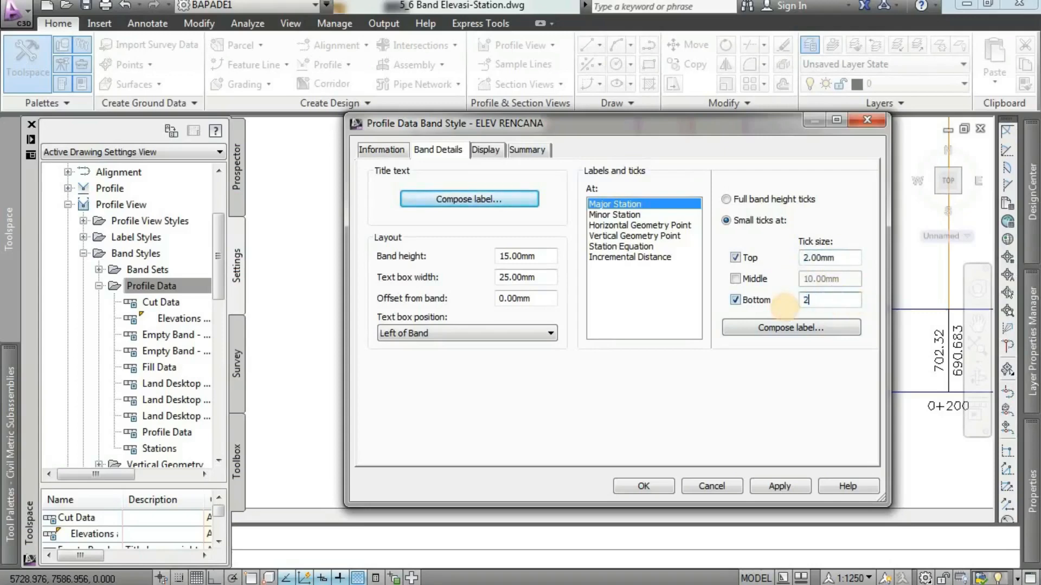
{"action": "left_click", "coordinate": [671, 332]}
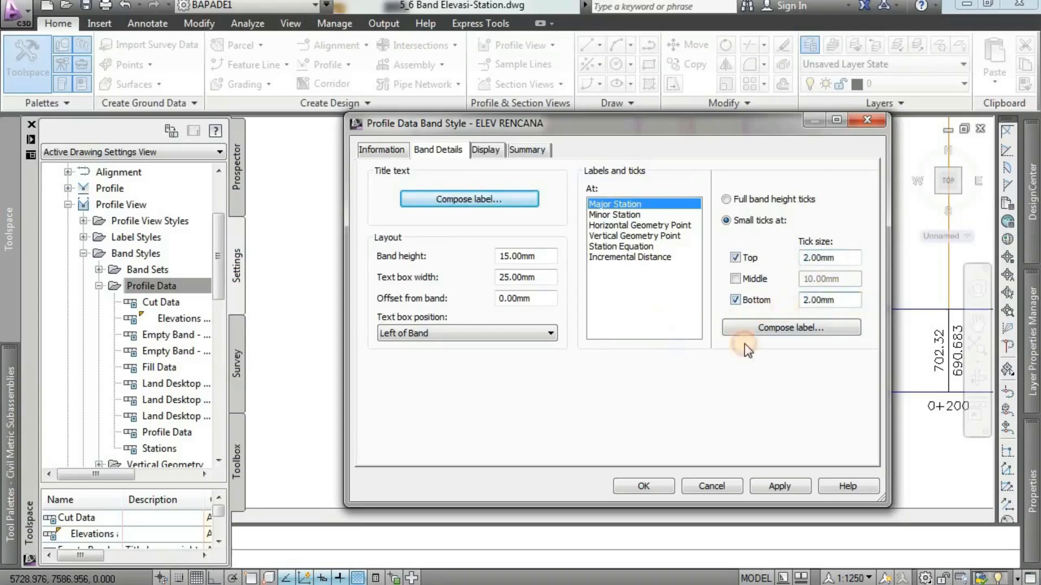
Compose the Major Station label, set its text style to ARIAL and bring up its layout components.
{"action": "left_click", "coordinate": [775, 328]}
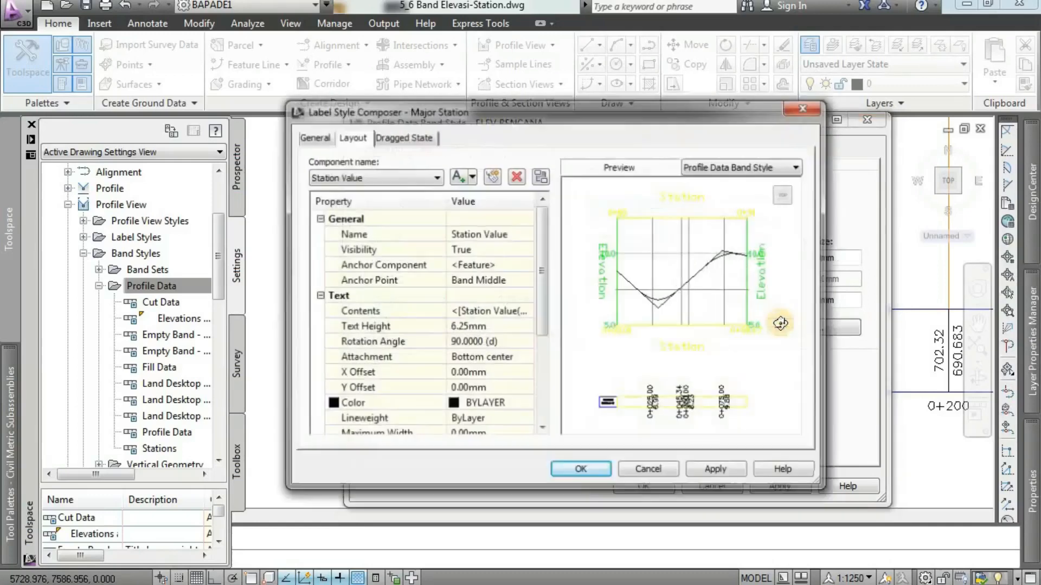
{"action": "left_click", "coordinate": [315, 137]}
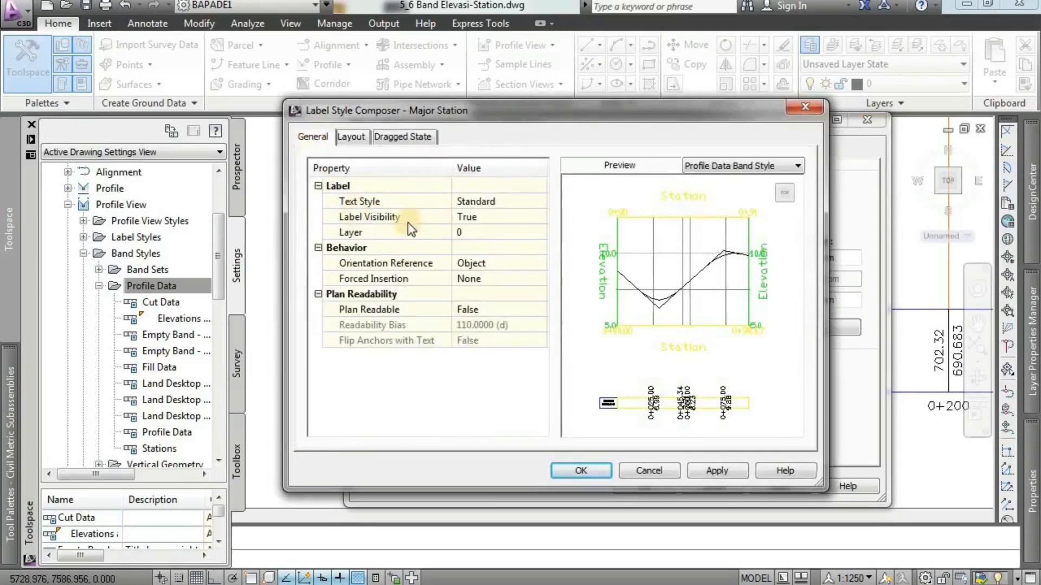
{"action": "left_click", "coordinate": [467, 202]}
{"action": "left_click", "coordinate": [541, 199]}
{"action": "left_click", "coordinate": [432, 271]}
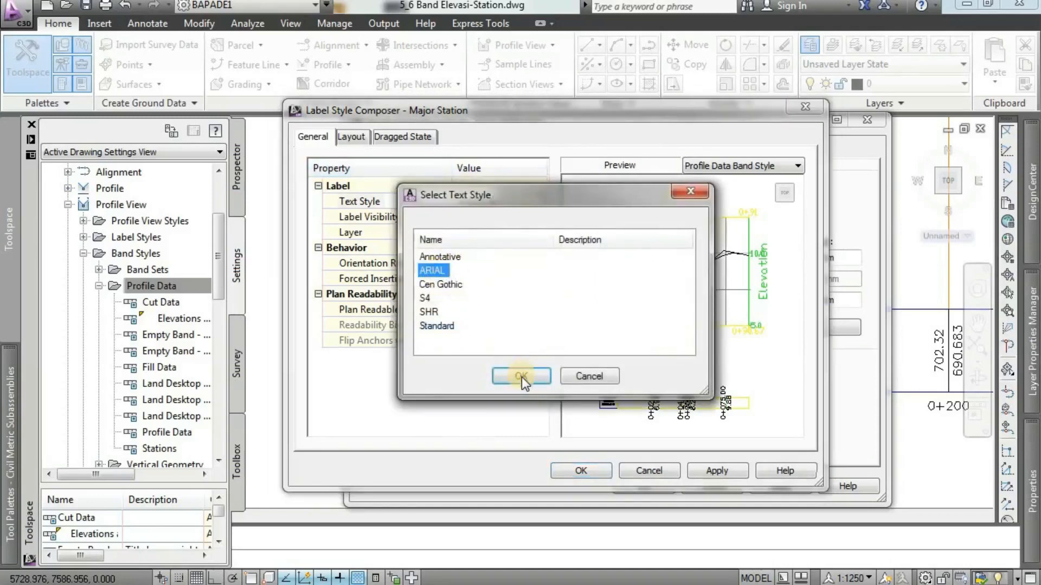
{"action": "left_click", "coordinate": [522, 376]}
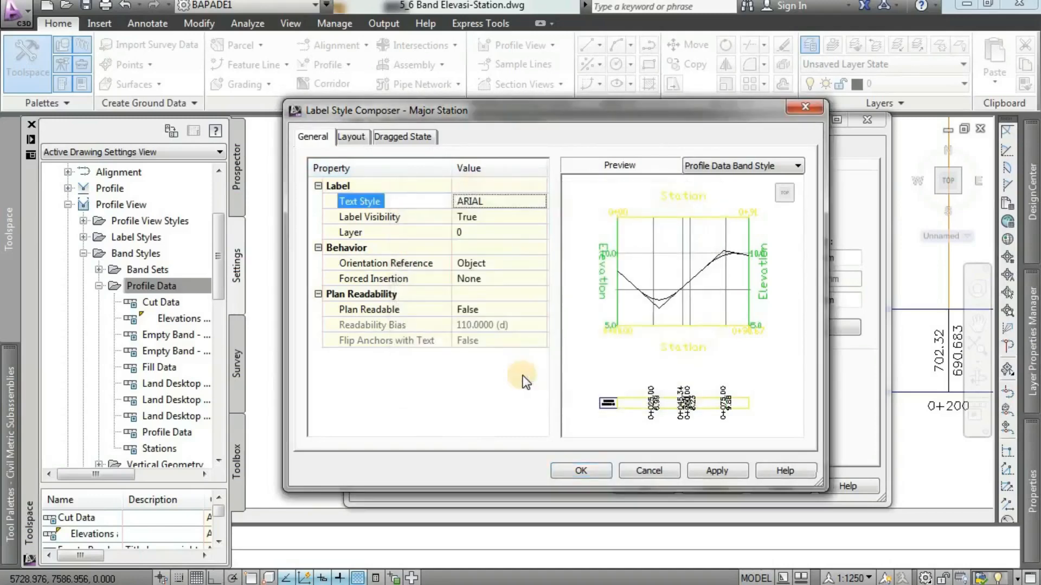
{"action": "left_click", "coordinate": [352, 137]}
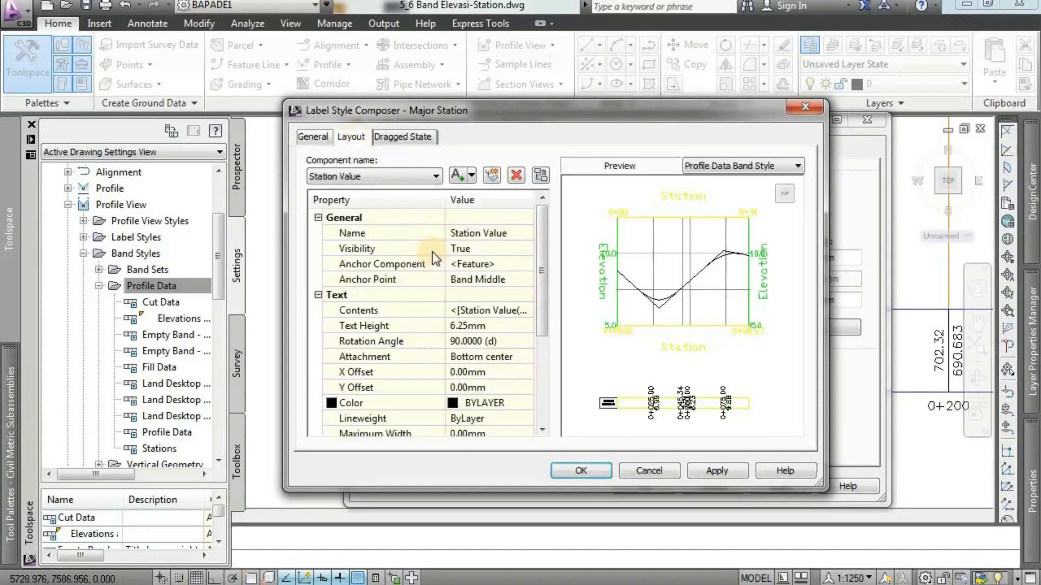
{"action": "left_click", "coordinate": [404, 176]}
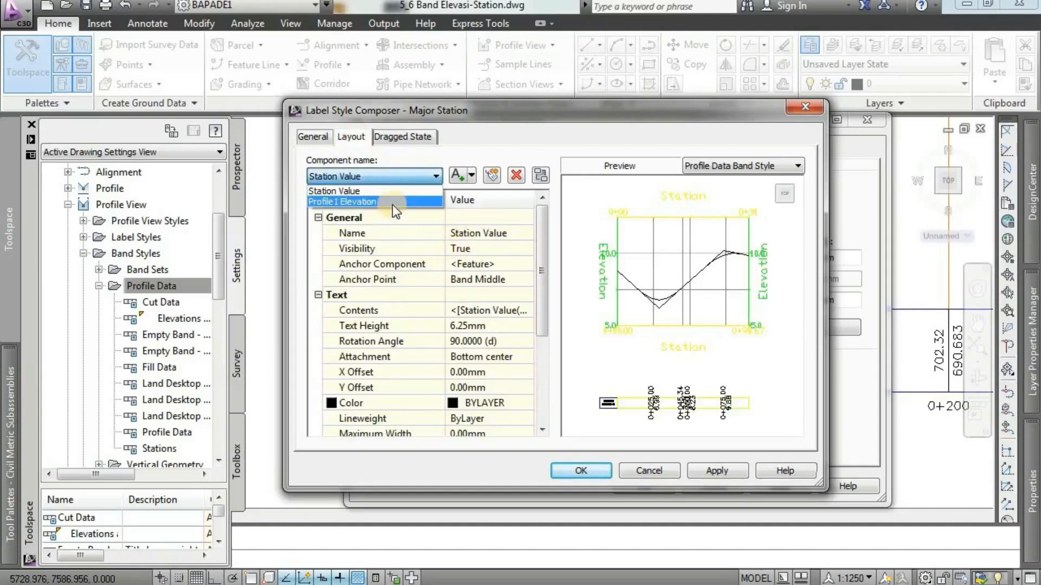
{"action": "left_click", "coordinate": [405, 177]}
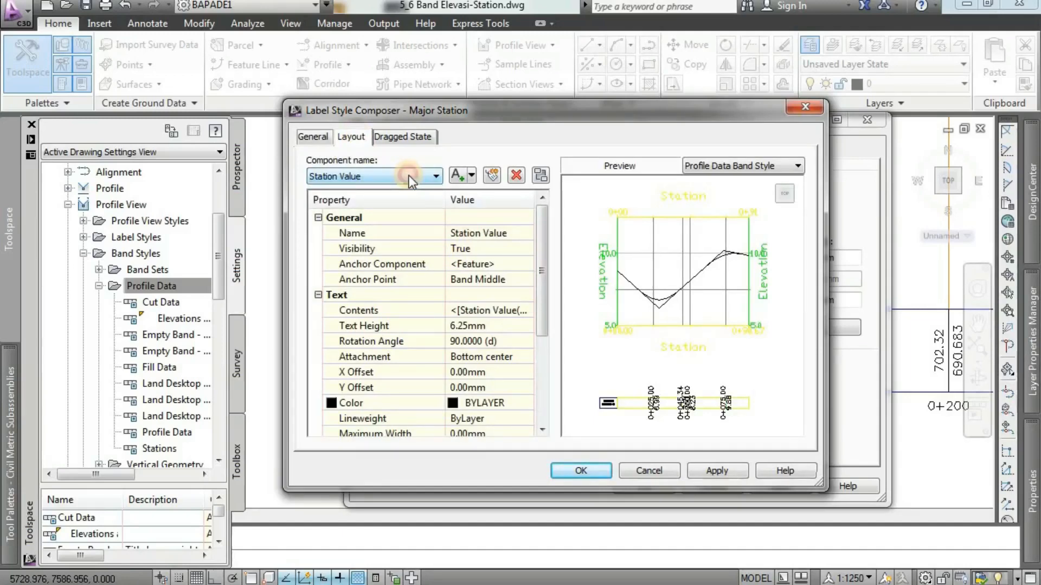
{"action": "left_click", "coordinate": [402, 180]}
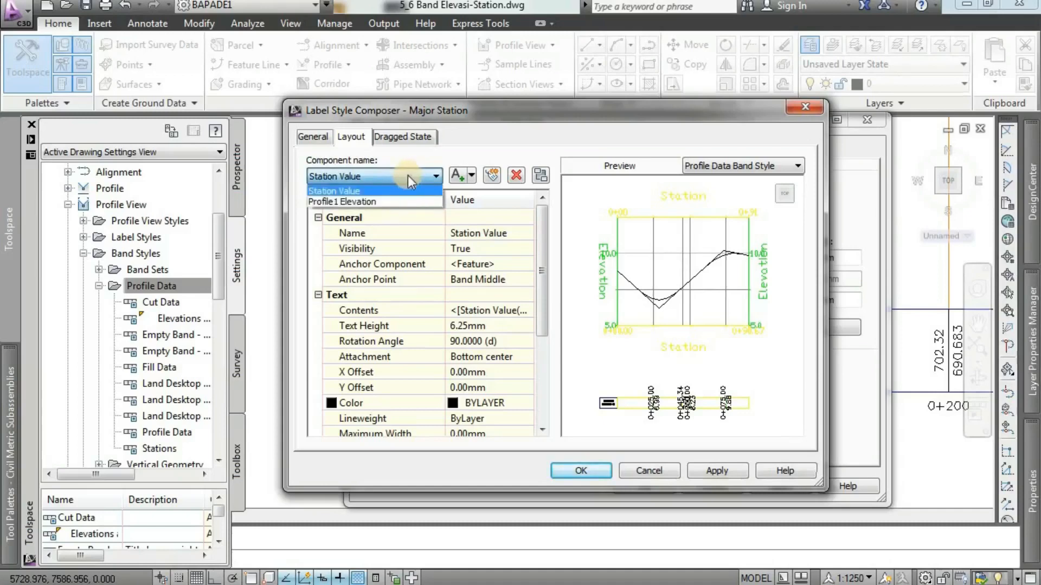
{"action": "left_click", "coordinate": [408, 174]}
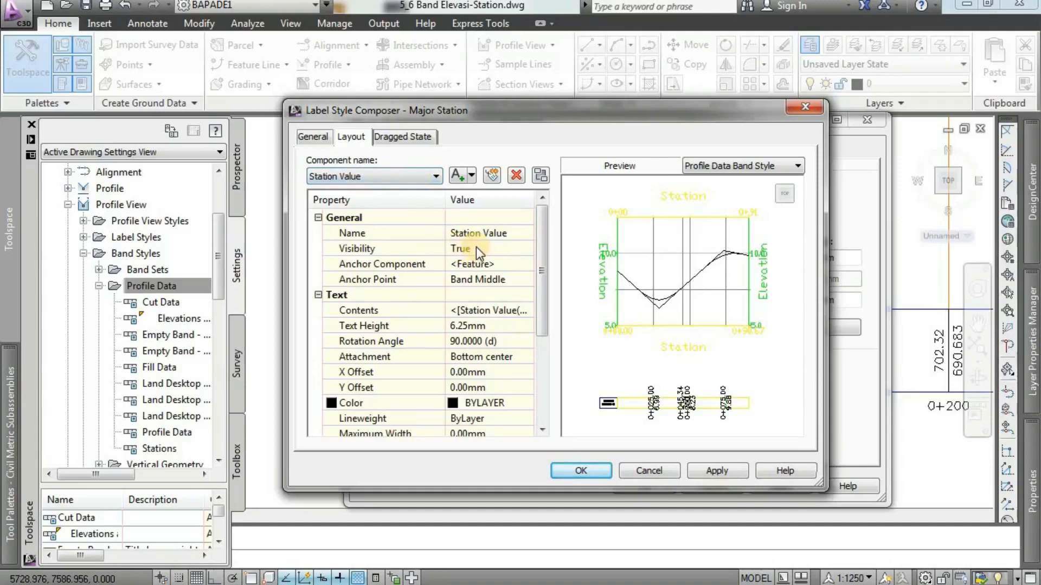
{"action": "left_click", "coordinate": [409, 181]}
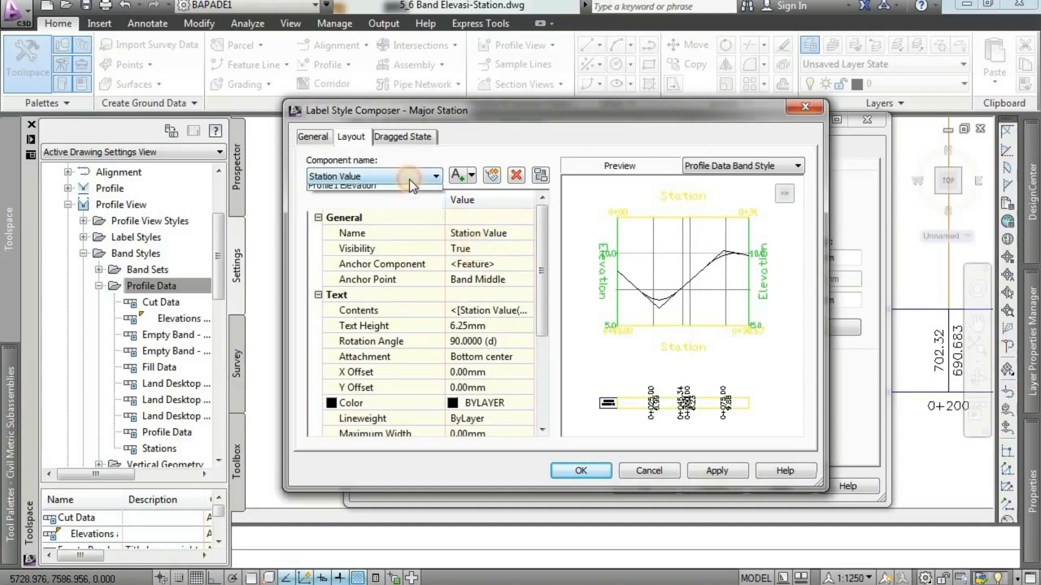
{"action": "left_click", "coordinate": [382, 177]}
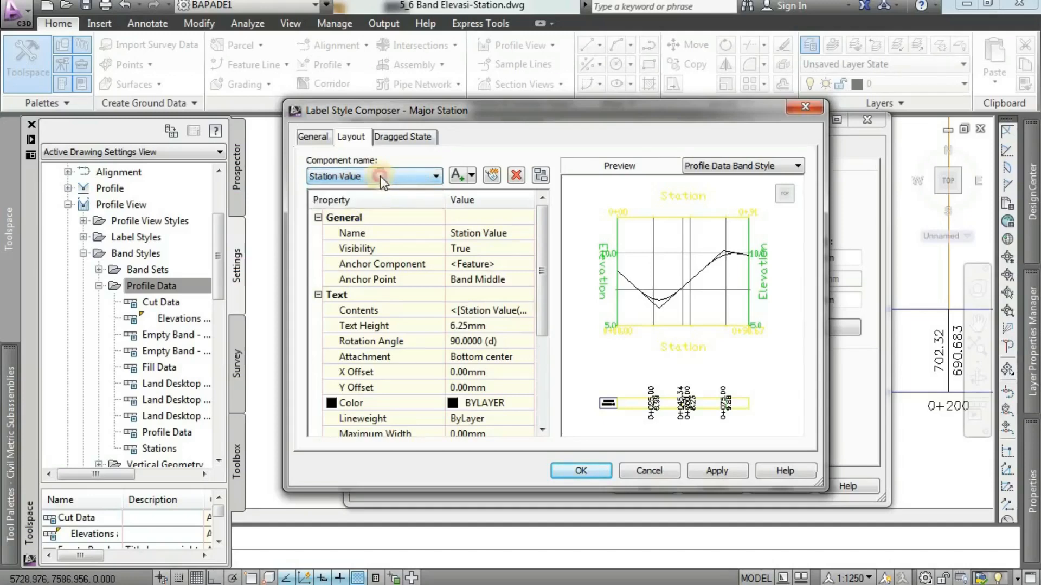
Rename the Station Value component of the Major Station label as STA and set its visibility to False.
{"action": "left_click", "coordinate": [379, 177]}
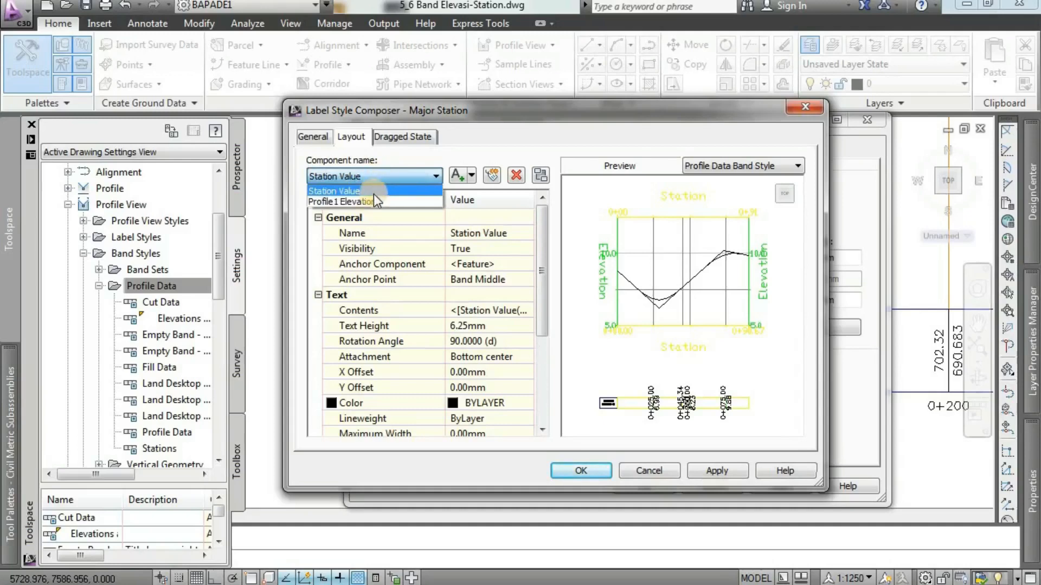
{"action": "left_click", "coordinate": [373, 192]}
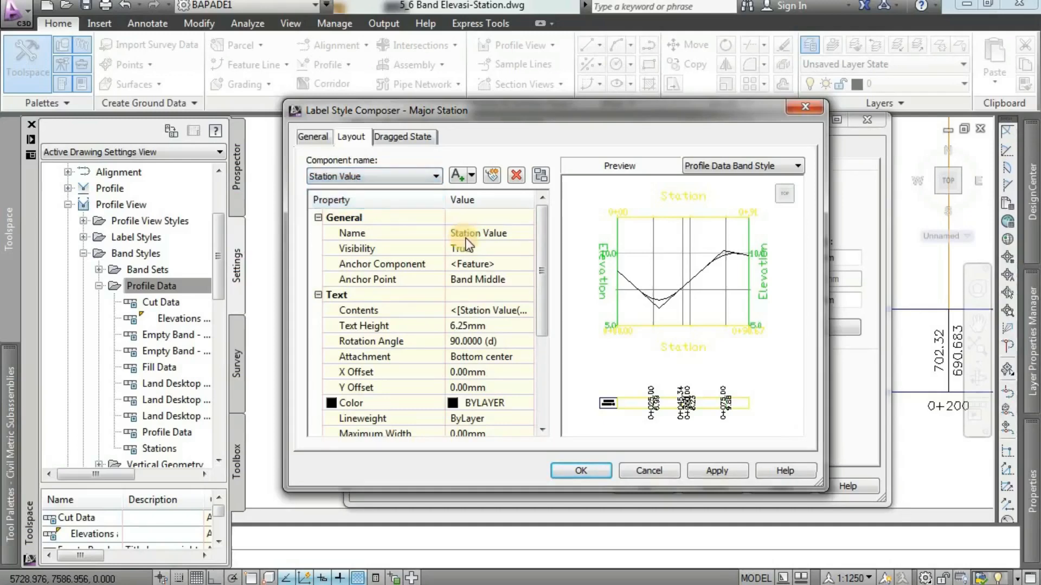
{"action": "left_click", "coordinate": [512, 235]}
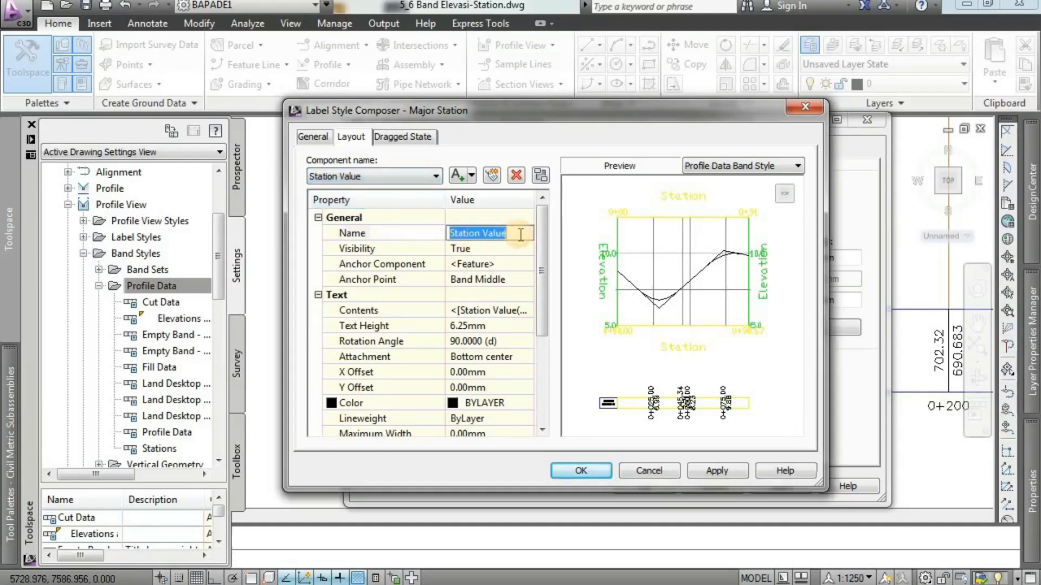
{"action": "type", "text": "STA"}
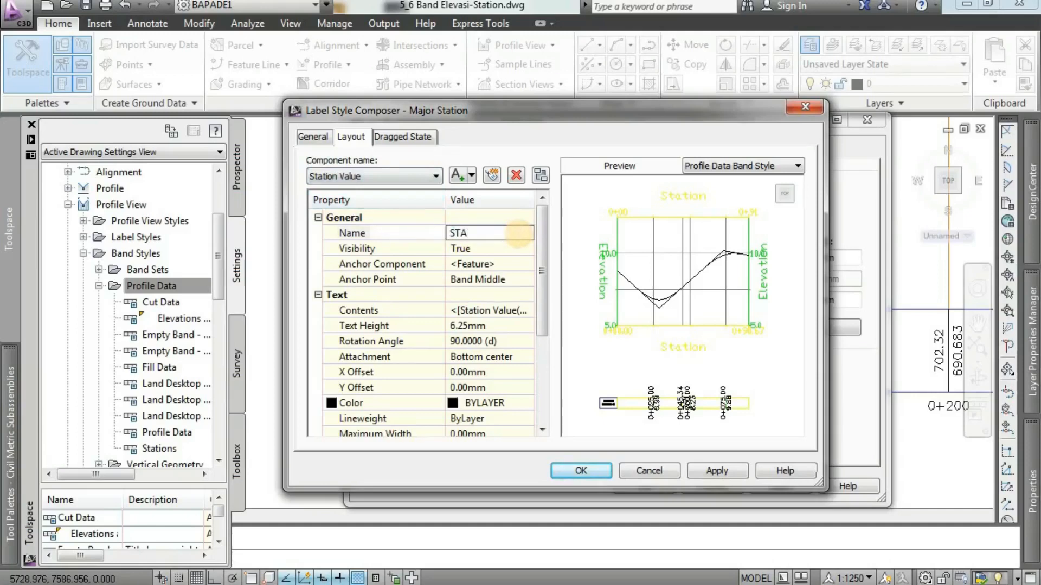
{"action": "left_click", "coordinate": [486, 249]}
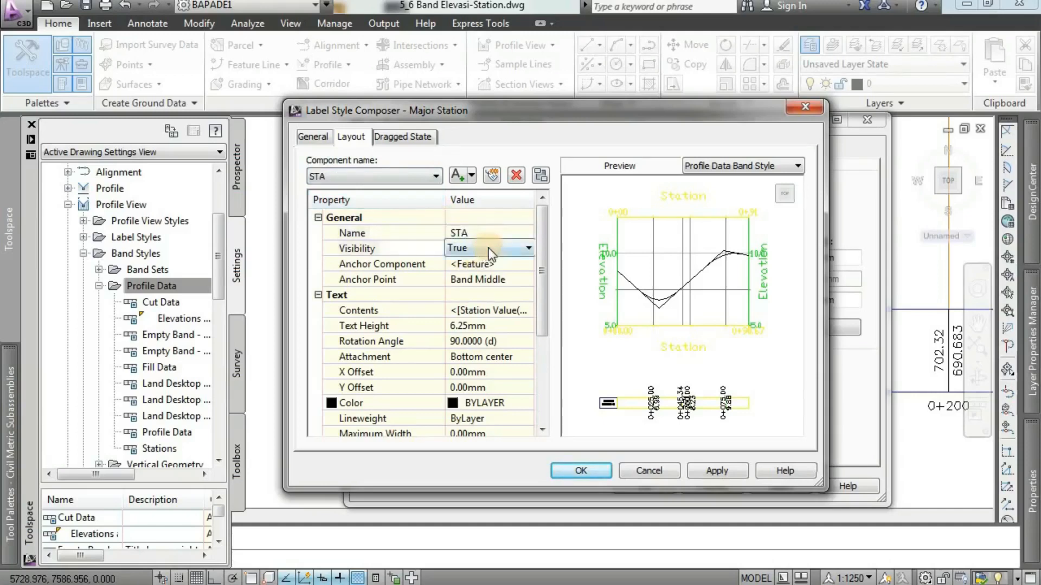
{"action": "left_click", "coordinate": [494, 249]}
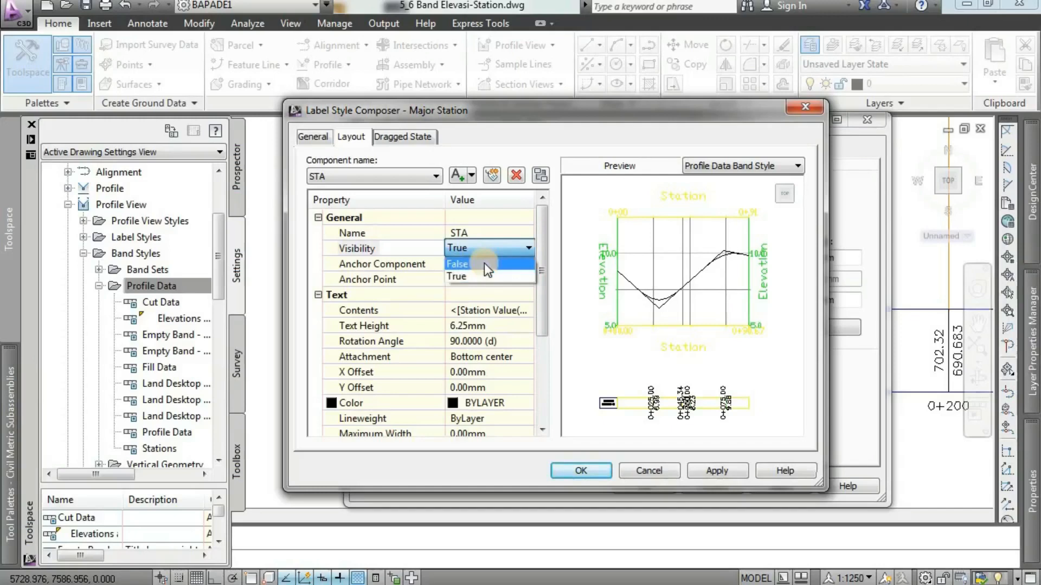
{"action": "left_click", "coordinate": [483, 264]}
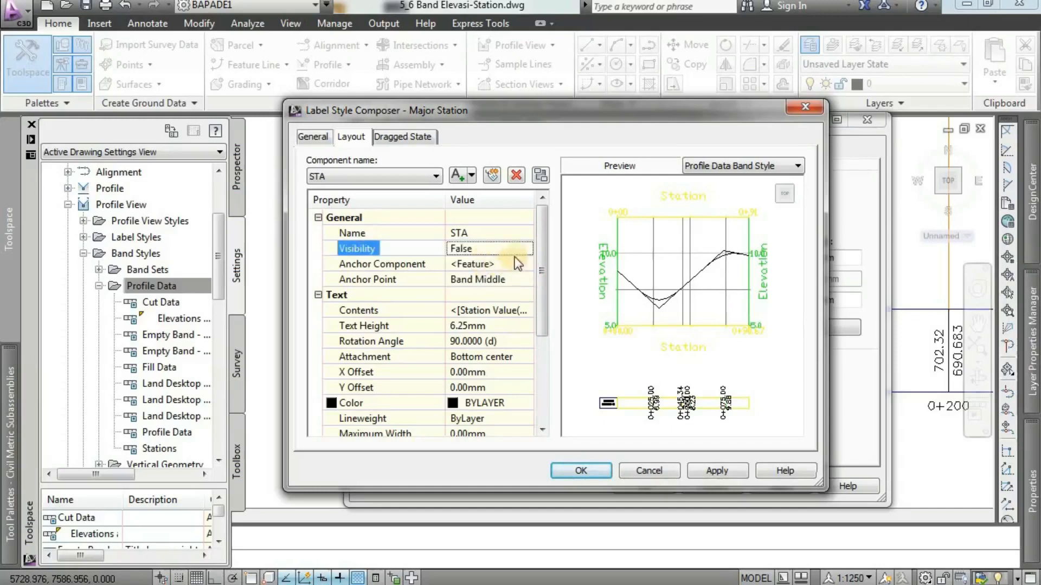
Anchor the STA component at Band Middle and set its text height to 2 mm.
{"action": "left_click", "coordinate": [481, 280]}
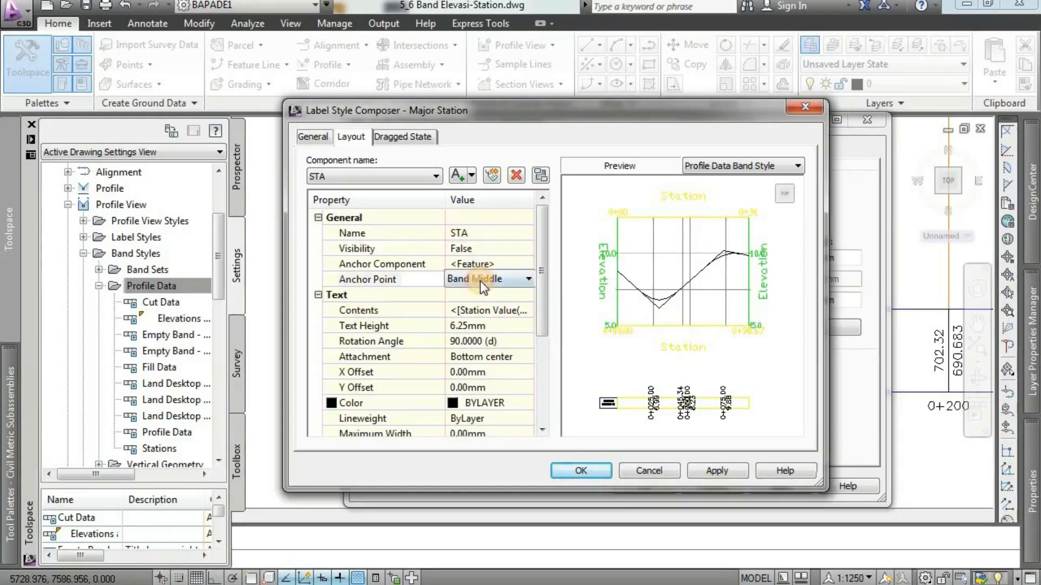
{"action": "left_click", "coordinate": [480, 280]}
{"action": "left_click", "coordinate": [481, 307]}
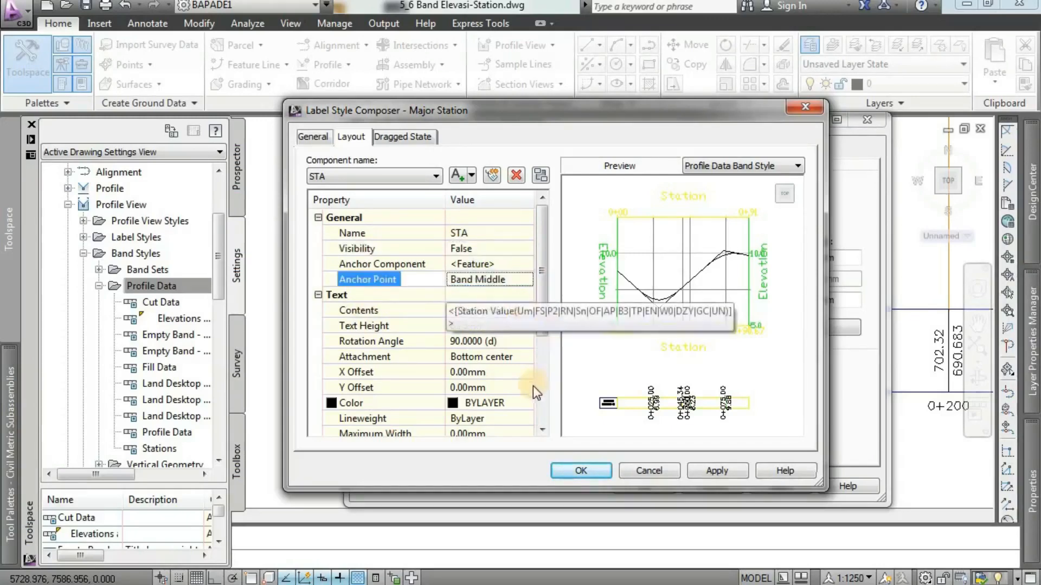
{"action": "left_click", "coordinate": [493, 327]}
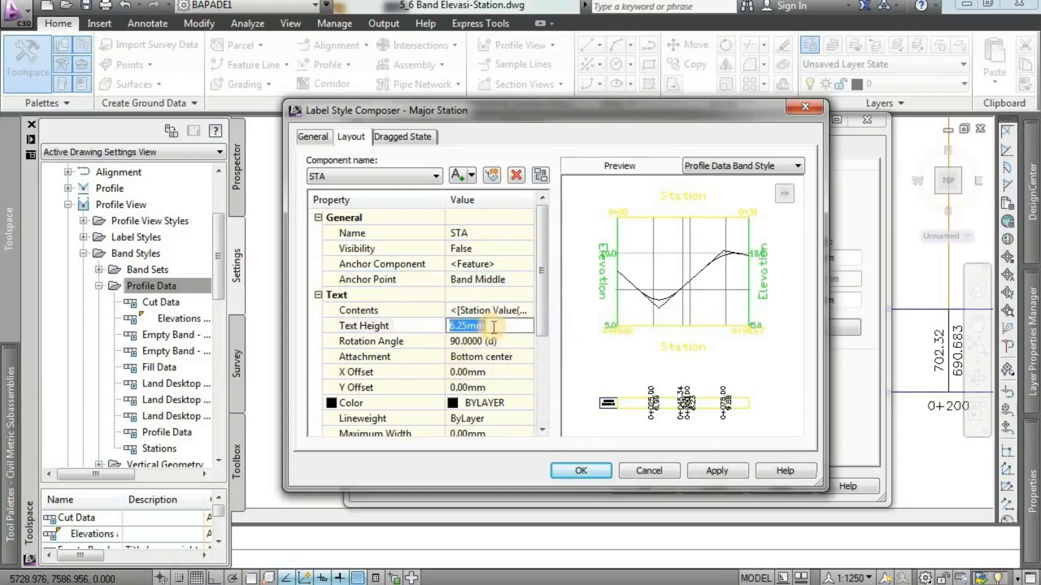
{"action": "type", "text": "2"}
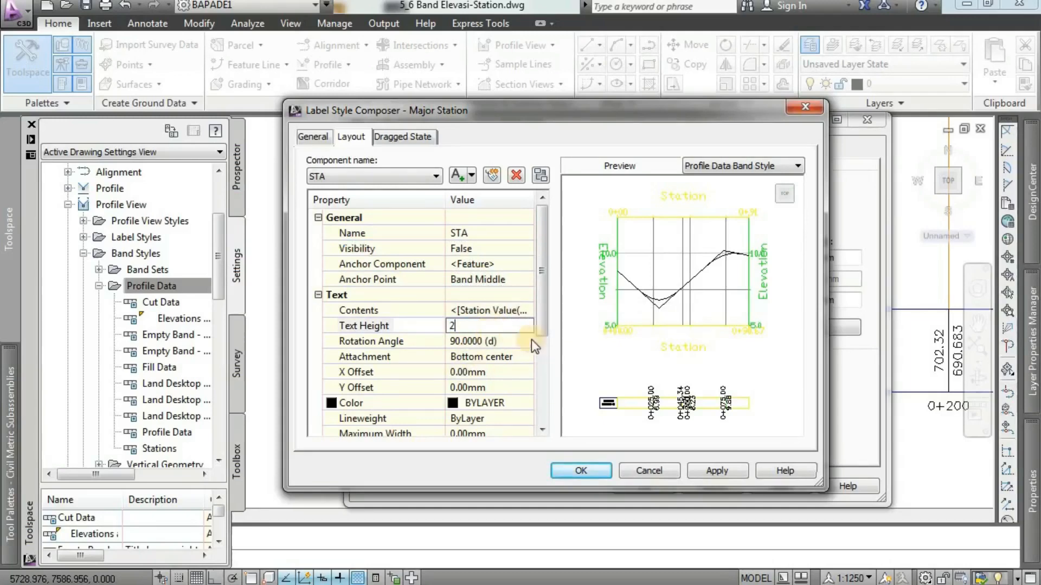
{"action": "left_click", "coordinate": [503, 342]}
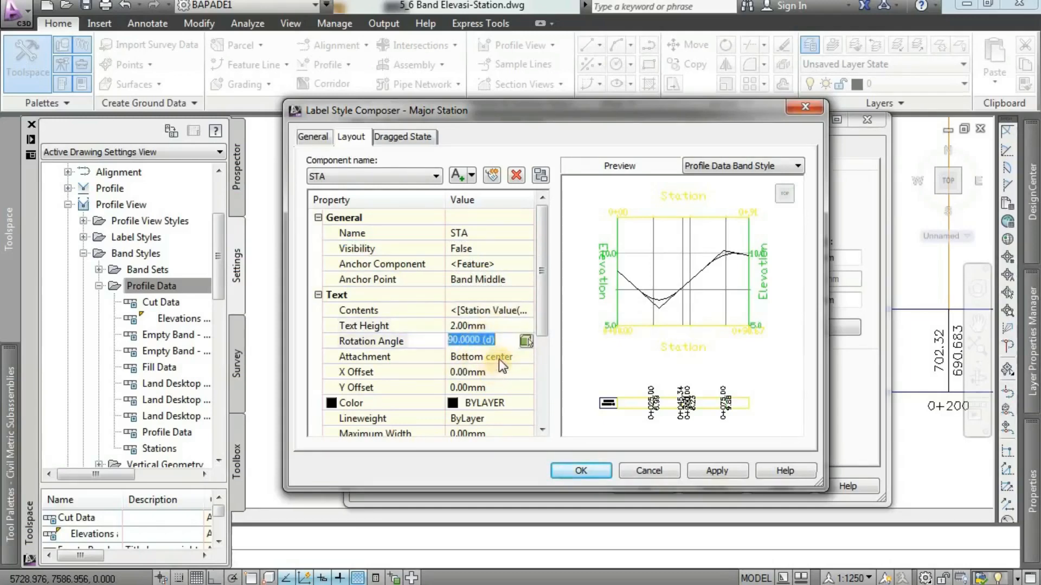
Set the STA component's text attachment to Middle center.
{"action": "left_click", "coordinate": [498, 359]}
{"action": "left_click", "coordinate": [498, 359]}
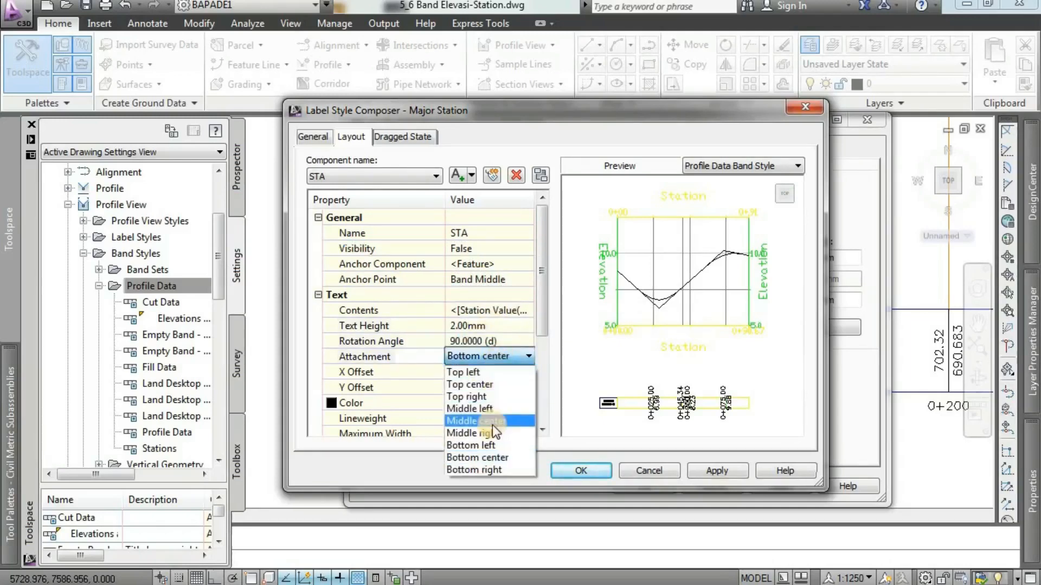
{"action": "left_click", "coordinate": [510, 420]}
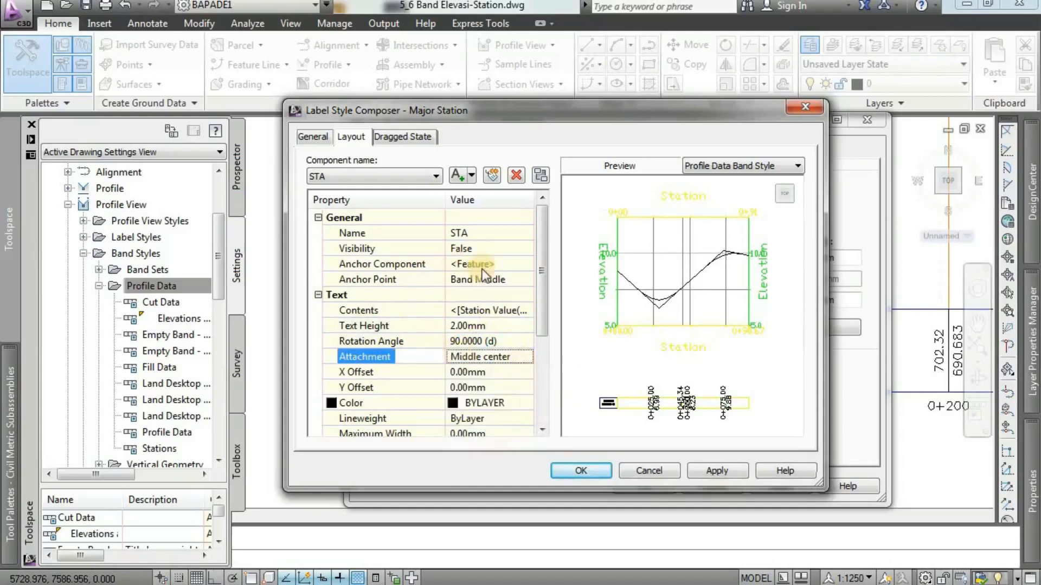
Review the station value properties in the STA component's text contents and accept them without edits.
{"action": "left_click", "coordinate": [379, 311]}
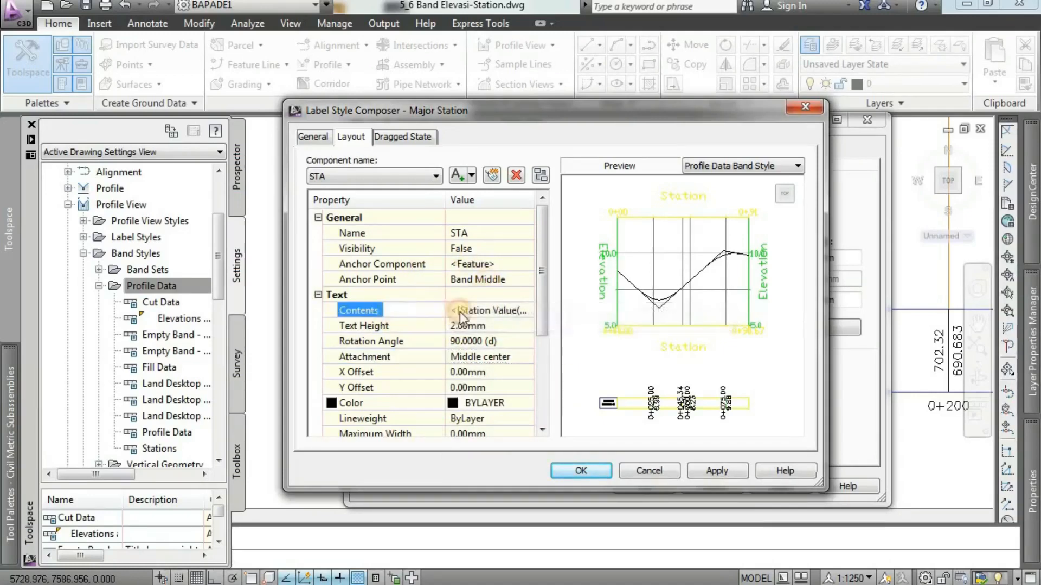
{"action": "left_click", "coordinate": [460, 311]}
{"action": "left_click", "coordinate": [525, 311]}
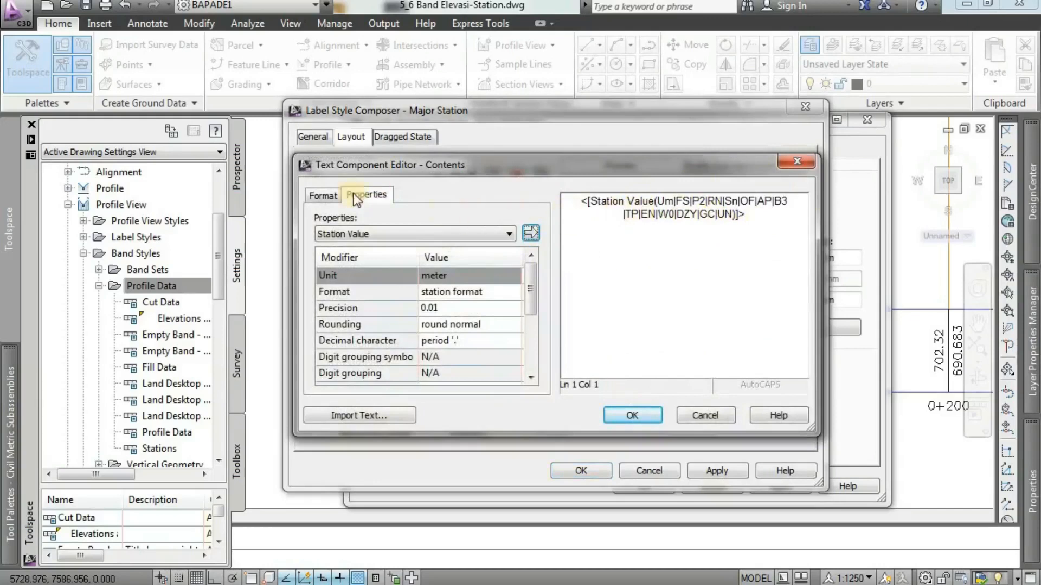
{"action": "left_click", "coordinate": [636, 414]}
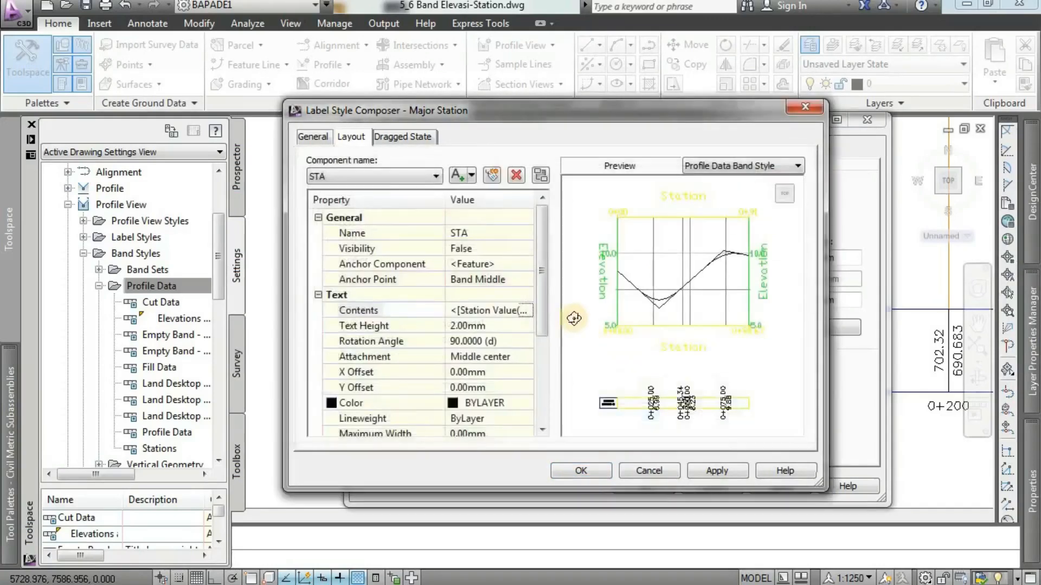
Rename the Profile1 Elevation component as ELEV RENCANA with its visibility set to True.
{"action": "left_click", "coordinate": [412, 178]}
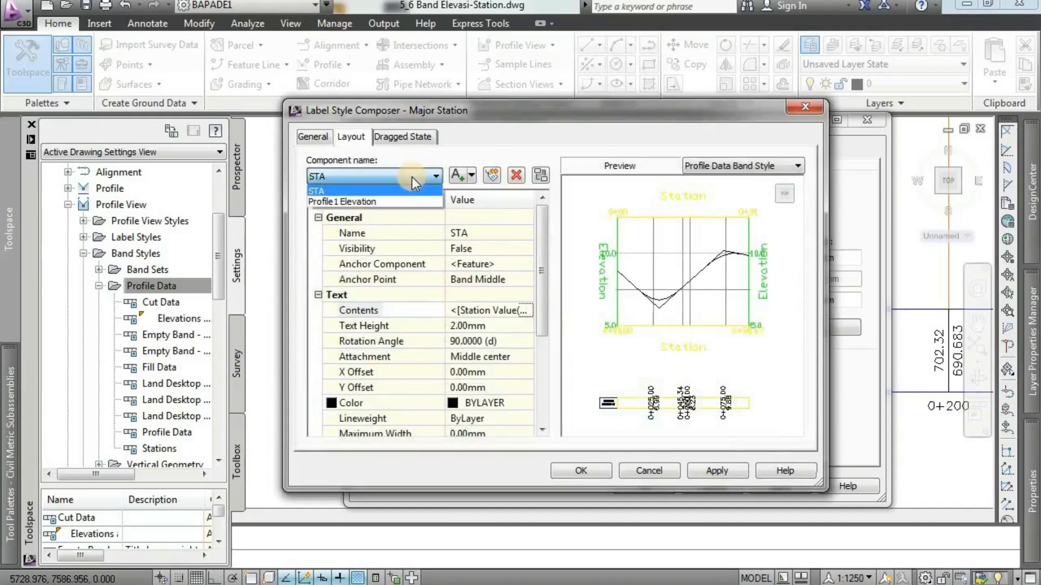
{"action": "left_click", "coordinate": [380, 204]}
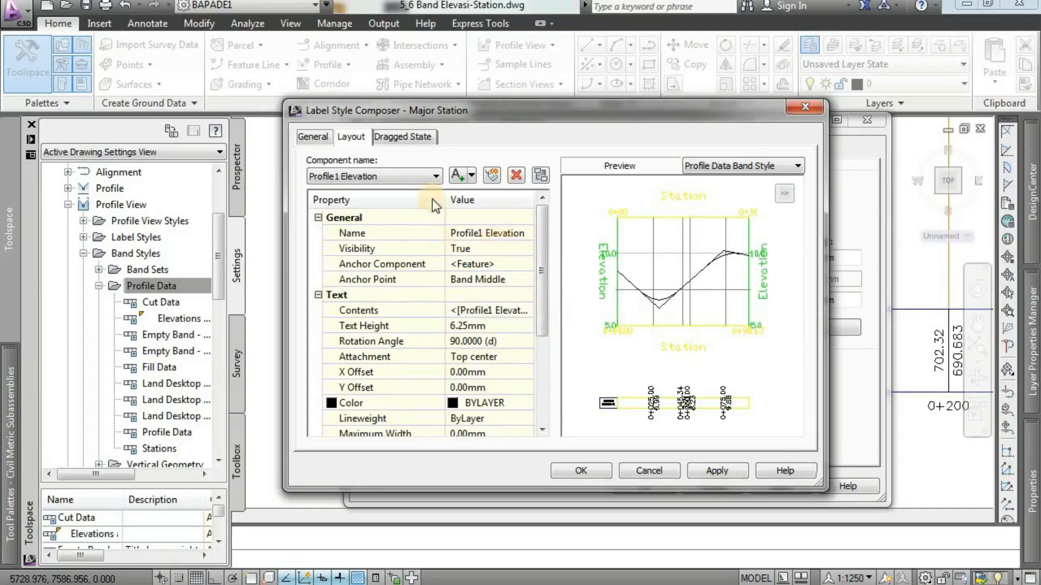
{"action": "left_click", "coordinate": [504, 234]}
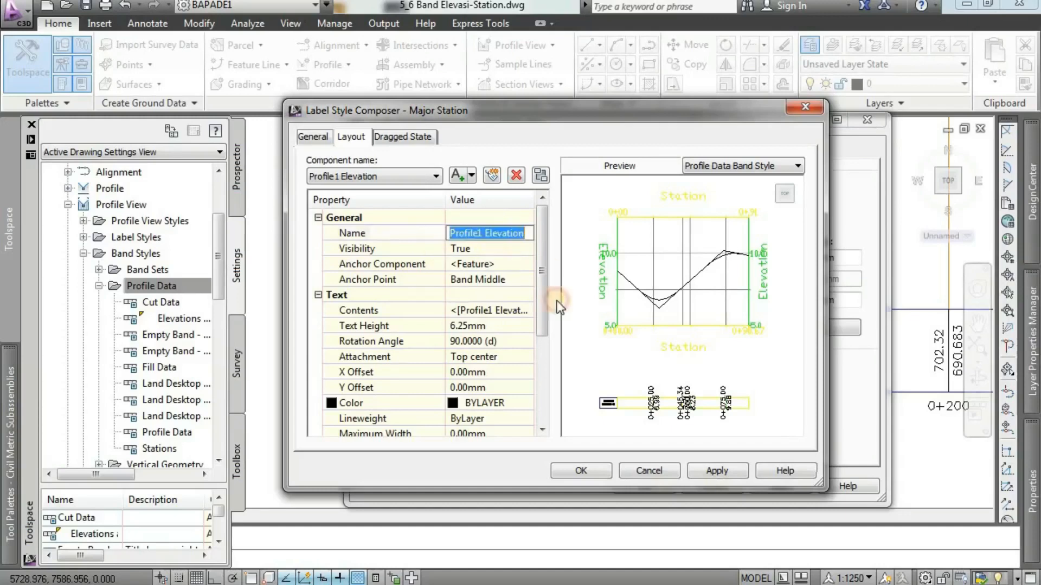
{"action": "type", "text": "ELE"}
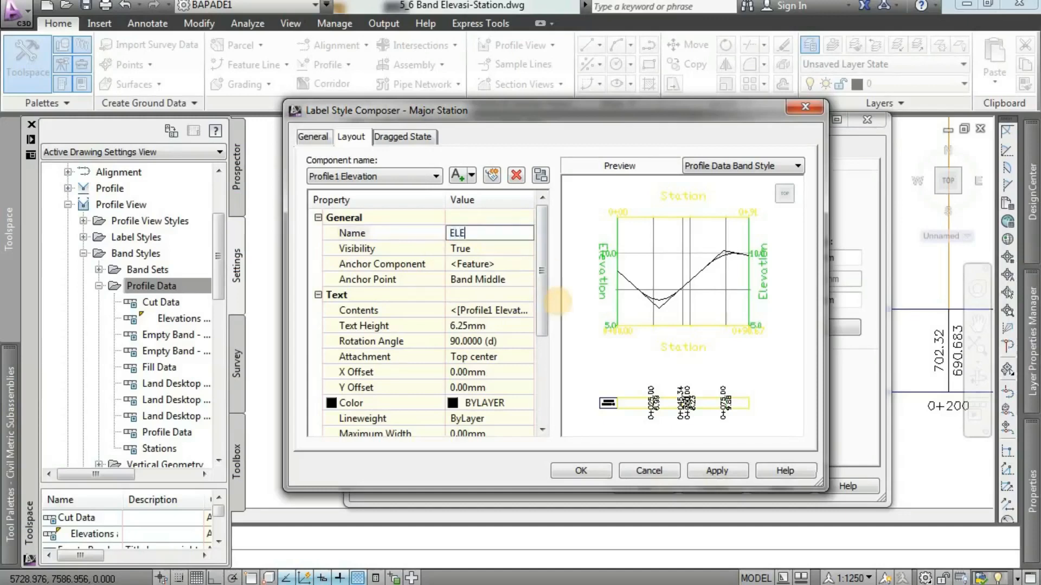
{"action": "type", "text": "V RENCANA"}
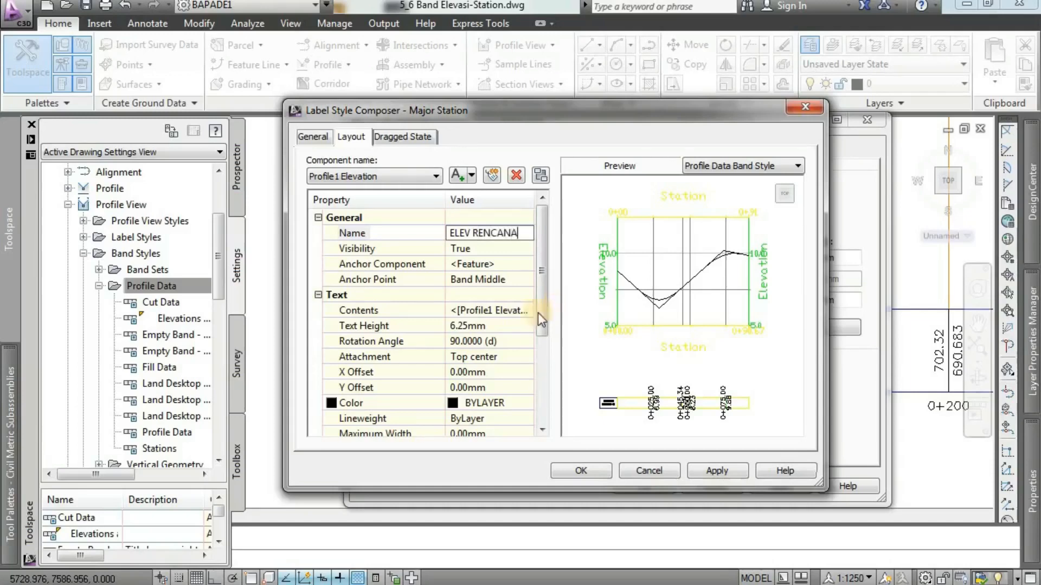
{"action": "left_click", "coordinate": [492, 248]}
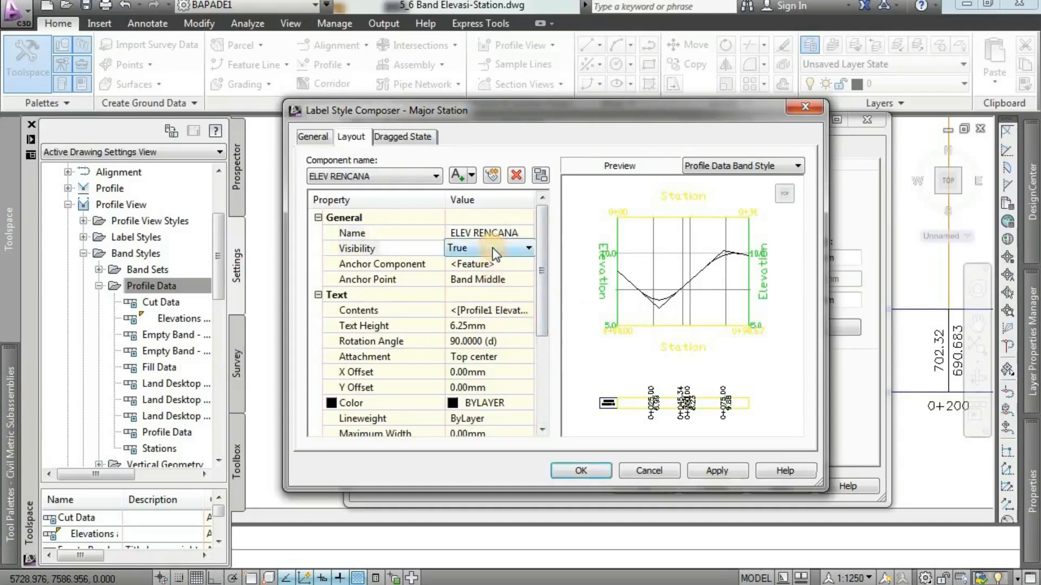
{"action": "left_click", "coordinate": [492, 248]}
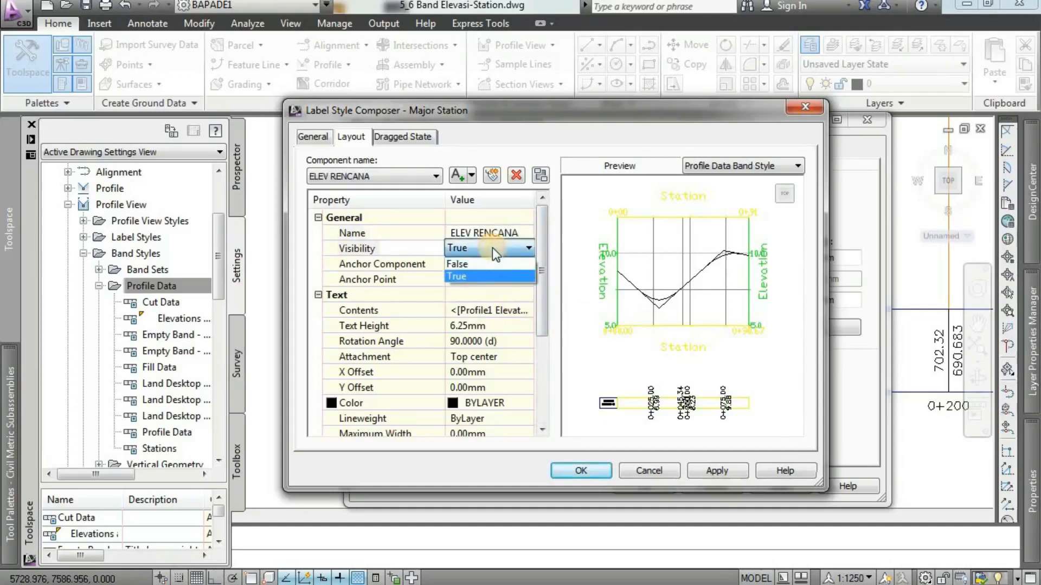
{"action": "left_click", "coordinate": [482, 275]}
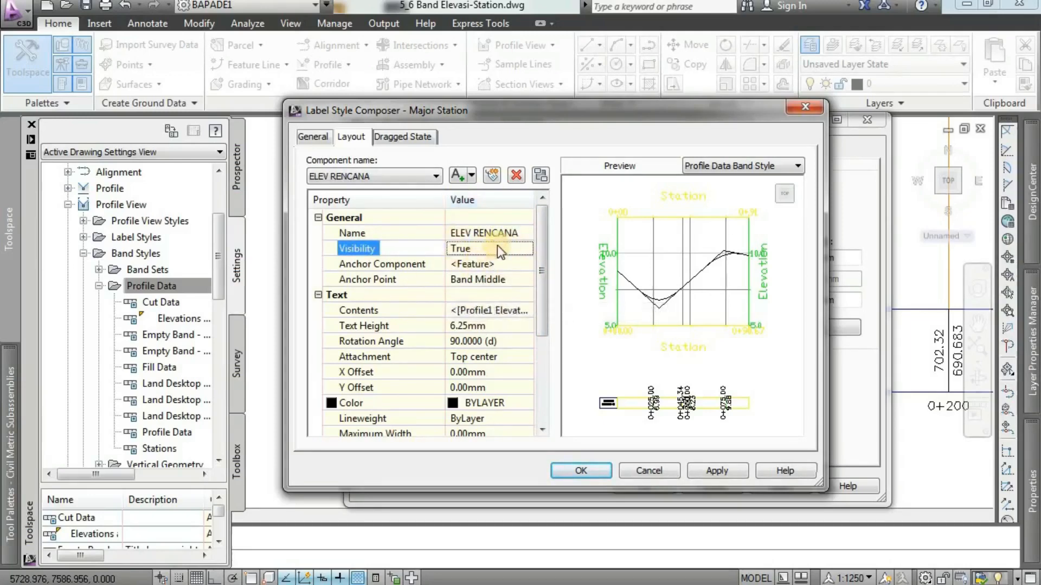
Anchor the ELEV RENCANA component at Band Middle and set its text height to 2 mm.
{"action": "left_click", "coordinate": [507, 280]}
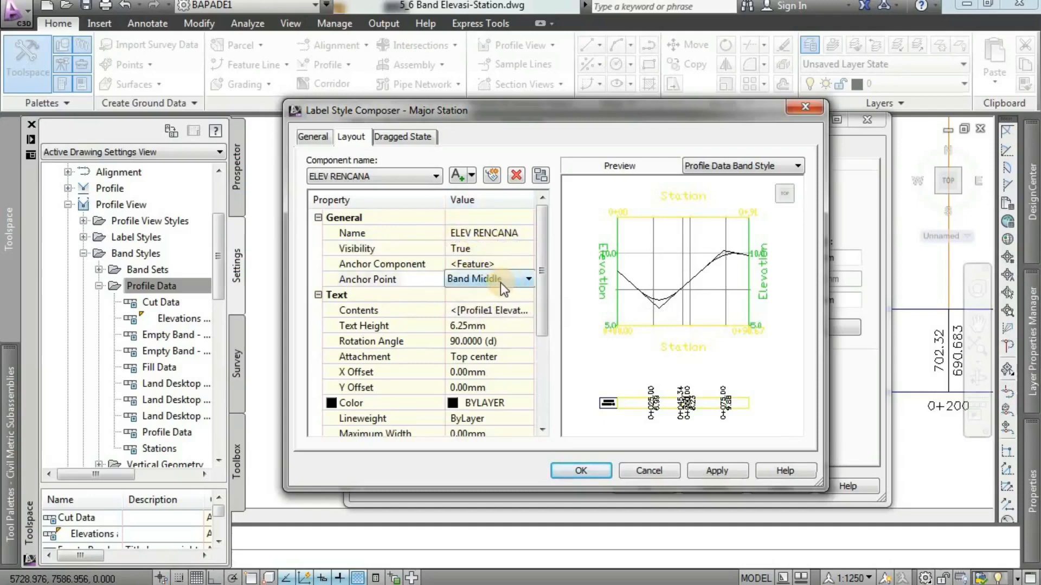
{"action": "left_click", "coordinate": [500, 281]}
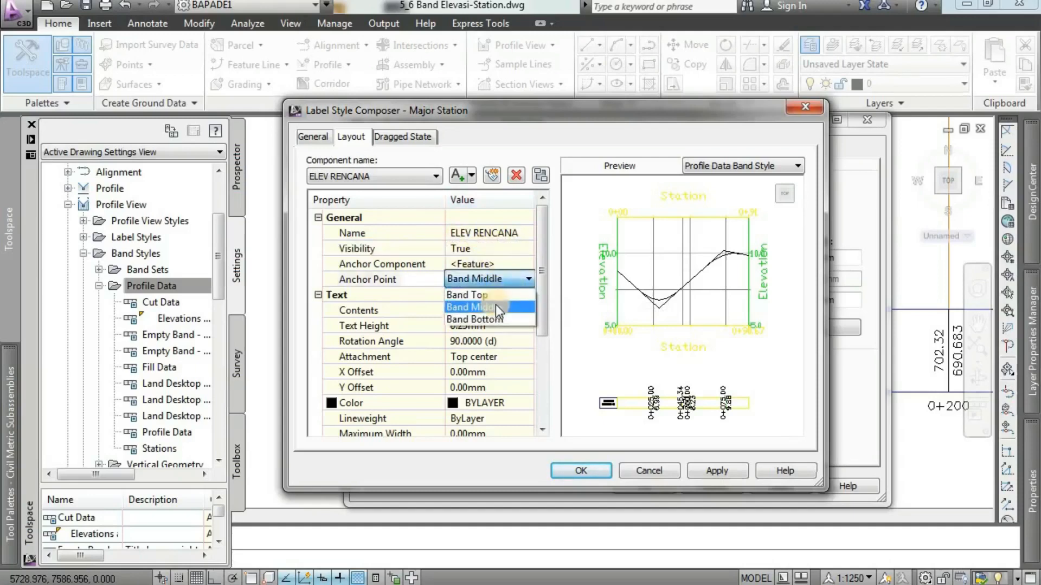
{"action": "left_click", "coordinate": [496, 306]}
{"action": "left_click", "coordinate": [502, 325]}
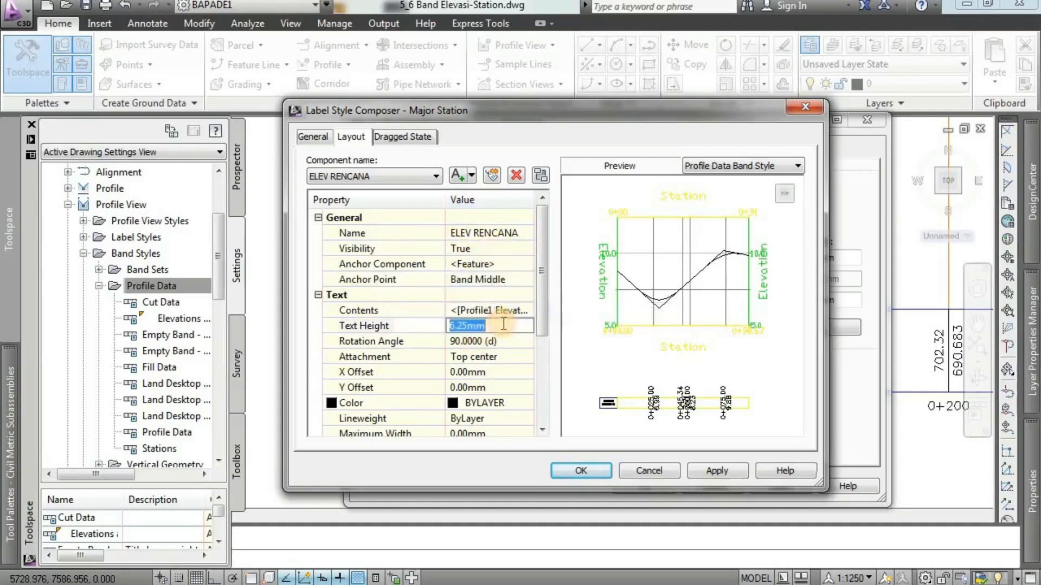
{"action": "type", "text": "2"}
{"action": "left_click", "coordinate": [467, 341]}
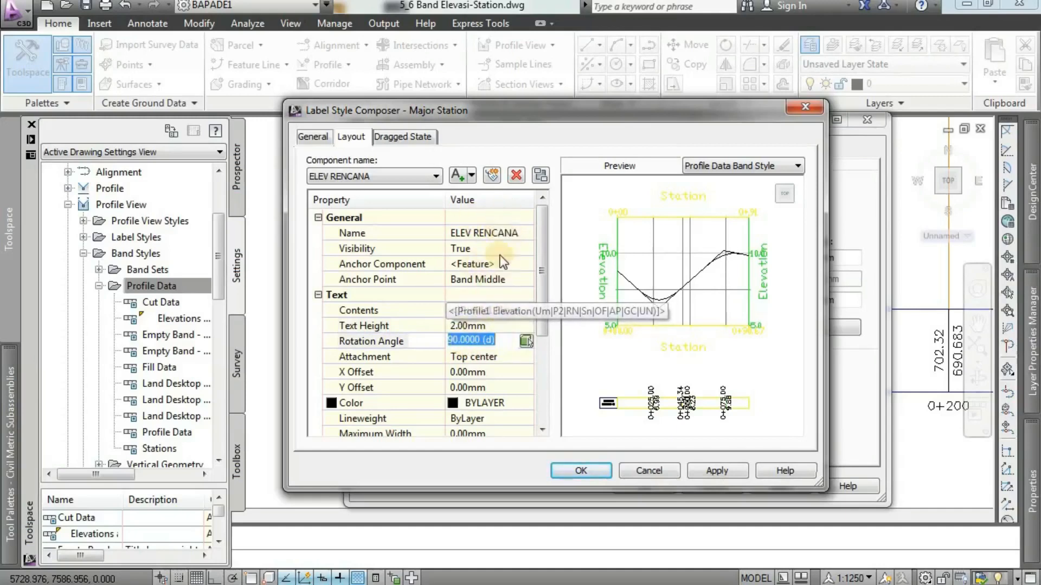
Set the ELEV RENCANA component's text attachment to Middle center.
{"action": "left_click", "coordinate": [484, 358]}
{"action": "left_click", "coordinate": [482, 358]}
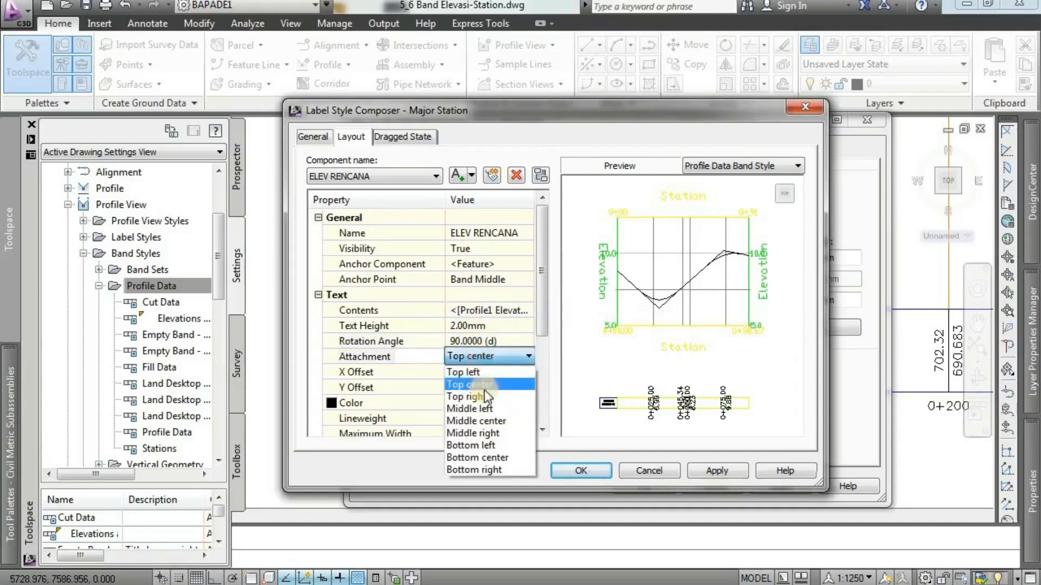
{"action": "left_click", "coordinate": [489, 421]}
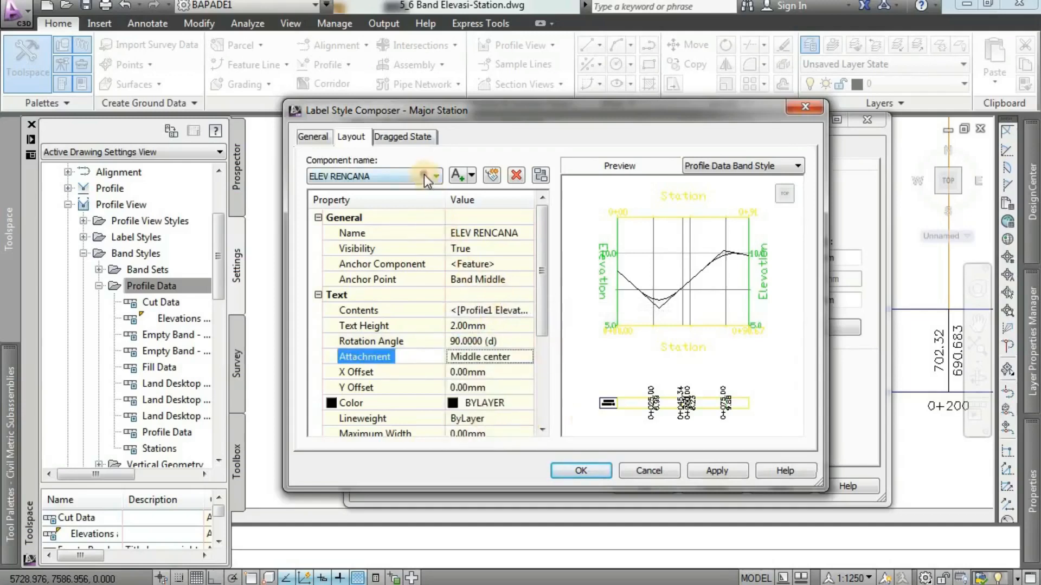
Review the STA component's settings and return to the ELEV RENCANA component.
{"action": "left_click", "coordinate": [363, 177]}
{"action": "left_click", "coordinate": [352, 190]}
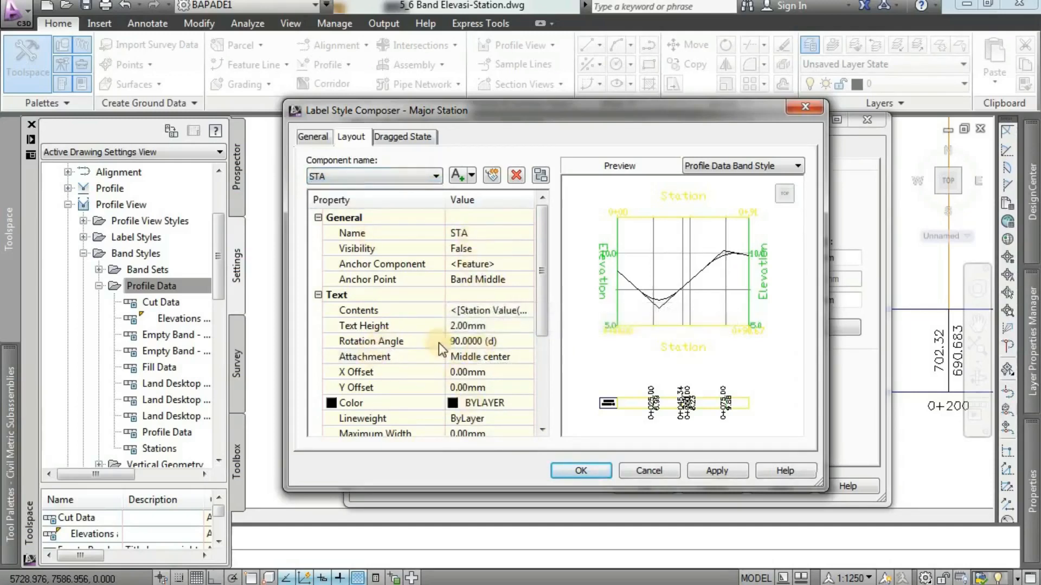
{"action": "left_click", "coordinate": [407, 177]}
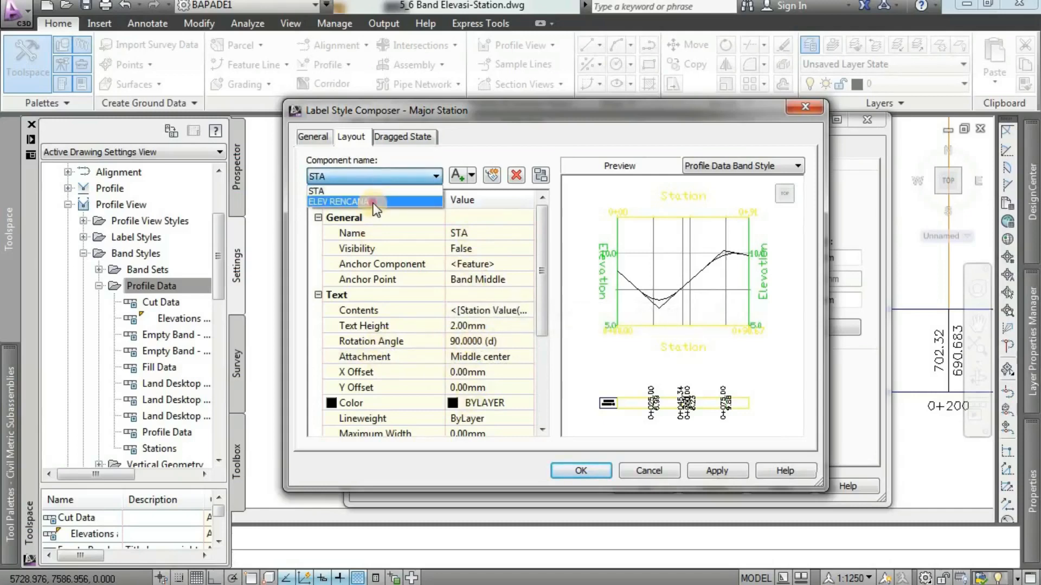
{"action": "left_click", "coordinate": [379, 201]}
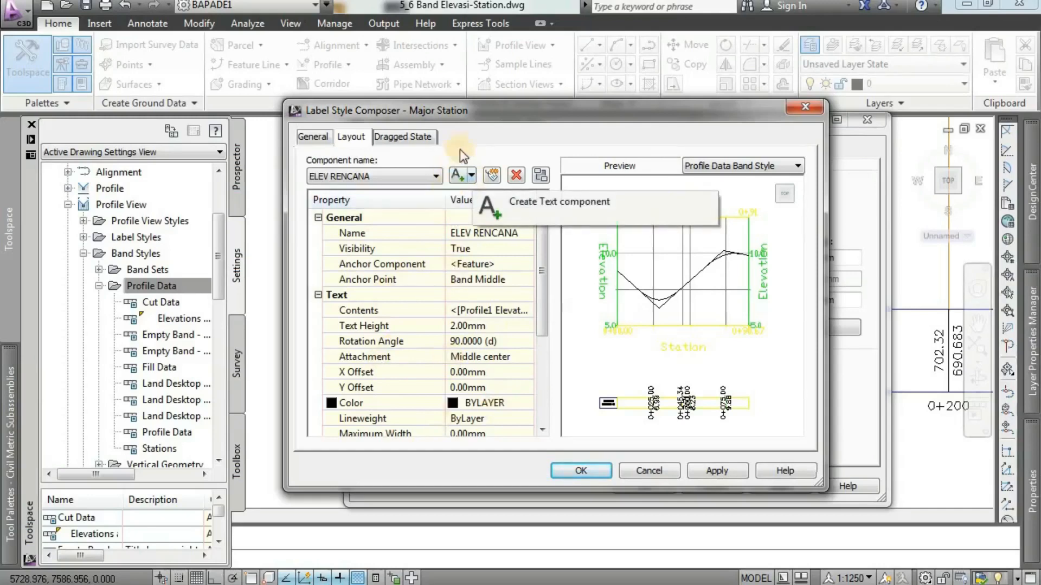
Add a text component to the major station label and name it ELEV EXISTING.
{"action": "left_click", "coordinate": [470, 175]}
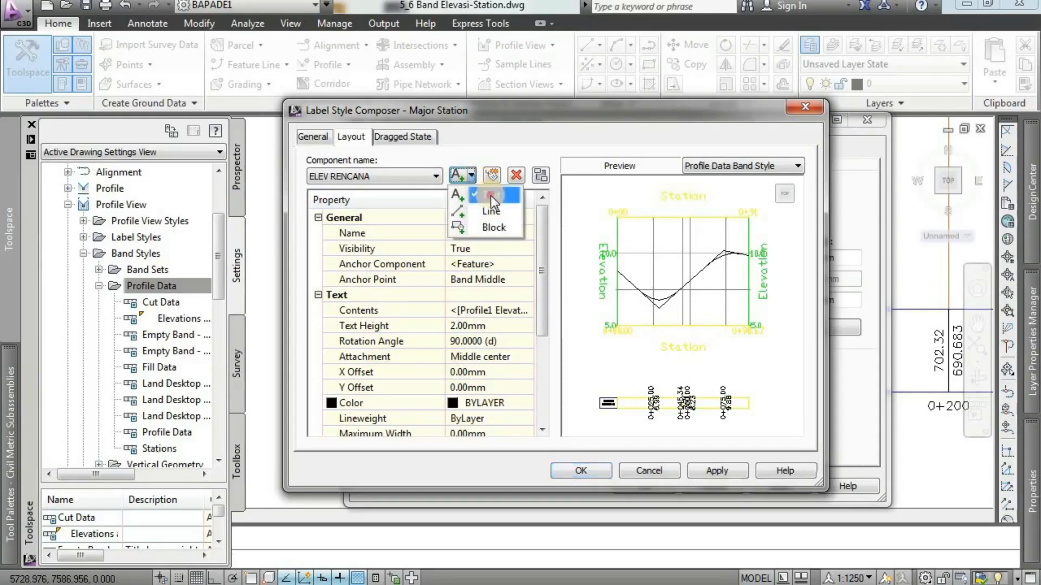
{"action": "left_click", "coordinate": [490, 195]}
{"action": "left_click", "coordinate": [387, 177]}
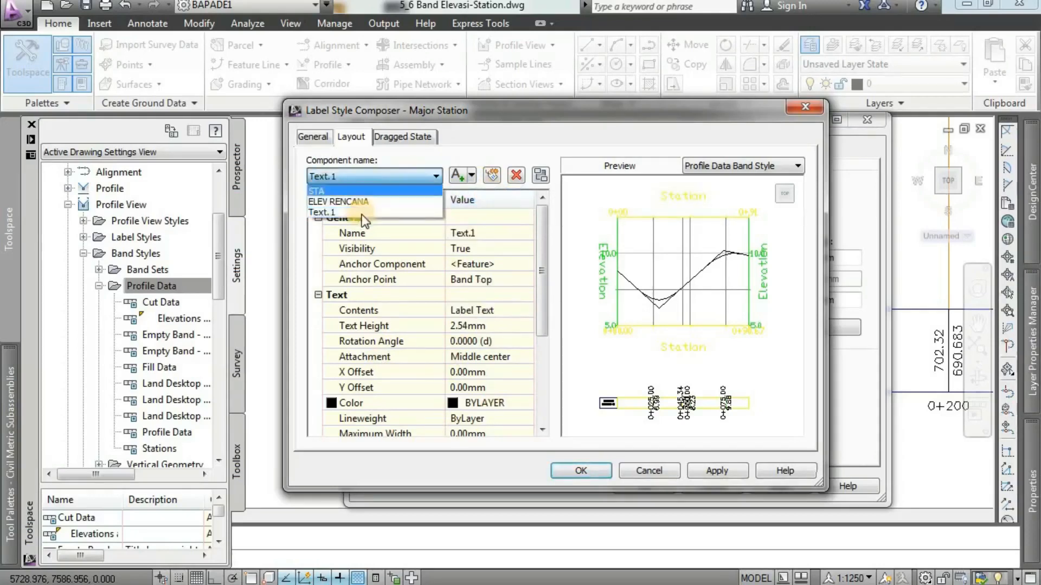
{"action": "left_click", "coordinate": [492, 233]}
{"action": "left_click", "coordinate": [492, 233]}
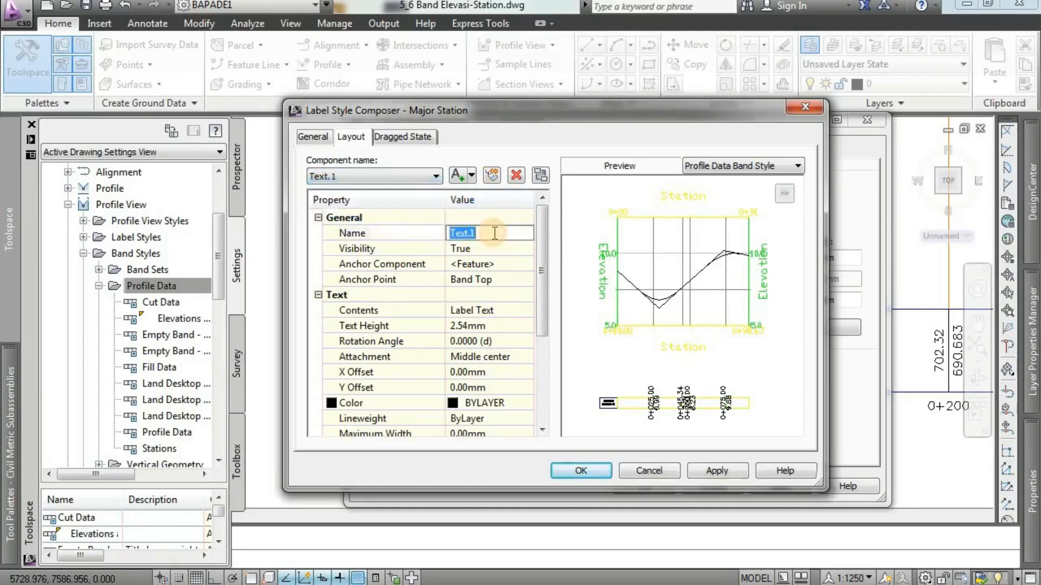
{"action": "type", "text": "ELEV EXISTING"}
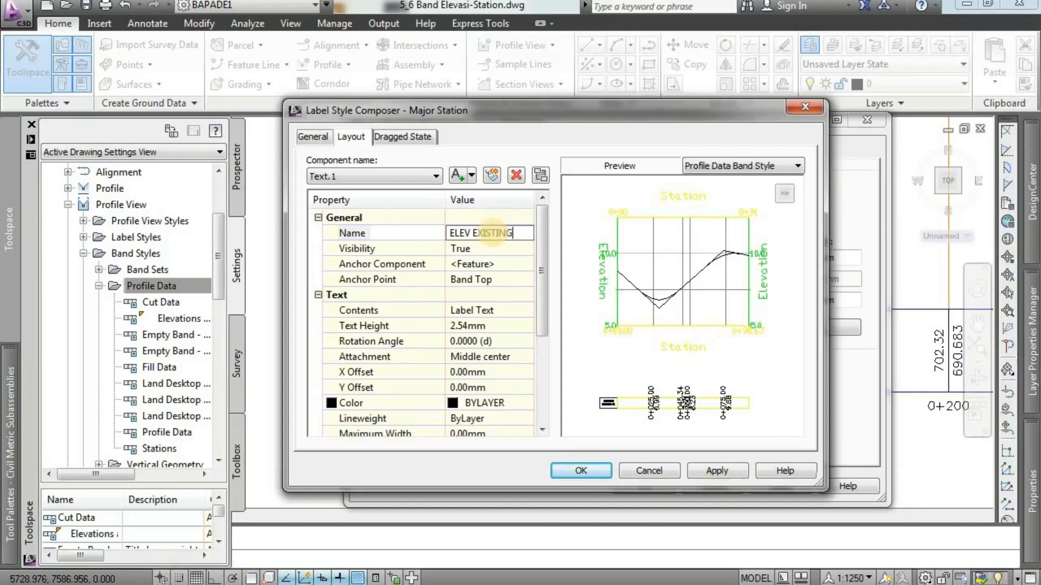
Set the ELEV EXISTING component's visibility to False and its anchor point to Band Middle.
{"action": "left_click", "coordinate": [482, 248]}
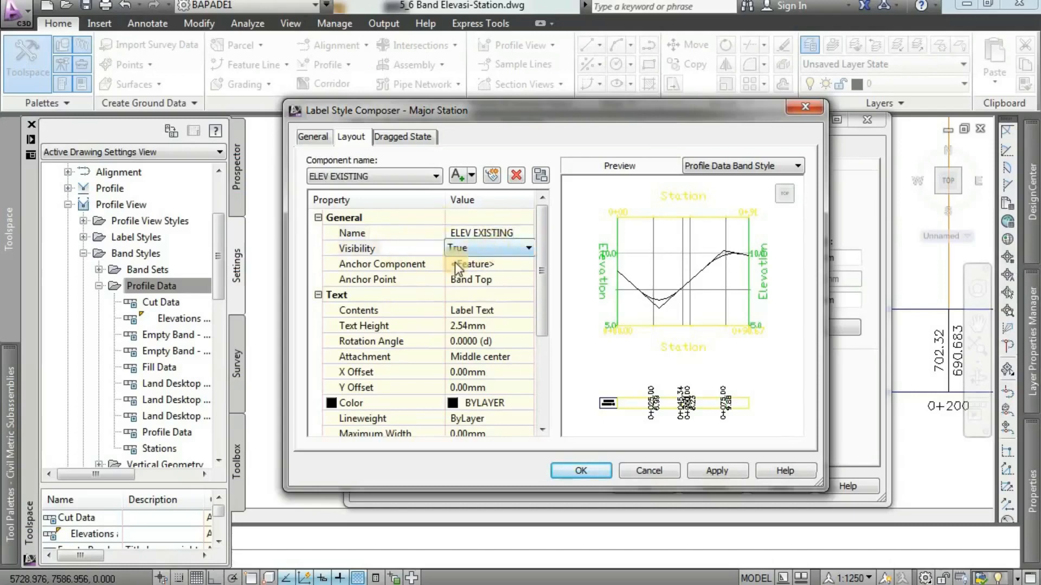
{"action": "left_click", "coordinate": [495, 247]}
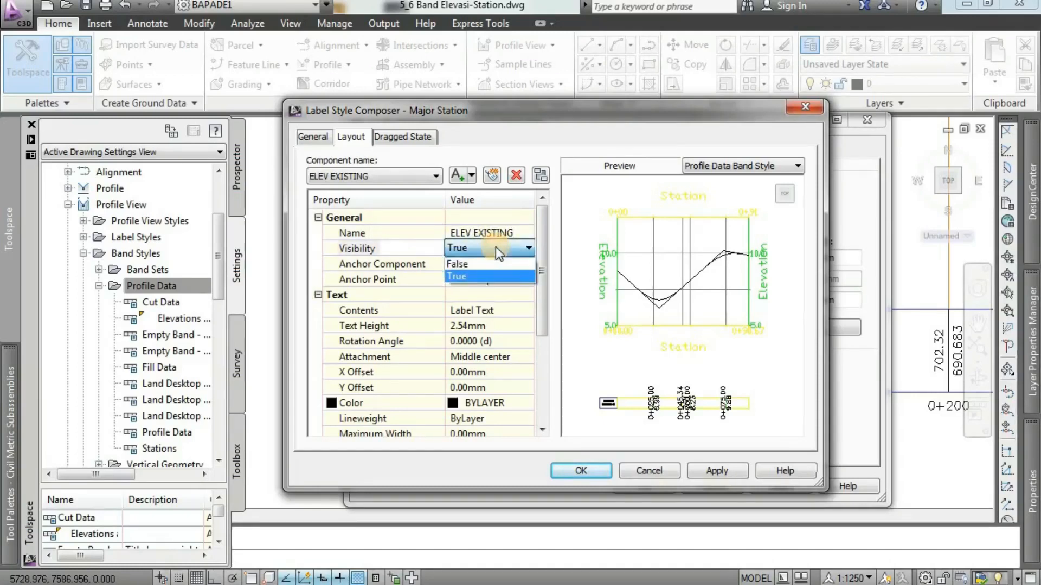
{"action": "left_click", "coordinate": [492, 262]}
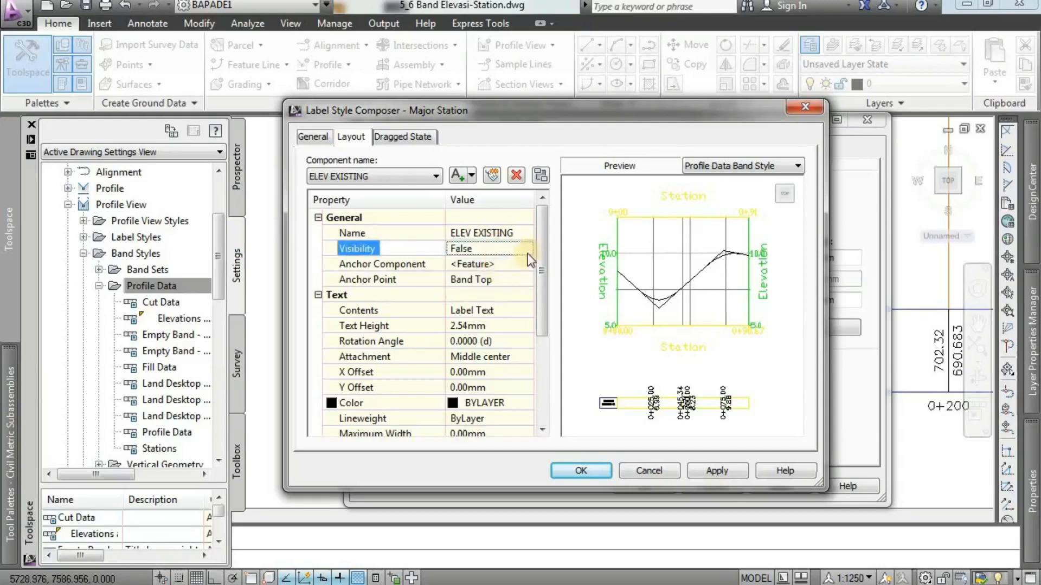
{"action": "left_click", "coordinate": [494, 279]}
{"action": "left_click", "coordinate": [494, 278]}
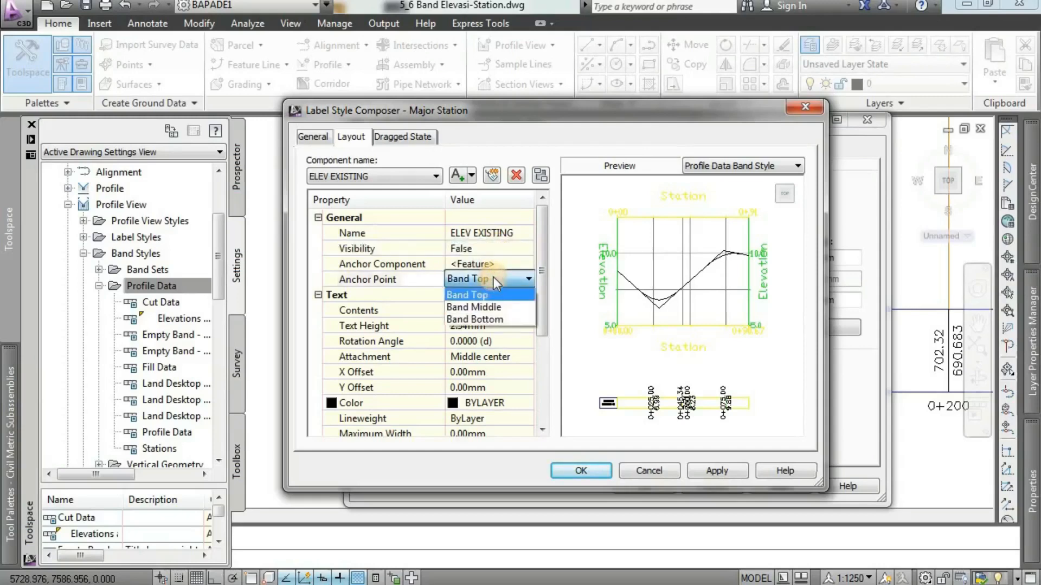
{"action": "left_click", "coordinate": [487, 306]}
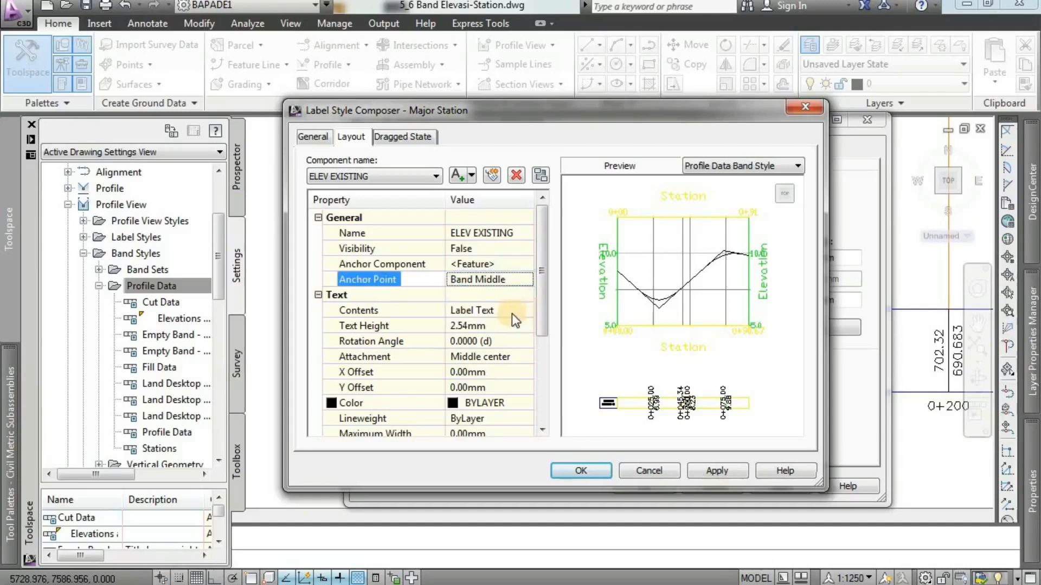
Give the ELEV EXISTING component a text height of 2 mm, a rotation angle of 90° and Middle center attachment.
{"action": "left_click", "coordinate": [485, 325]}
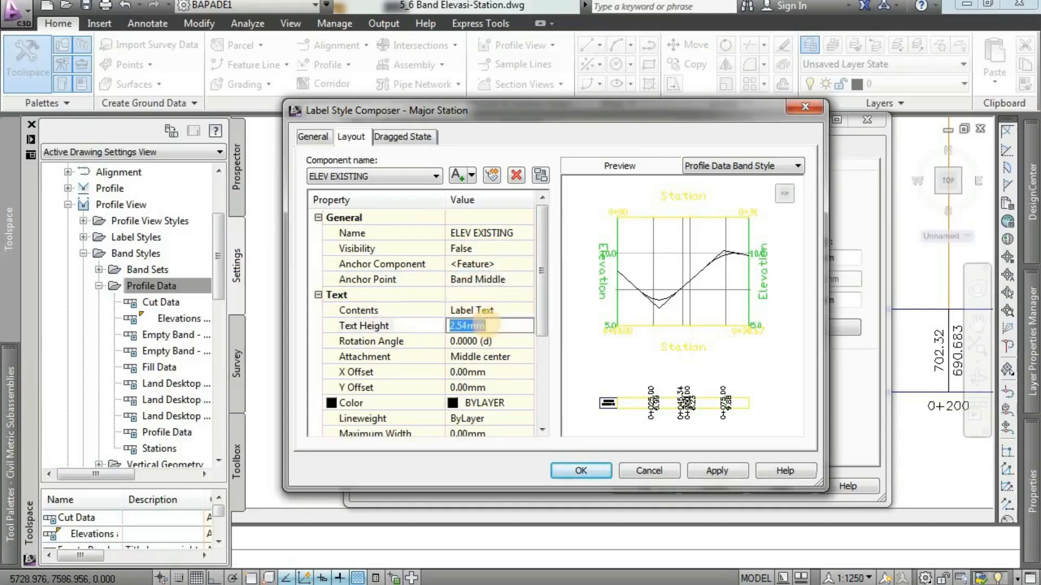
{"action": "type", "text": "2"}
{"action": "left_click", "coordinate": [499, 345]}
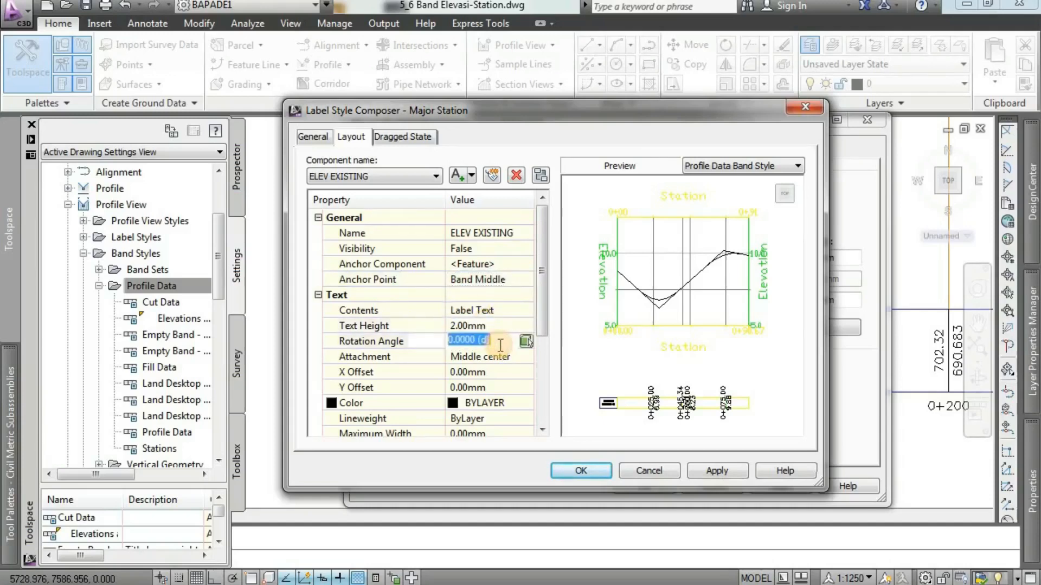
{"action": "type", "text": "90"}
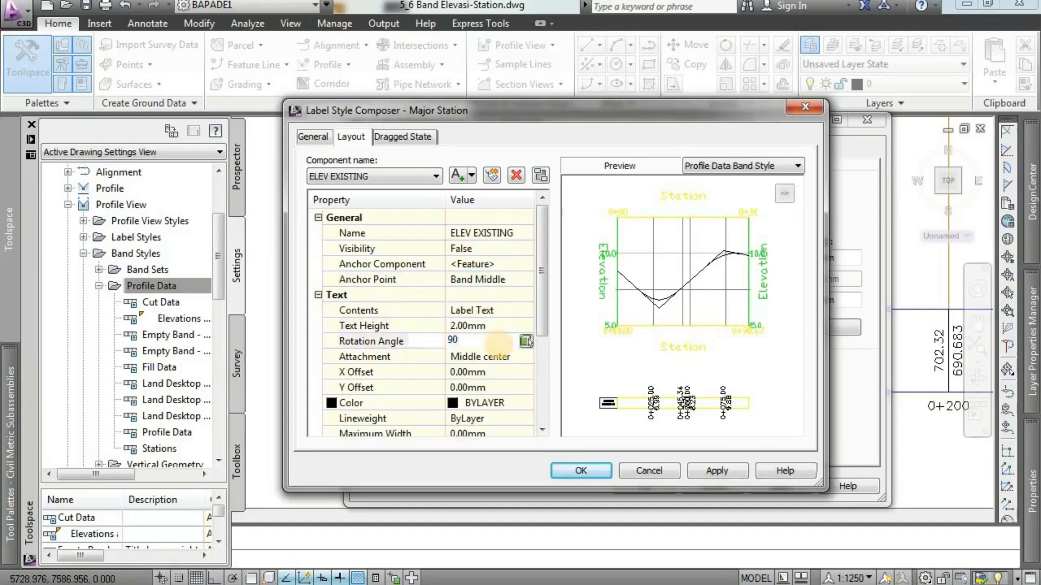
{"action": "left_click", "coordinate": [498, 357]}
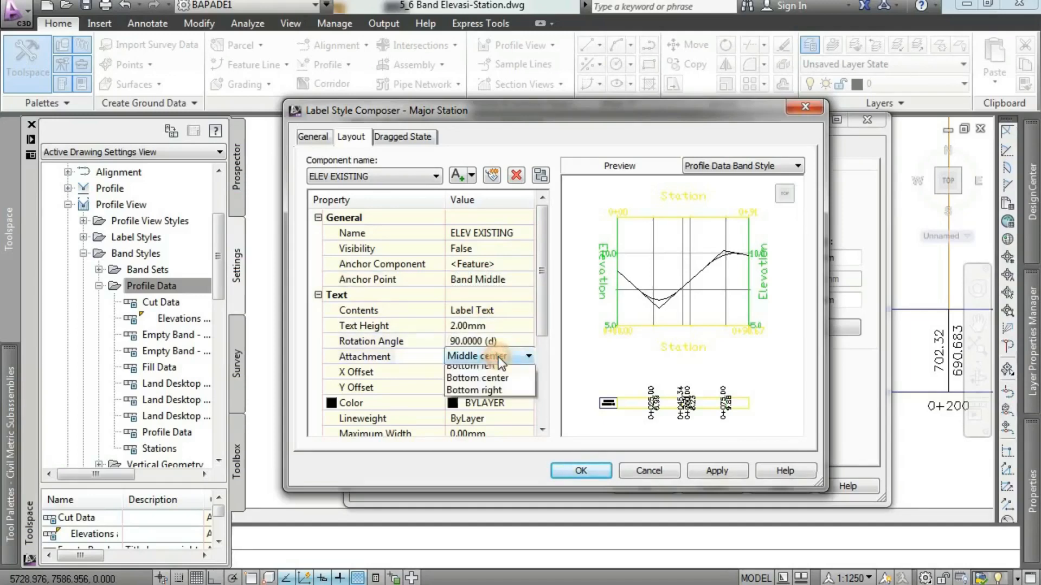
{"action": "left_click", "coordinate": [491, 421]}
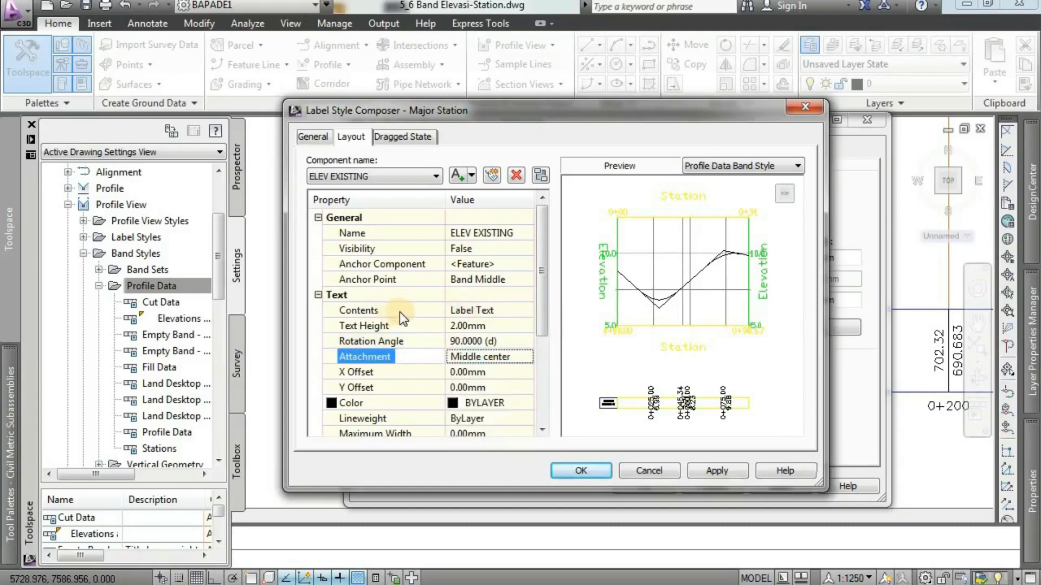
Replace the ELEV EXISTING component's placeholder contents with the Profile2 Elevation property.
{"action": "left_click", "coordinate": [471, 309]}
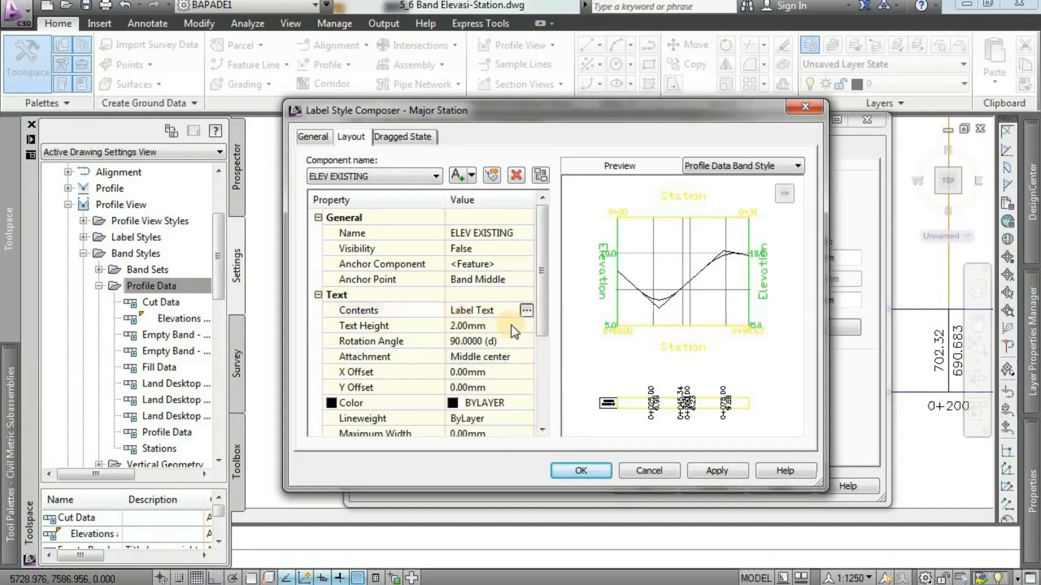
{"action": "left_click", "coordinate": [527, 311]}
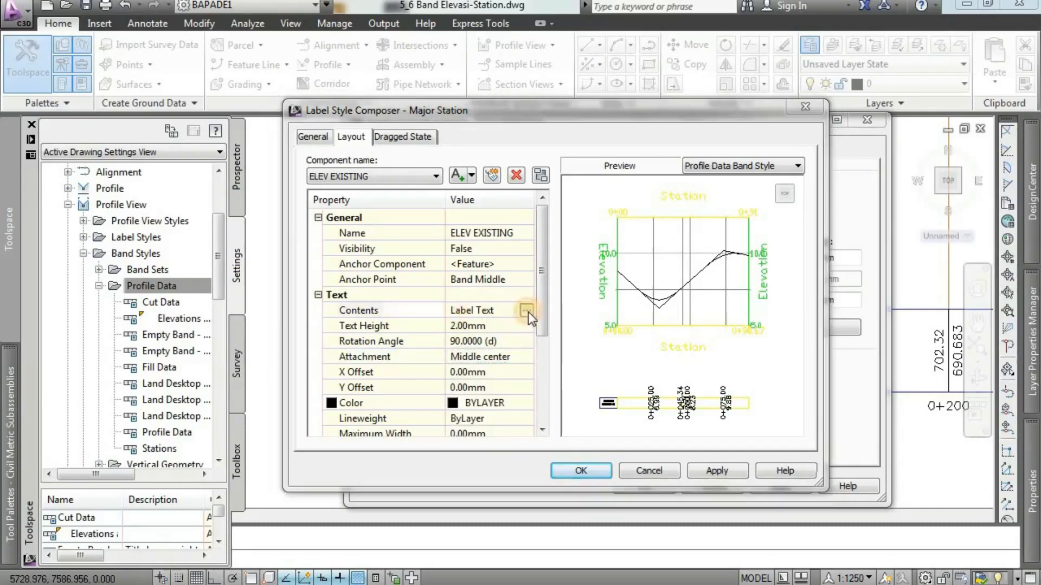
{"action": "left_click_drag", "start_coordinate": [710, 202], "coordinate": [634, 205]}
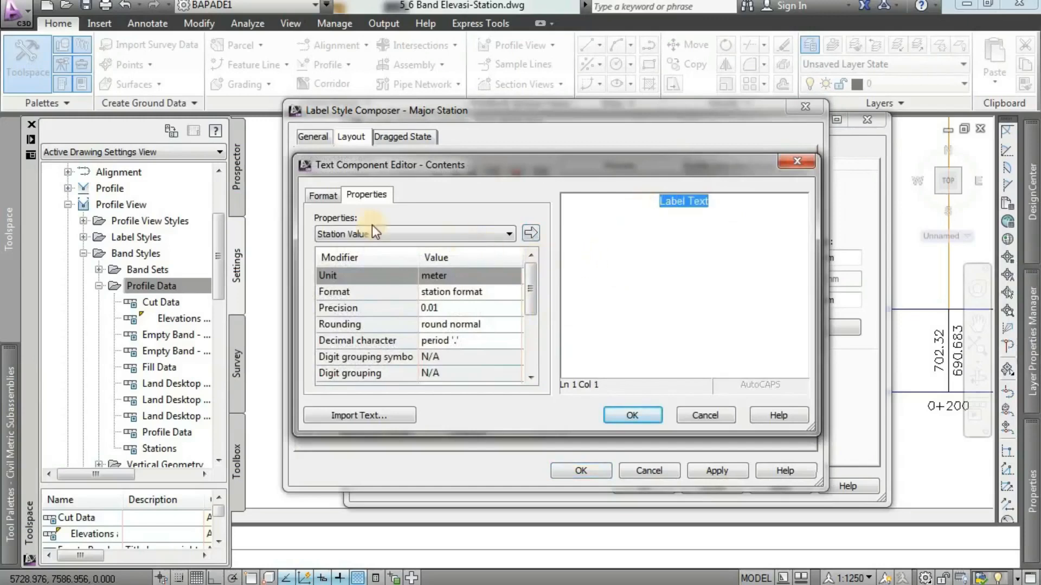
{"action": "left_click", "coordinate": [398, 237]}
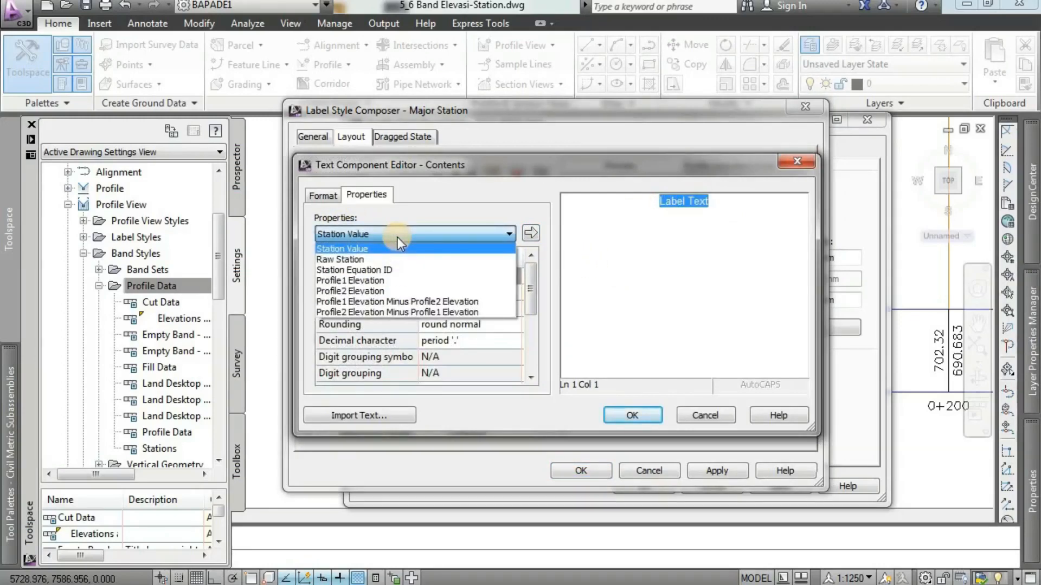
{"action": "left_click", "coordinate": [362, 290]}
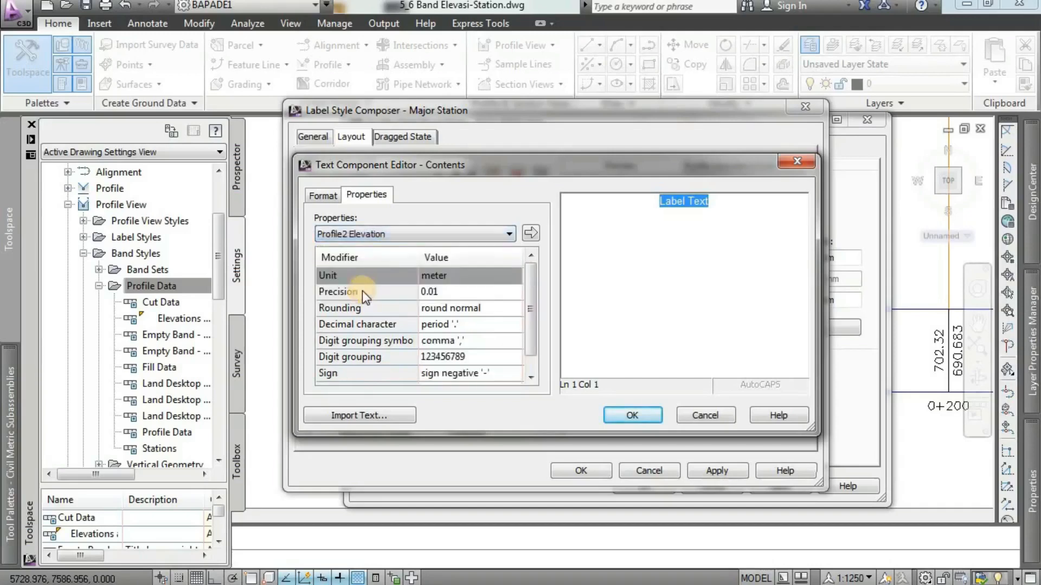
{"action": "left_click", "coordinate": [532, 233]}
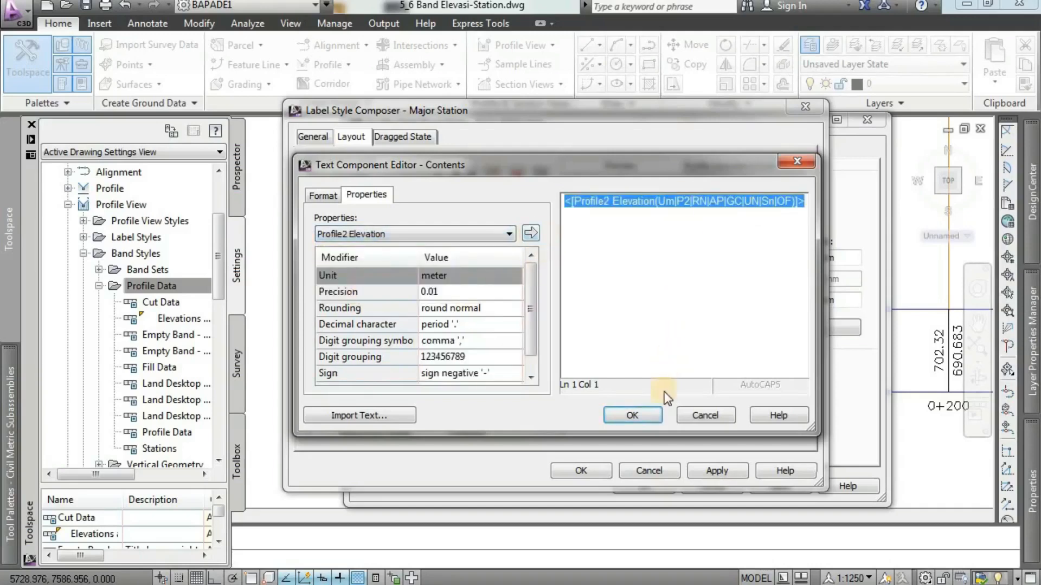
{"action": "left_click", "coordinate": [640, 415]}
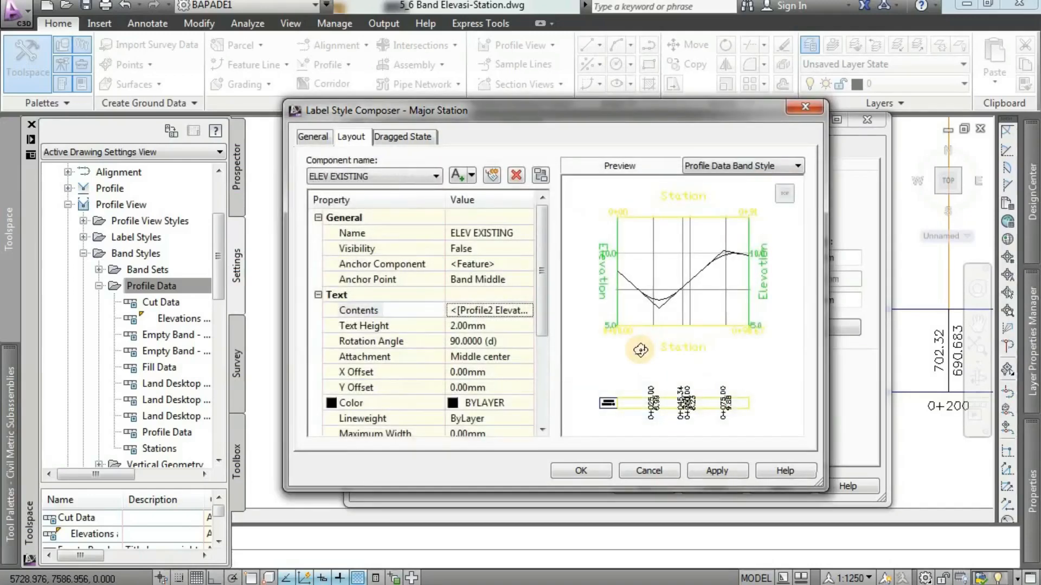
Check the STA, ELEV RENCANA and ELEV EXISTING components, and accept the major station label.
{"action": "left_click", "coordinate": [421, 180]}
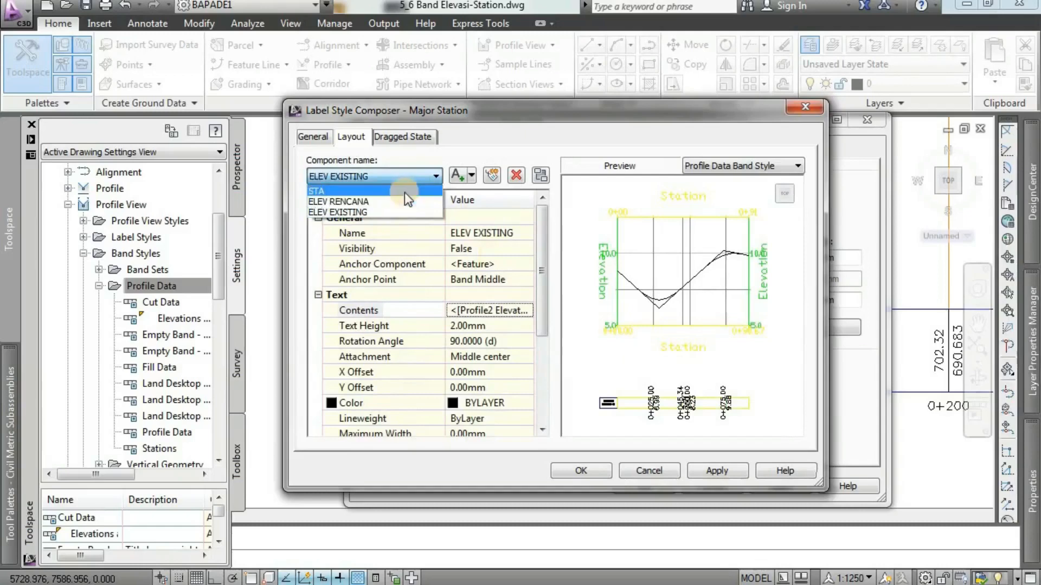
{"action": "left_click", "coordinate": [404, 191]}
{"action": "left_click", "coordinate": [401, 176]}
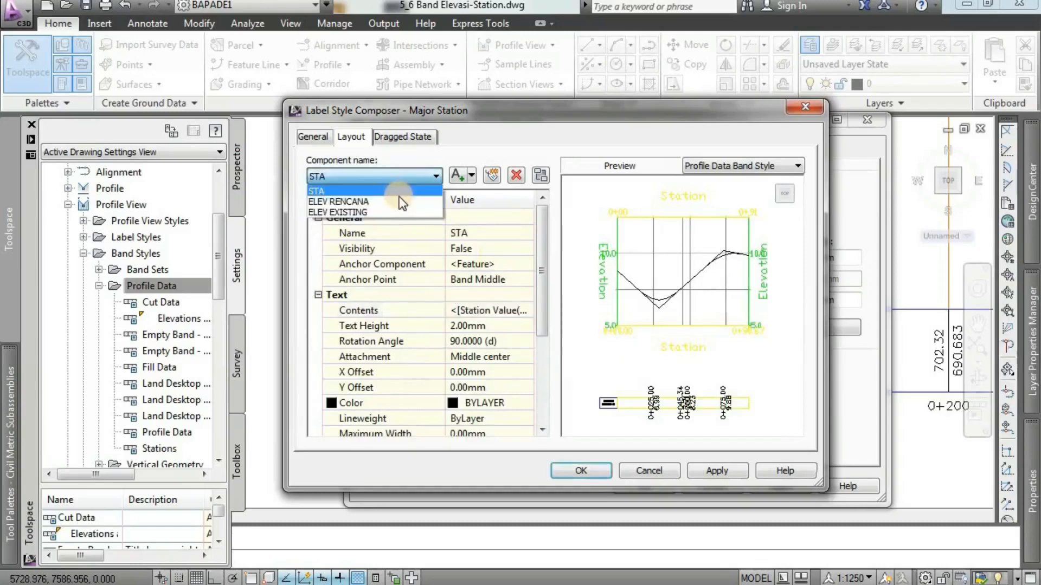
{"action": "left_click", "coordinate": [399, 202]}
{"action": "left_click", "coordinate": [414, 177]}
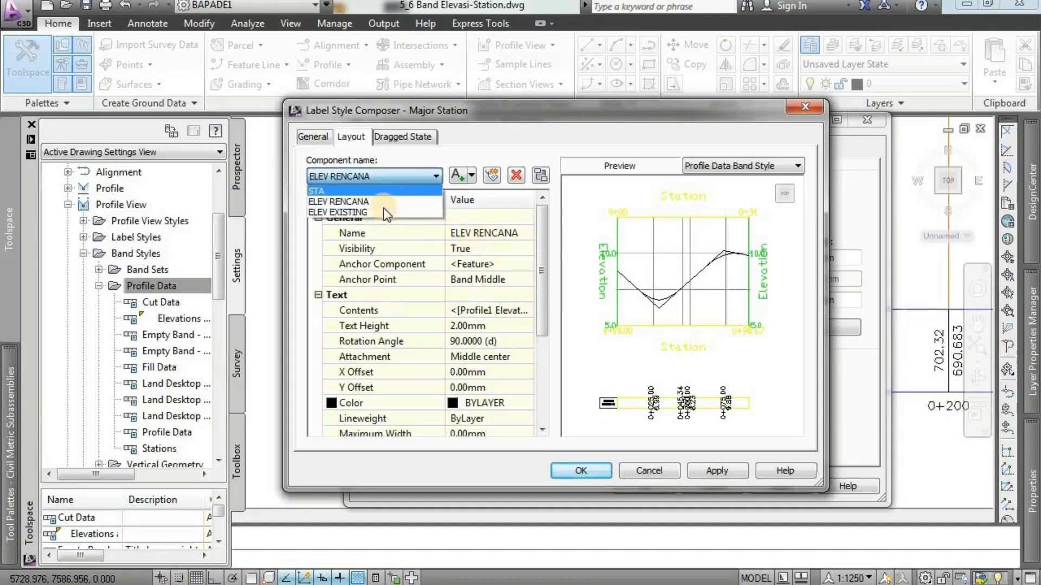
{"action": "left_click", "coordinate": [385, 213]}
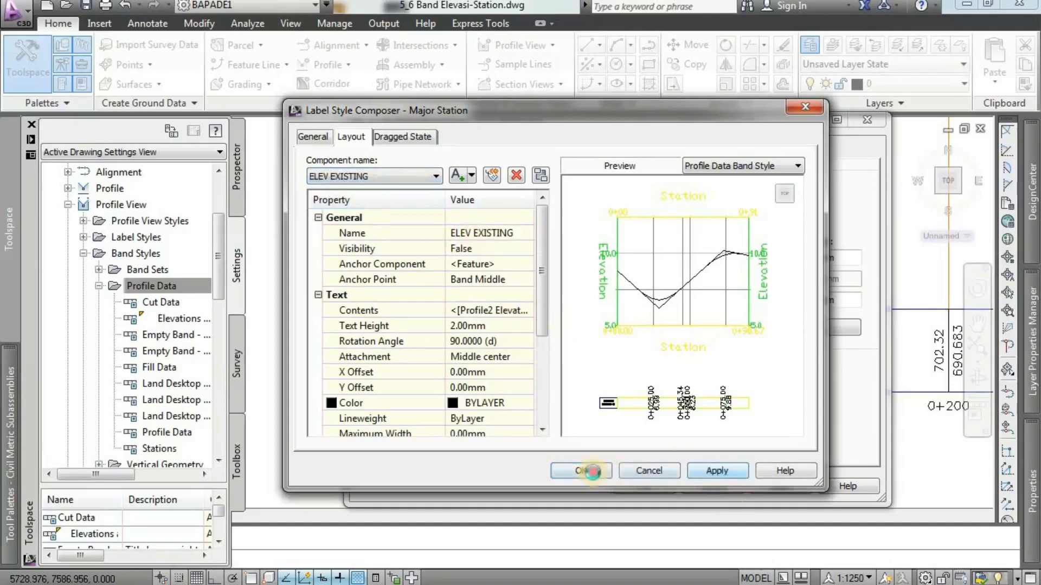
{"action": "left_click", "coordinate": [580, 470]}
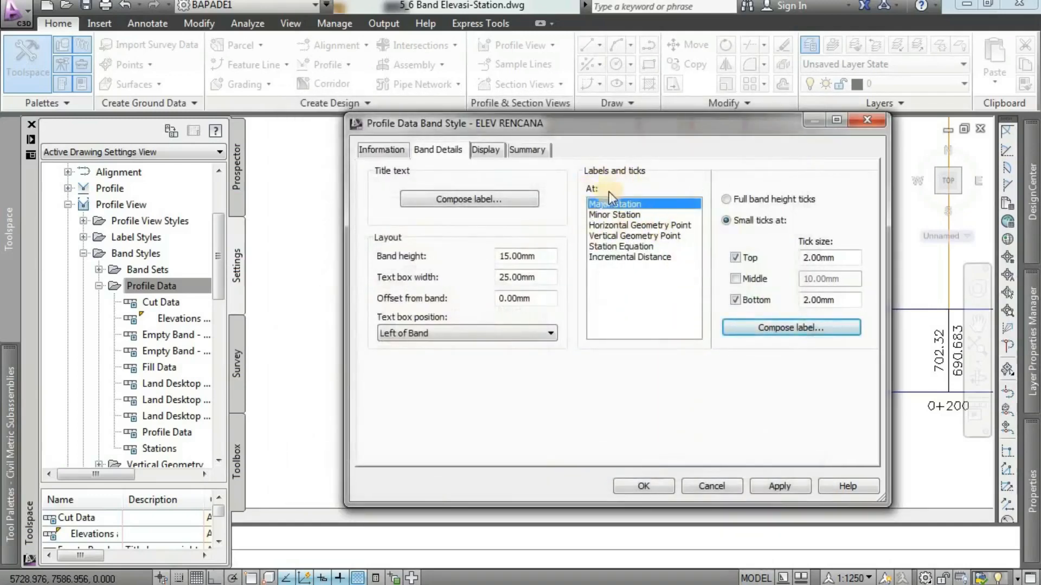
Set the top and bottom small tick sizes at Horizontal Geometry Point to 2 mm.
{"action": "left_click", "coordinate": [651, 225]}
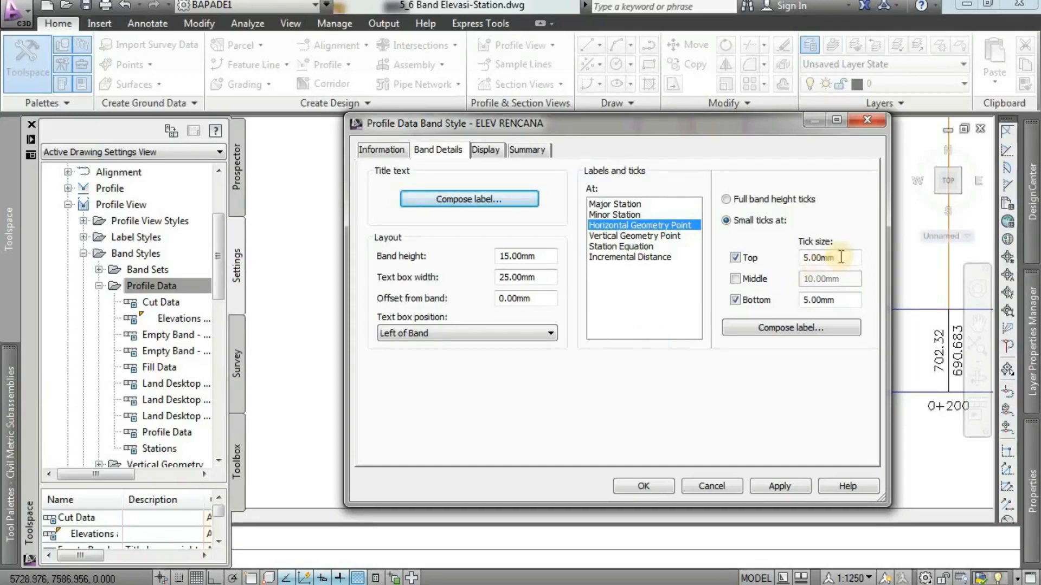
{"action": "left_click_drag", "start_coordinate": [841, 258], "coordinate": [795, 265]}
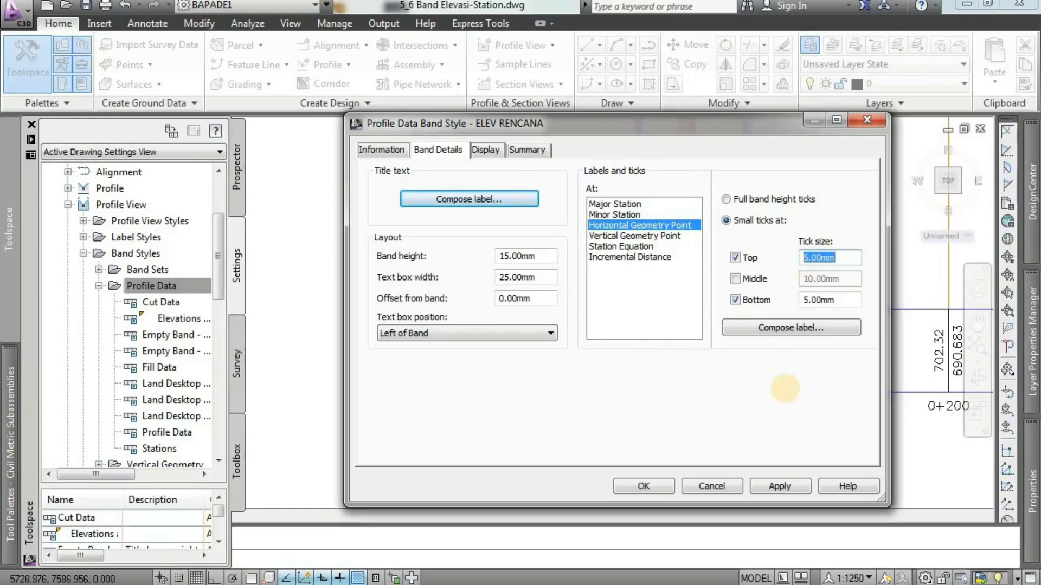
{"action": "type", "text": "2"}
{"action": "left_click_drag", "start_coordinate": [843, 305], "coordinate": [781, 304]}
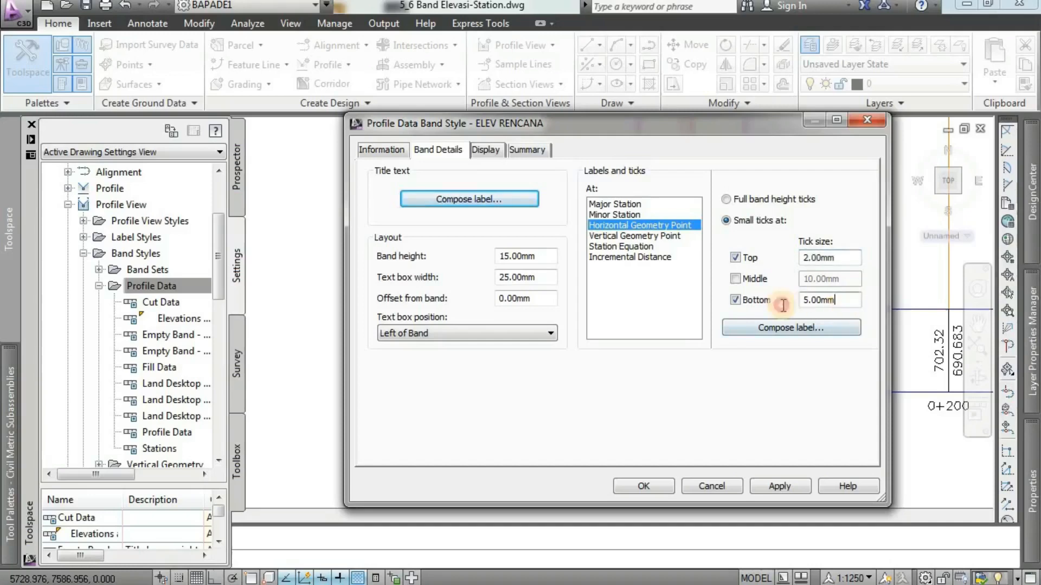
{"action": "type", "text": "2"}
Compose the Horizontal Geometry Point label and set its text style to ARIAL.
{"action": "left_click", "coordinate": [768, 328]}
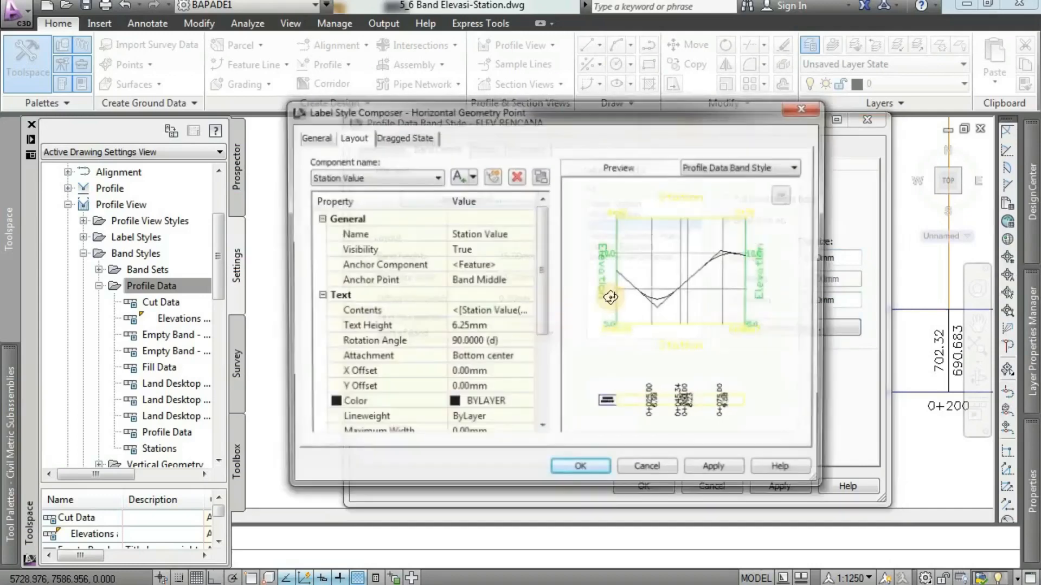
{"action": "left_click", "coordinate": [313, 137]}
{"action": "left_click", "coordinate": [461, 202]}
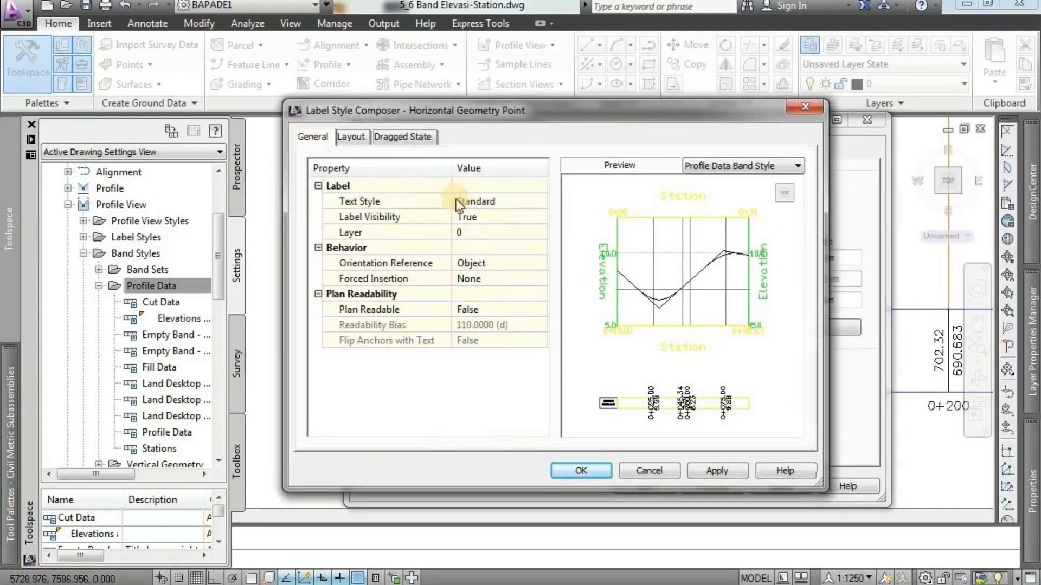
{"action": "left_click", "coordinate": [539, 205]}
{"action": "left_click", "coordinate": [434, 270]}
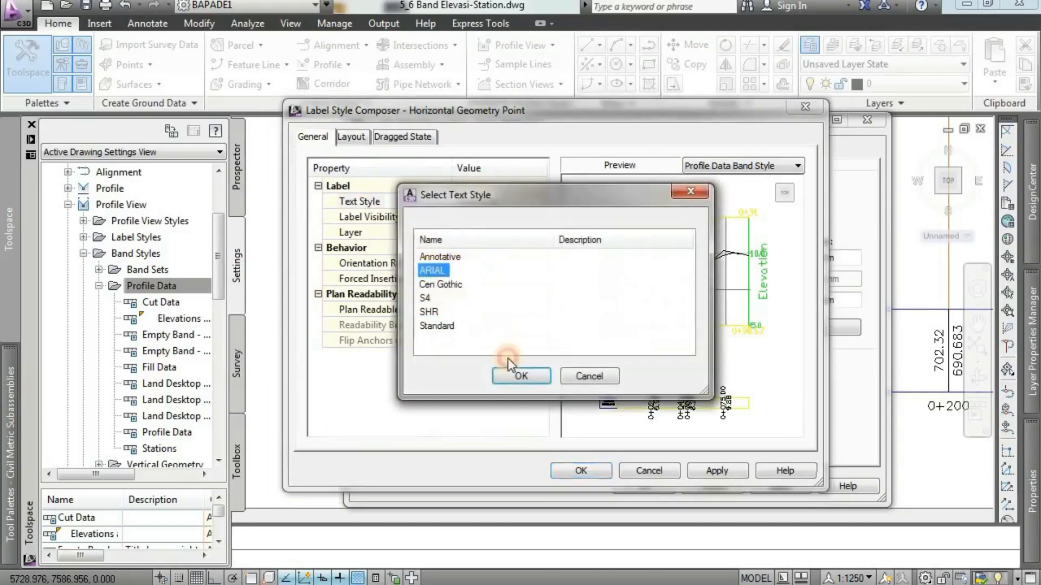
{"action": "left_click", "coordinate": [515, 375]}
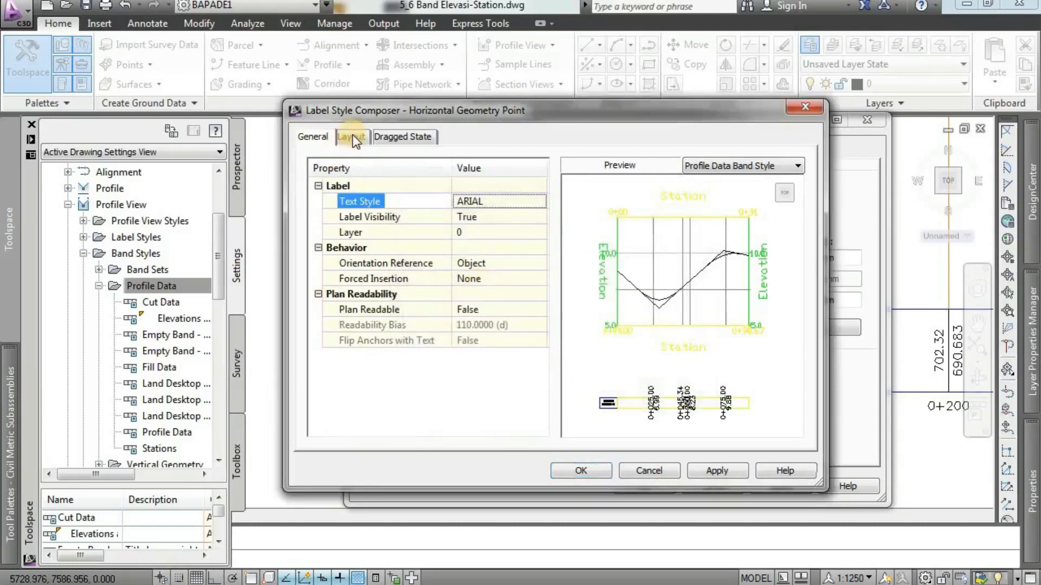
Rename the Station Value component of the Horizontal Geometry Point label to STA and set its visibility to False.
{"action": "left_click", "coordinate": [352, 137]}
{"action": "left_click", "coordinate": [374, 176]}
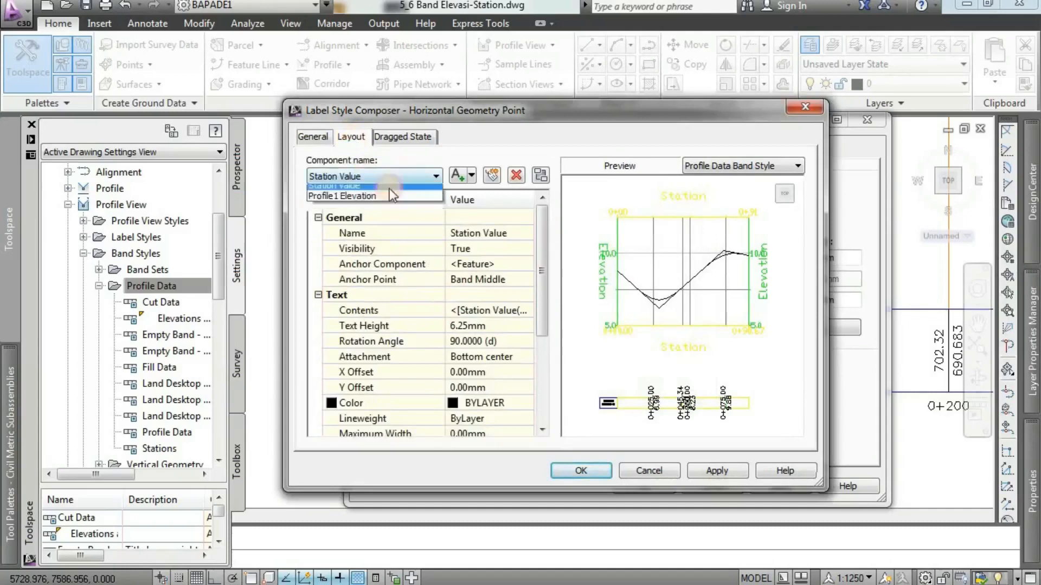
{"action": "left_click", "coordinate": [389, 178]}
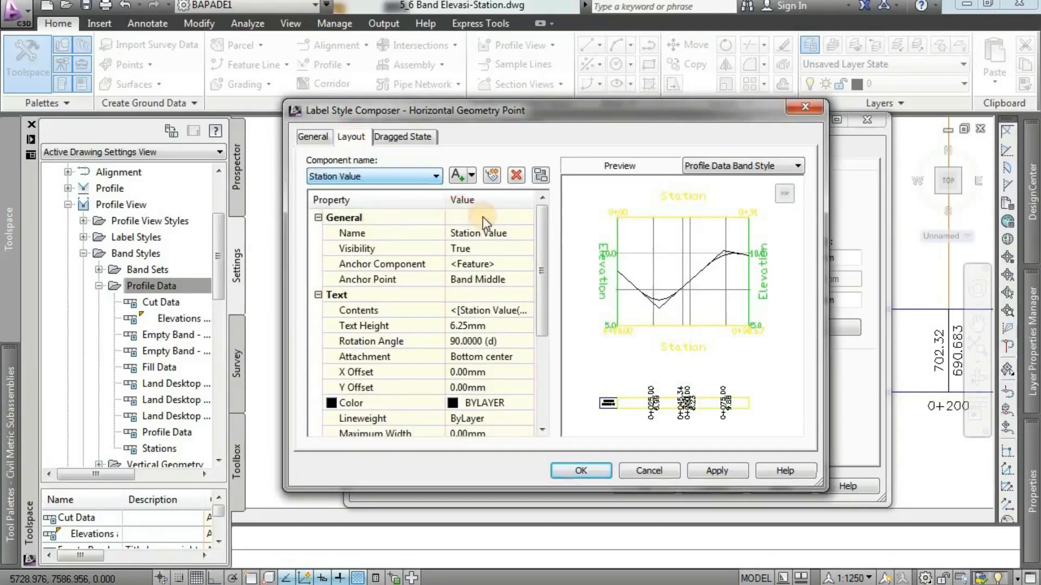
{"action": "left_click", "coordinate": [507, 237]}
{"action": "type", "text": "STA"}
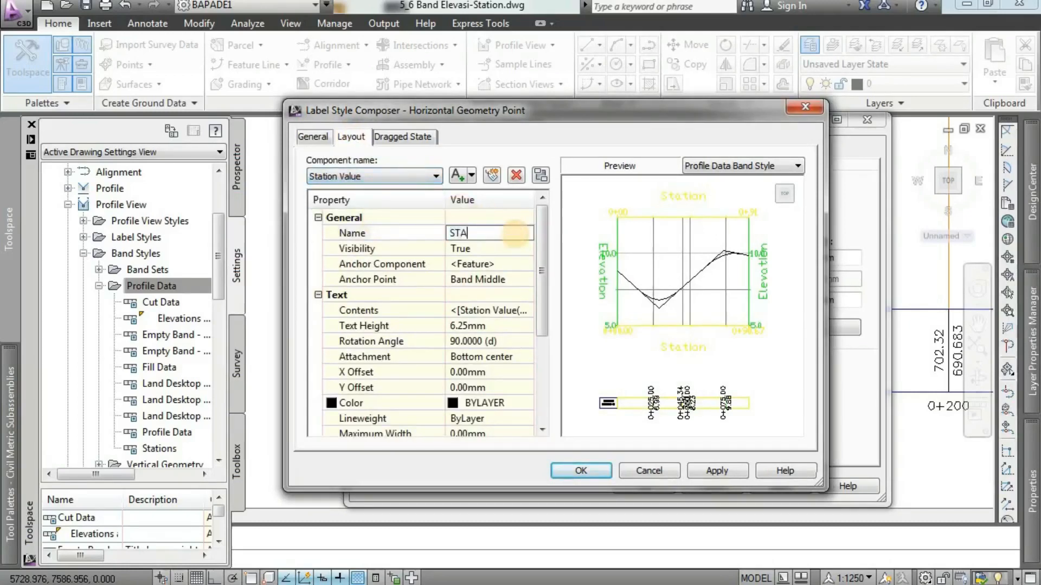
{"action": "left_click", "coordinate": [506, 250]}
{"action": "left_click", "coordinate": [507, 250]}
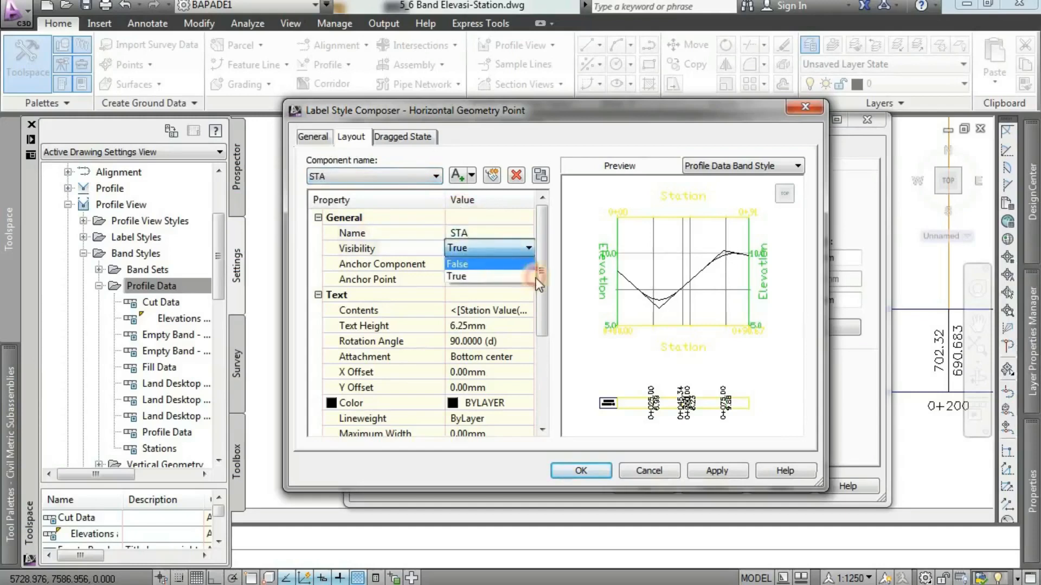
{"action": "left_click", "coordinate": [535, 278]}
Keep the STA component's anchor point at Band Middle, and set its text height to 2 mm and attachment to Middle center.
{"action": "left_click", "coordinate": [511, 279]}
{"action": "left_click", "coordinate": [512, 279]}
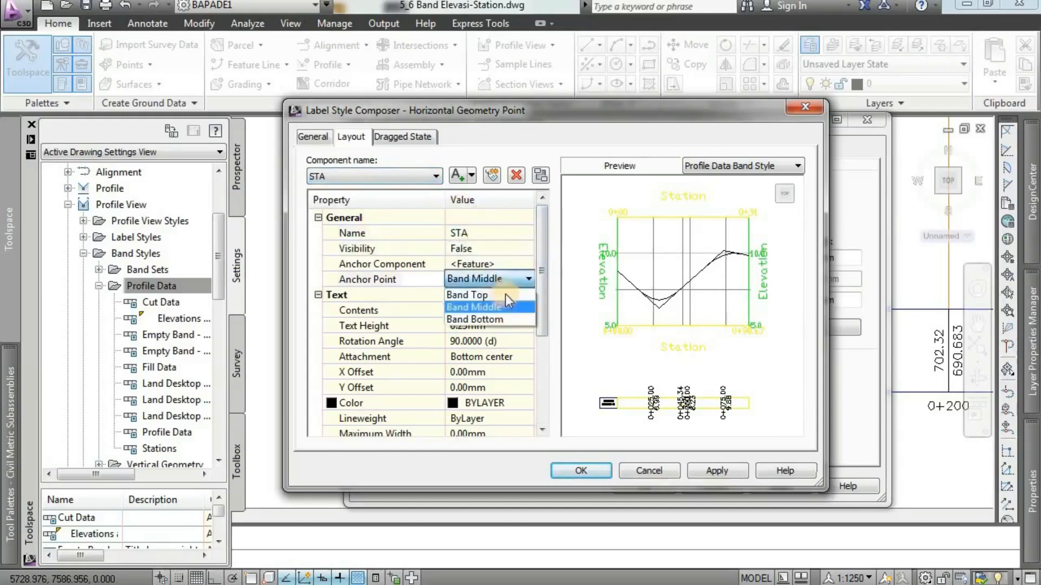
{"action": "left_click", "coordinate": [504, 306]}
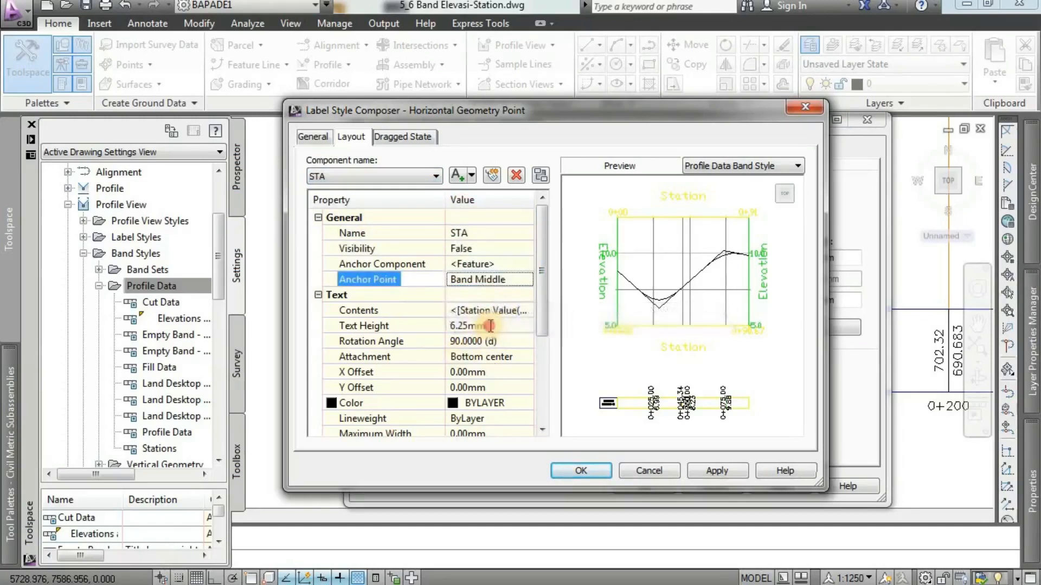
{"action": "left_click", "coordinate": [489, 326]}
{"action": "type", "text": "2"}
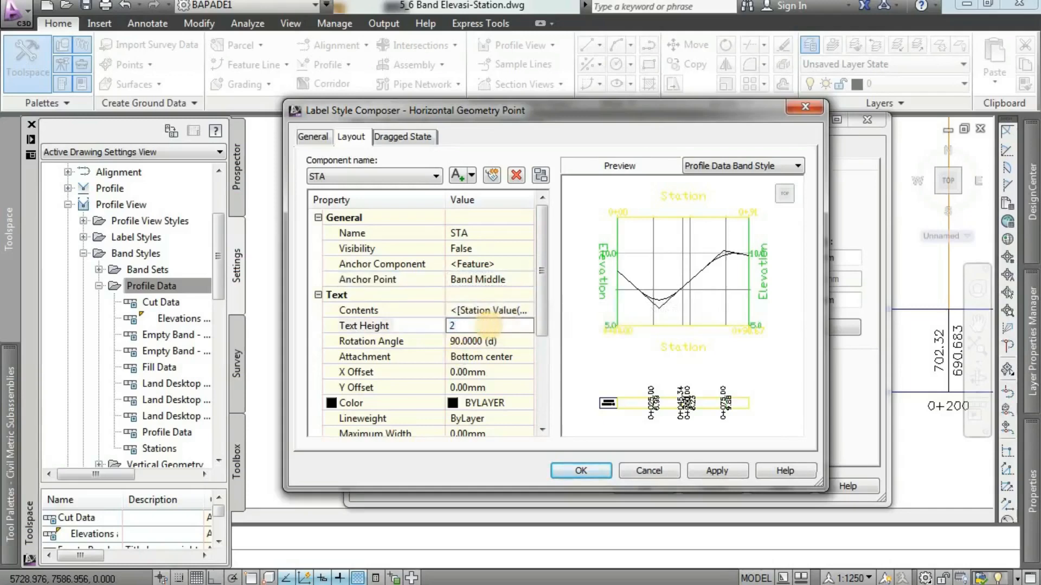
{"action": "left_click", "coordinate": [490, 342]}
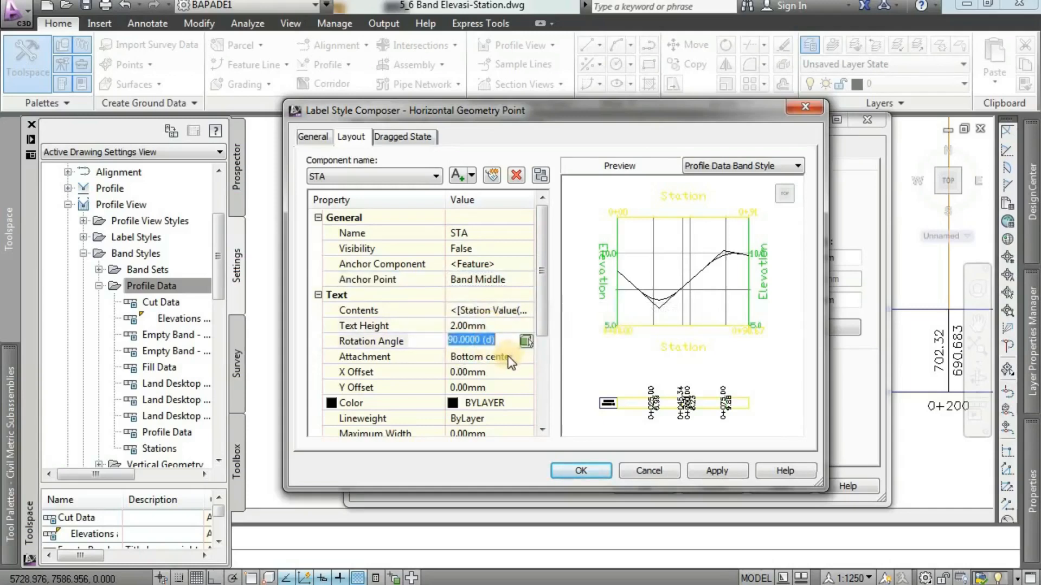
{"action": "left_click", "coordinate": [505, 356]}
{"action": "left_click", "coordinate": [505, 357]}
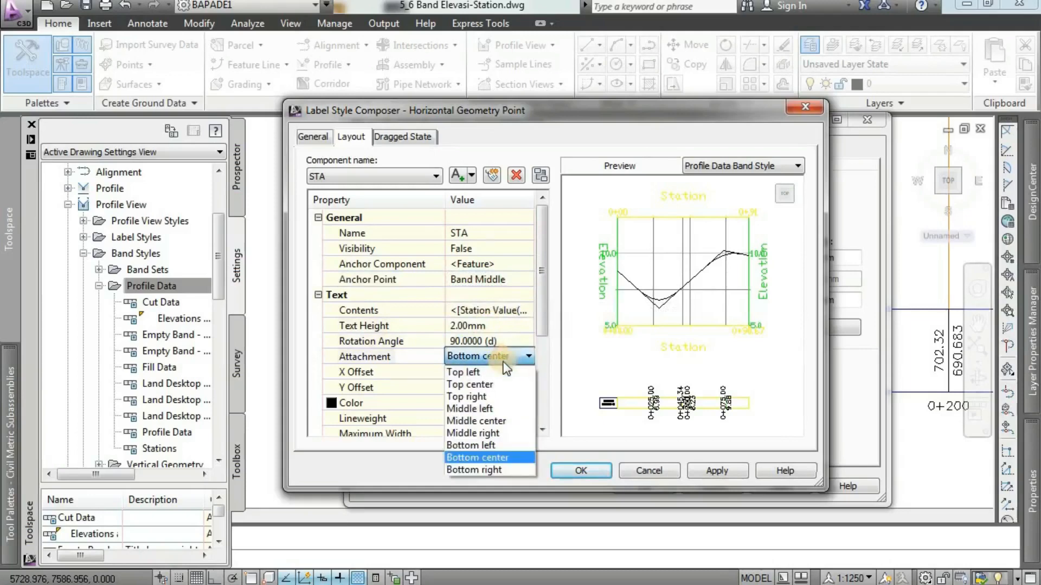
{"action": "left_click", "coordinate": [492, 420]}
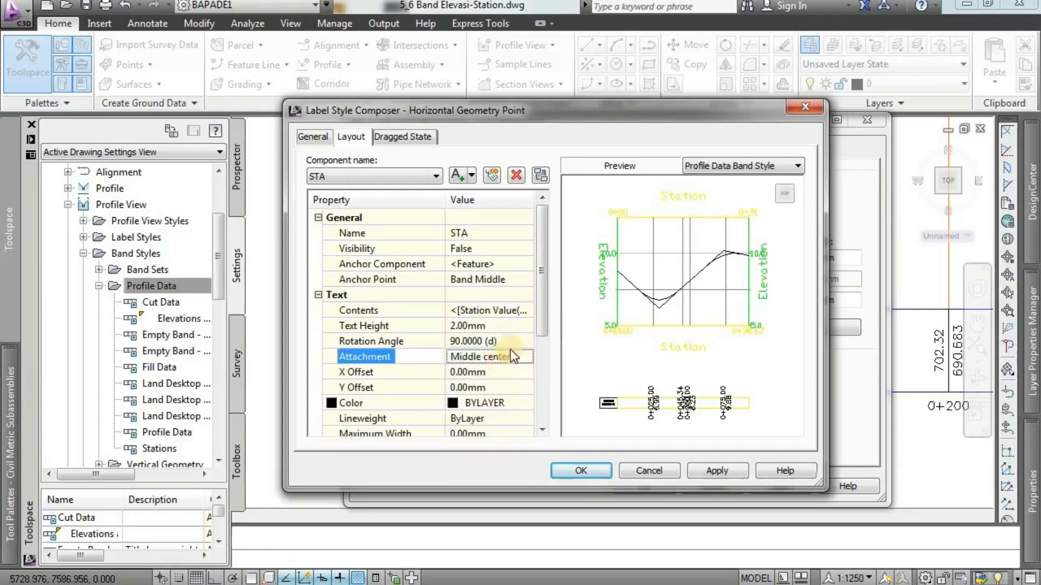
Rename the Profile1 Elevation component to ELEV RENCANA, keeping its visibility set to True.
{"action": "left_click", "coordinate": [405, 175]}
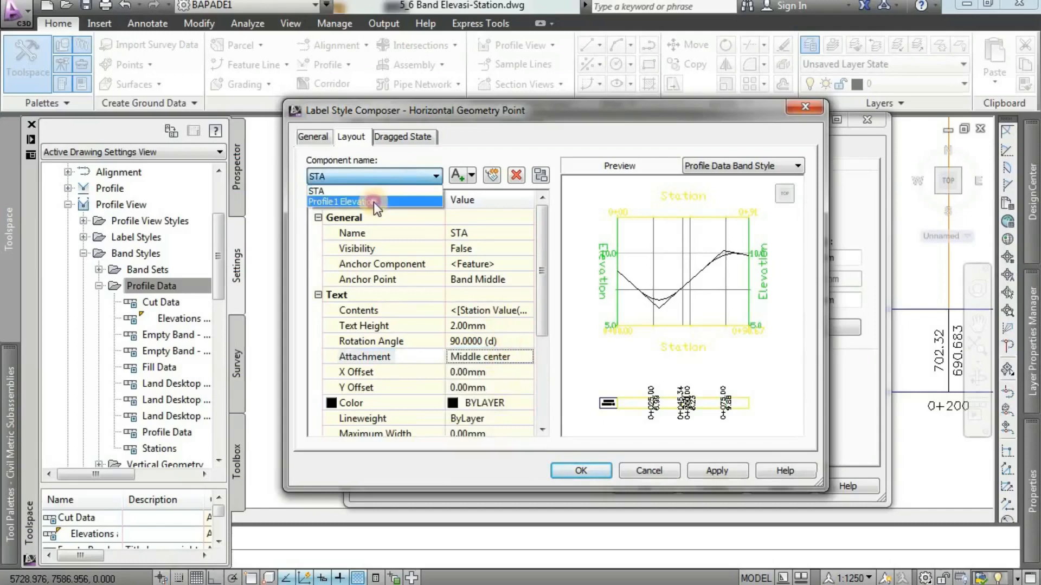
{"action": "left_click", "coordinate": [373, 203]}
{"action": "left_click", "coordinate": [483, 234]}
{"action": "type", "text": "ELE"}
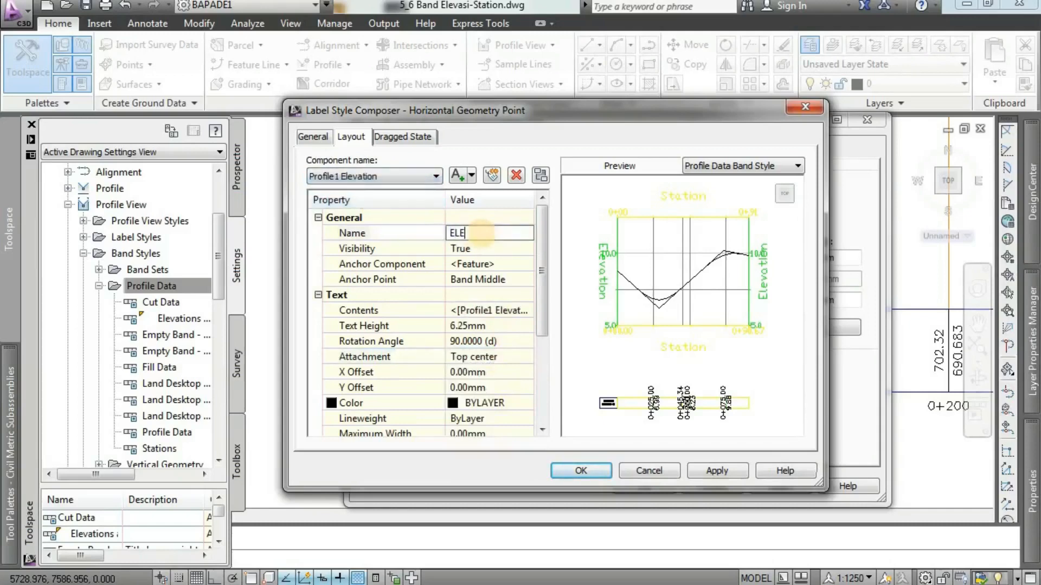
{"action": "type", "text": "V RENCANA"}
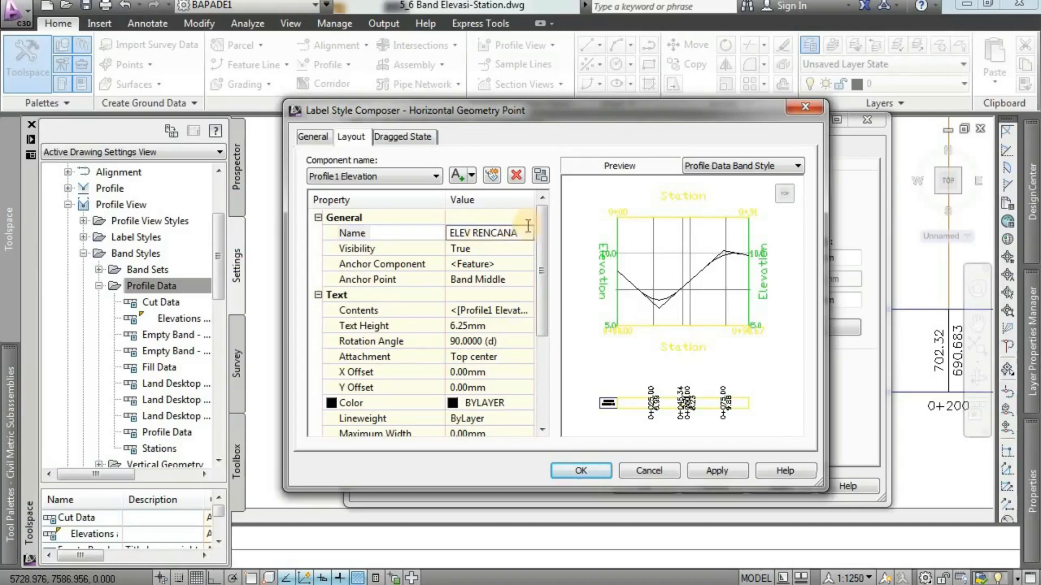
{"action": "left_click", "coordinate": [501, 249]}
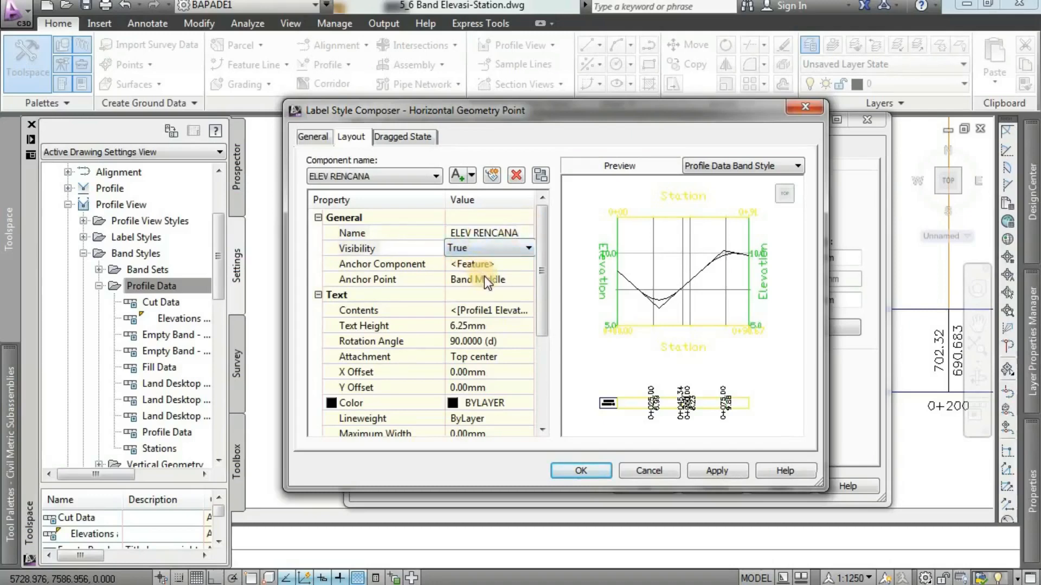
Set the ELEV RENCANA component's text height to 2 mm and its attachment to Middle center.
{"action": "left_click", "coordinate": [473, 325]}
{"action": "type", "text": "2"}
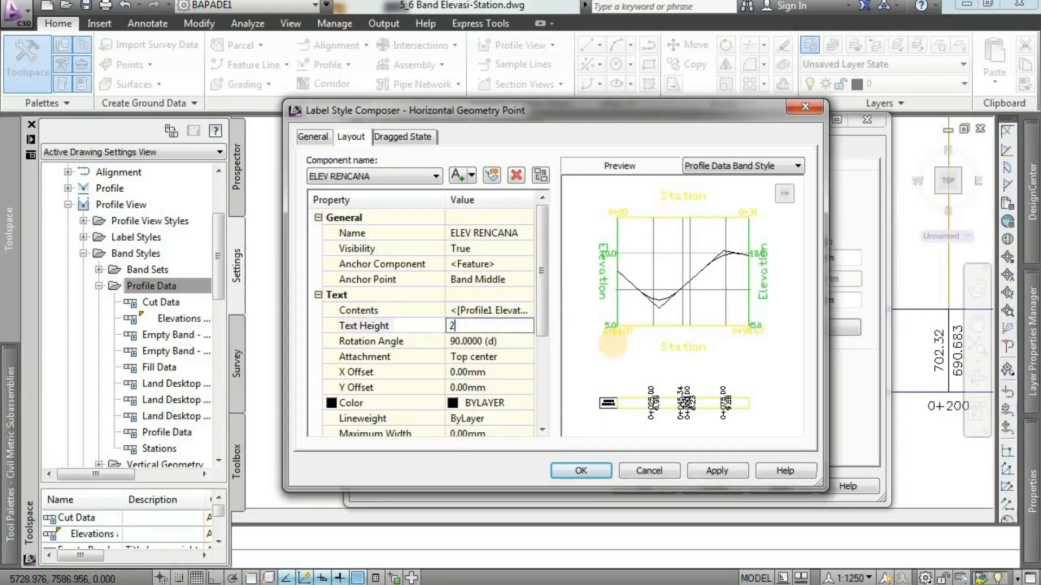
{"action": "left_click", "coordinate": [498, 342]}
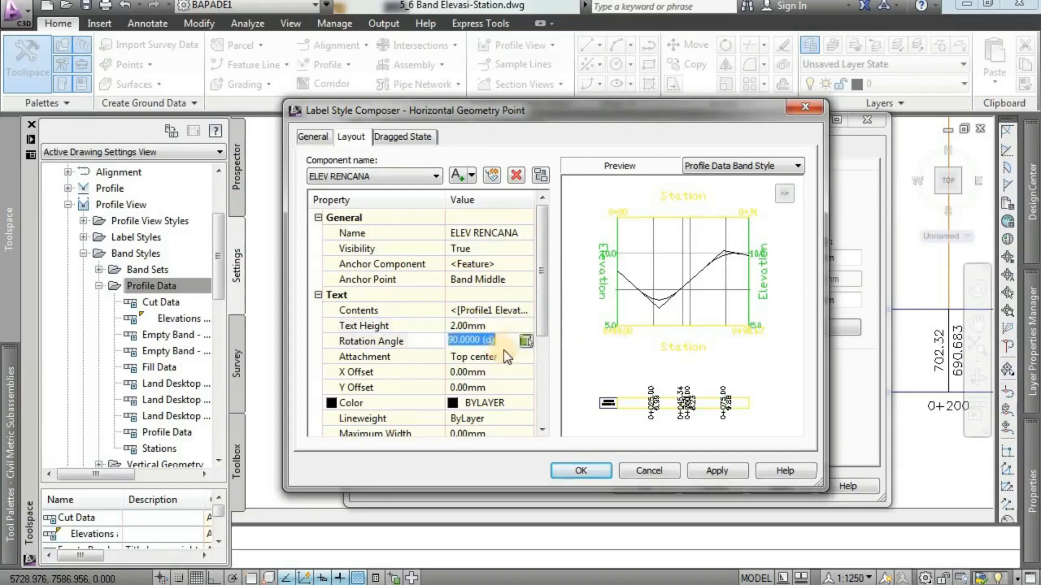
{"action": "left_click", "coordinate": [490, 357]}
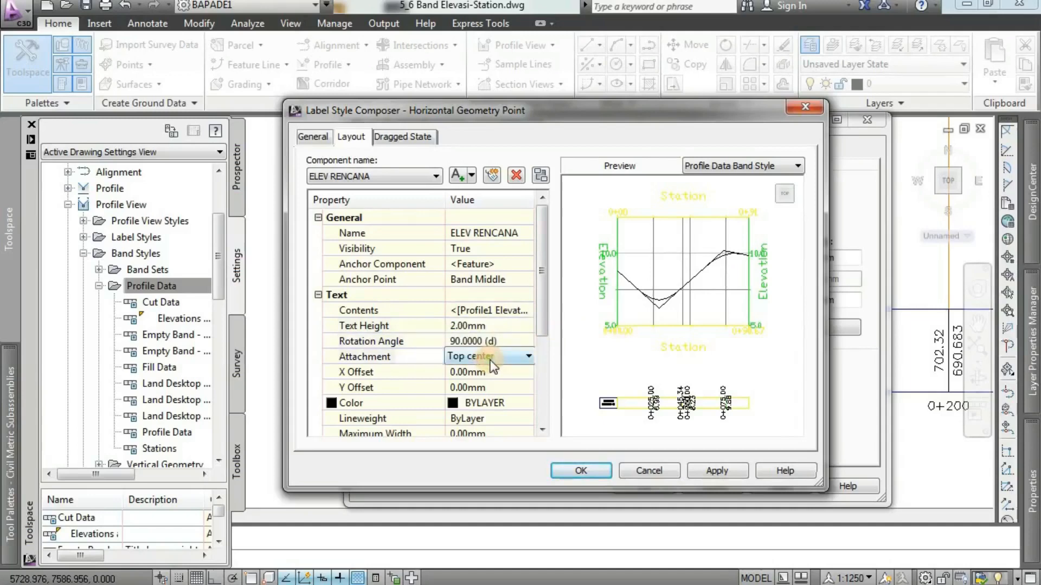
{"action": "left_click", "coordinate": [490, 356]}
{"action": "left_click", "coordinate": [492, 425]}
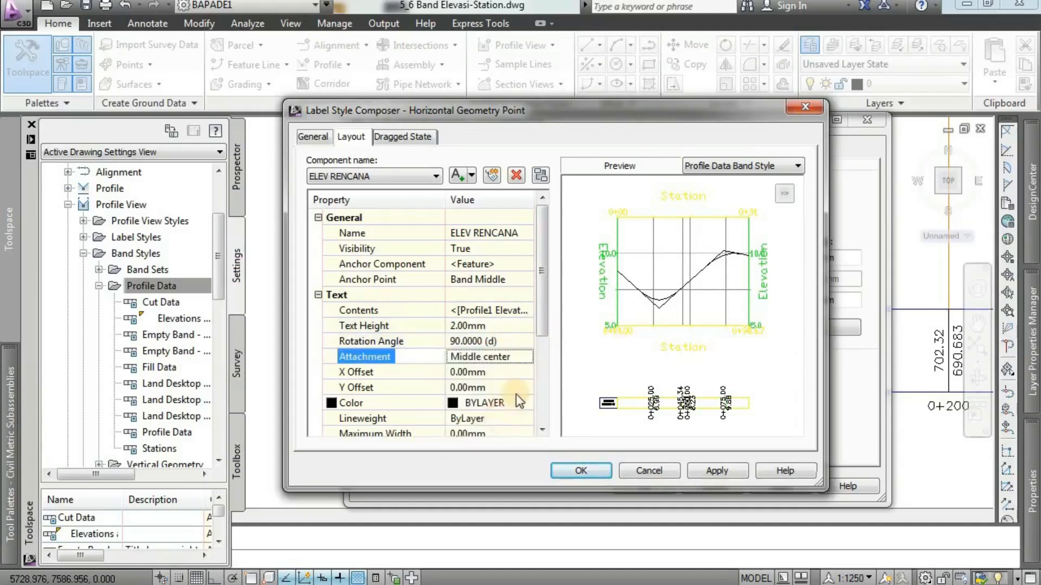
Add a new text component to the Horizontal Geometry Point label and name it ELEV EXISTING.
{"action": "left_click", "coordinate": [471, 176]}
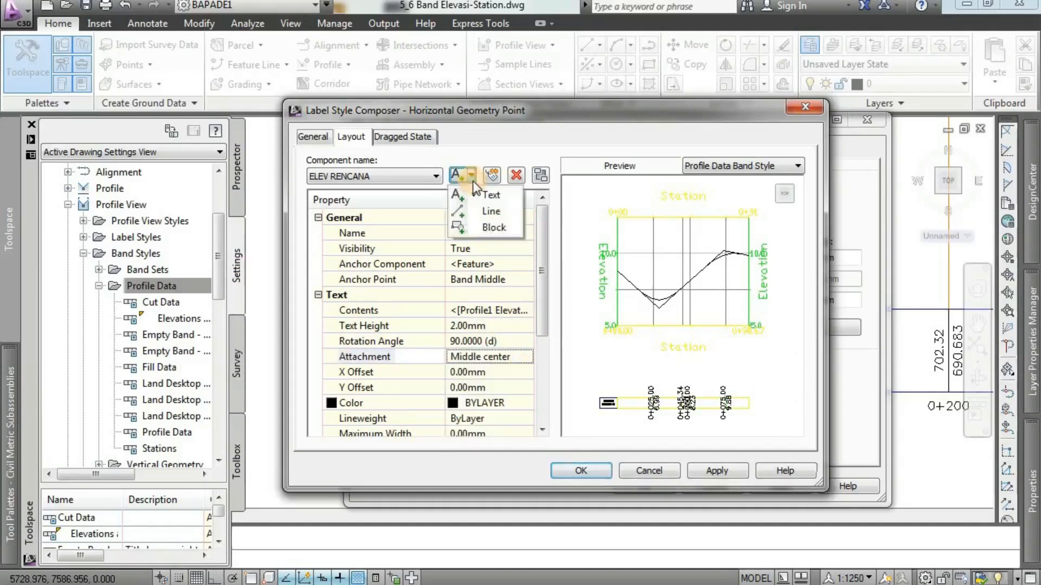
{"action": "left_click", "coordinate": [483, 195]}
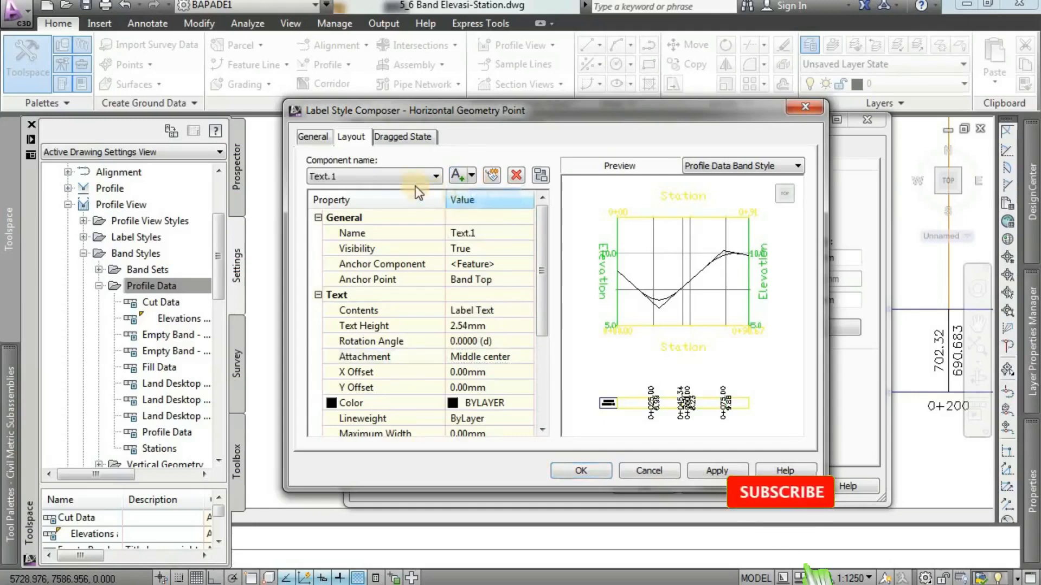
{"action": "left_click", "coordinate": [480, 235]}
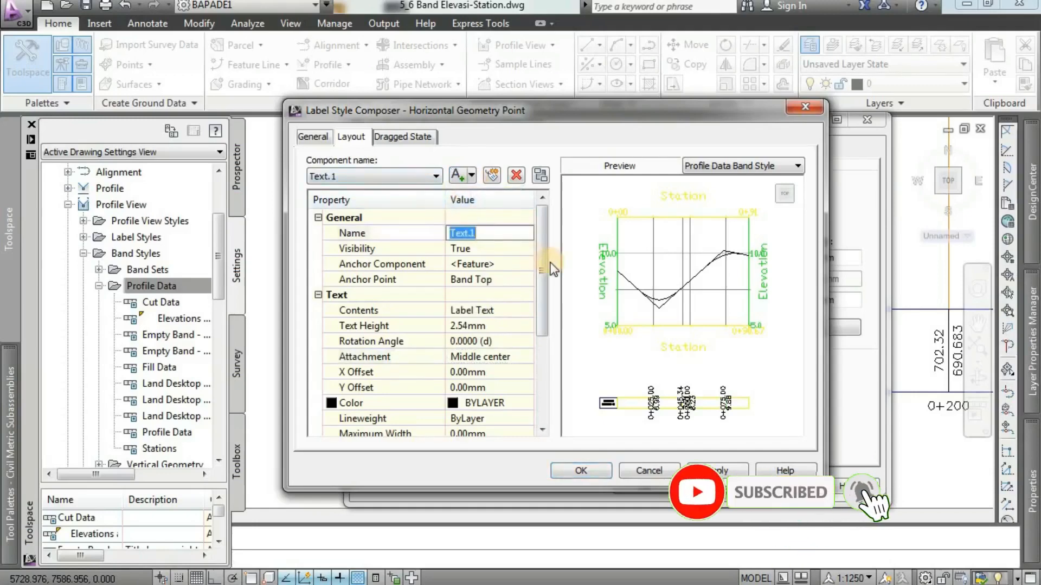
{"action": "type", "text": "ELEV"}
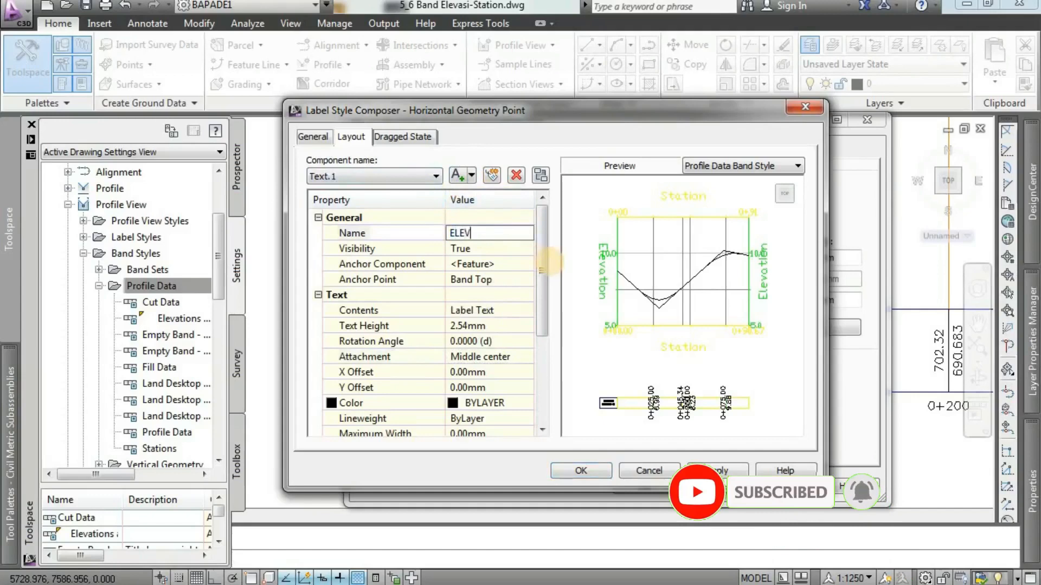
{"action": "type", "text": " EXIS"}
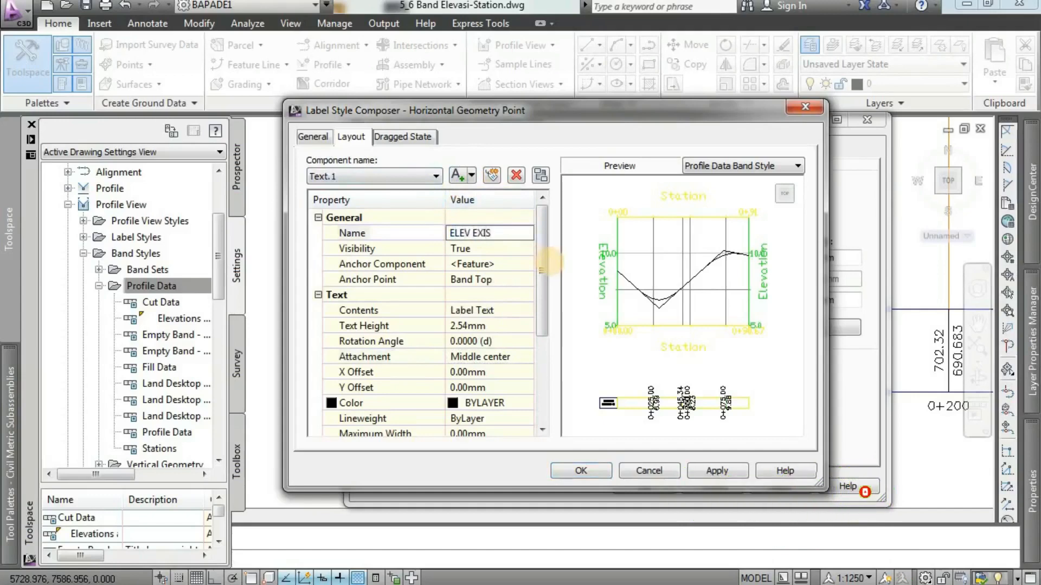
{"action": "type", "text": "TING"}
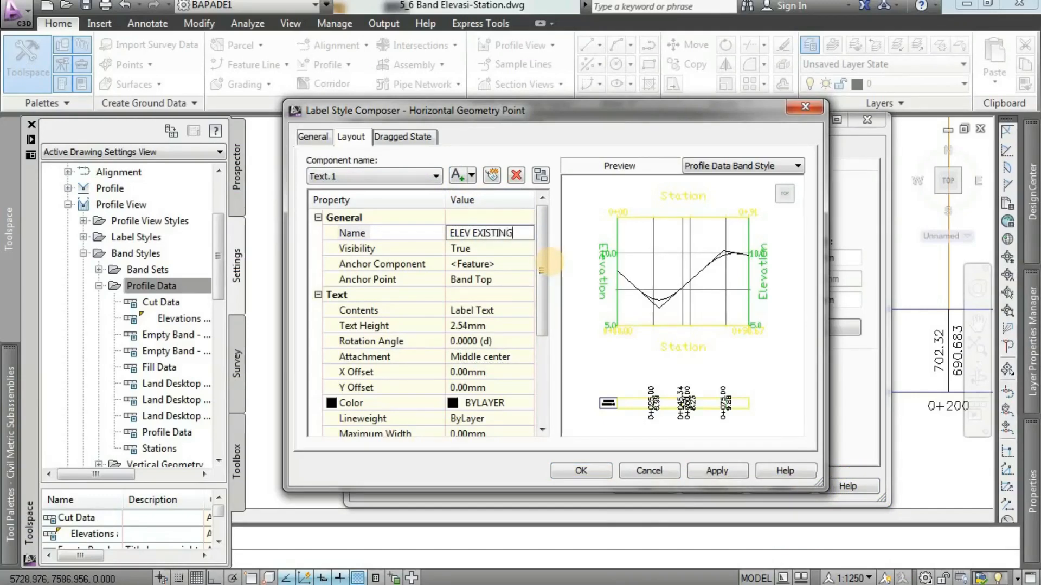
Set the ELEV EXISTING component's visibility to False and its anchor point to Band Middle.
{"action": "left_click", "coordinate": [483, 249]}
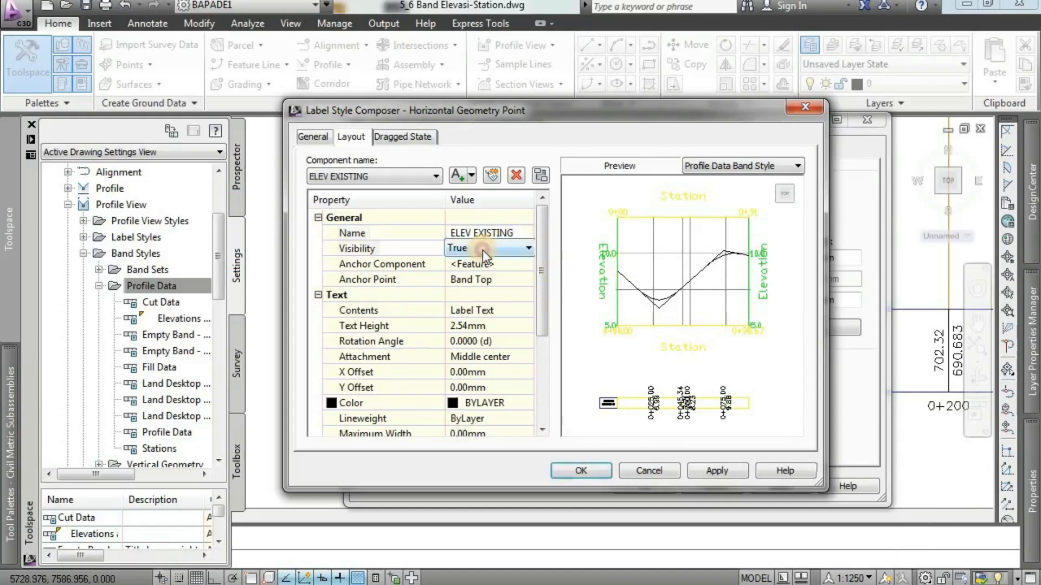
{"action": "left_click", "coordinate": [482, 249]}
{"action": "left_click", "coordinate": [494, 264]}
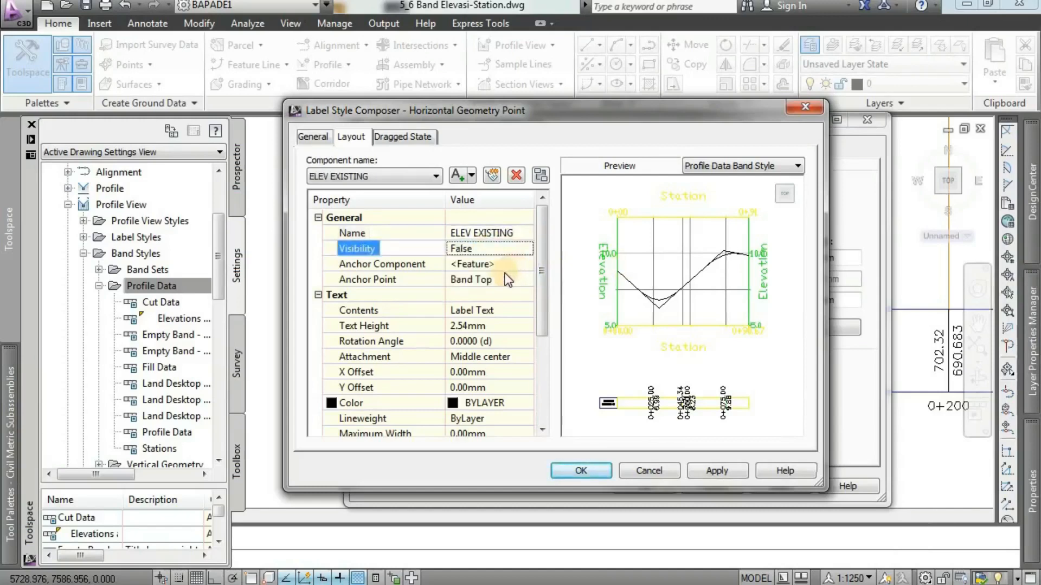
{"action": "left_click", "coordinate": [498, 280]}
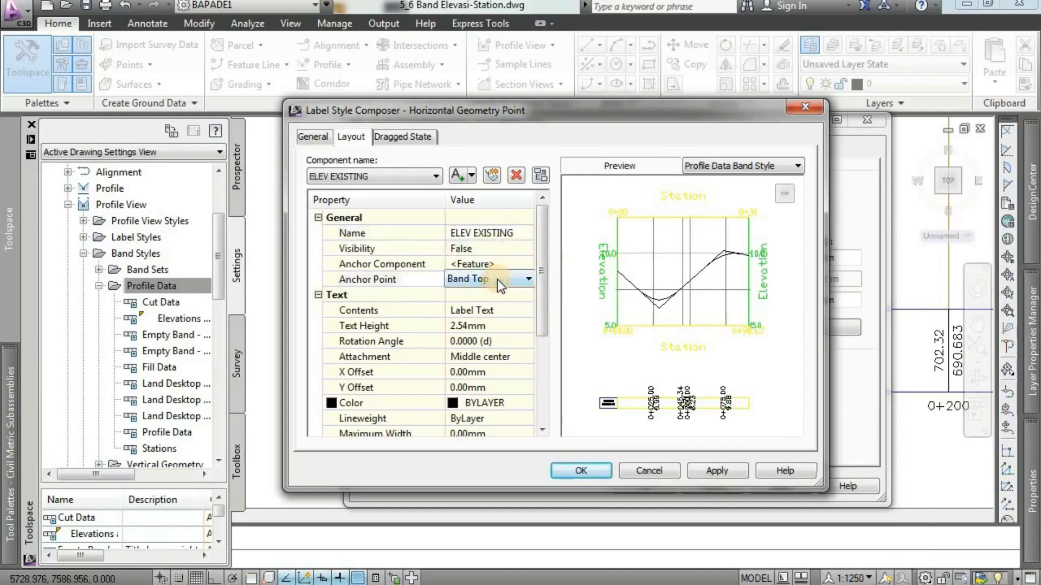
{"action": "left_click", "coordinate": [498, 280]}
{"action": "left_click", "coordinate": [493, 304]}
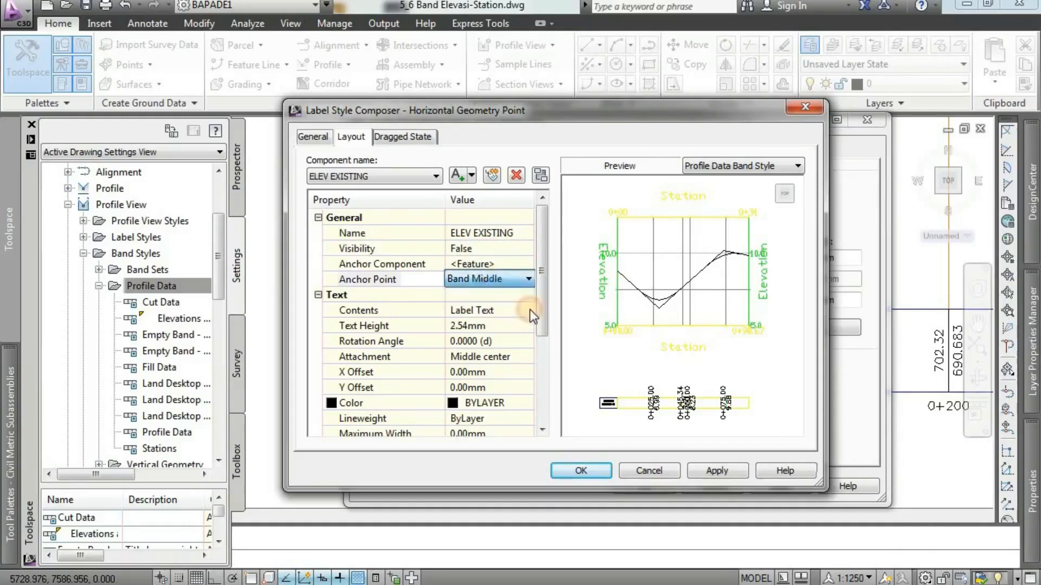
Format the ELEV EXISTING text with a 2 mm height, a 90-degree rotation angle and Middle center attachment.
{"action": "left_click", "coordinate": [489, 326]}
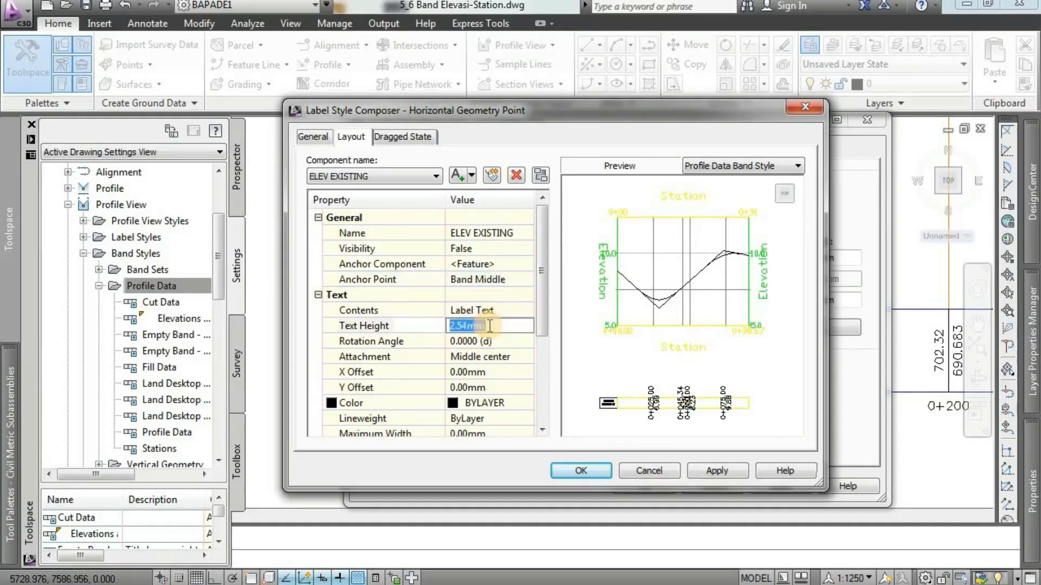
{"action": "type", "text": "2"}
{"action": "left_click", "coordinate": [487, 341]}
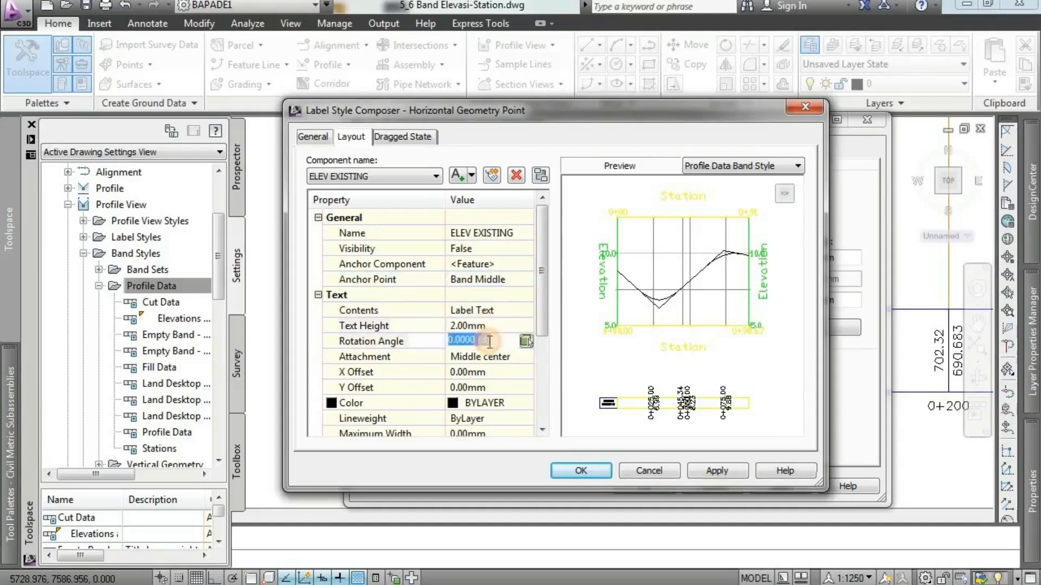
{"action": "type", "text": "90"}
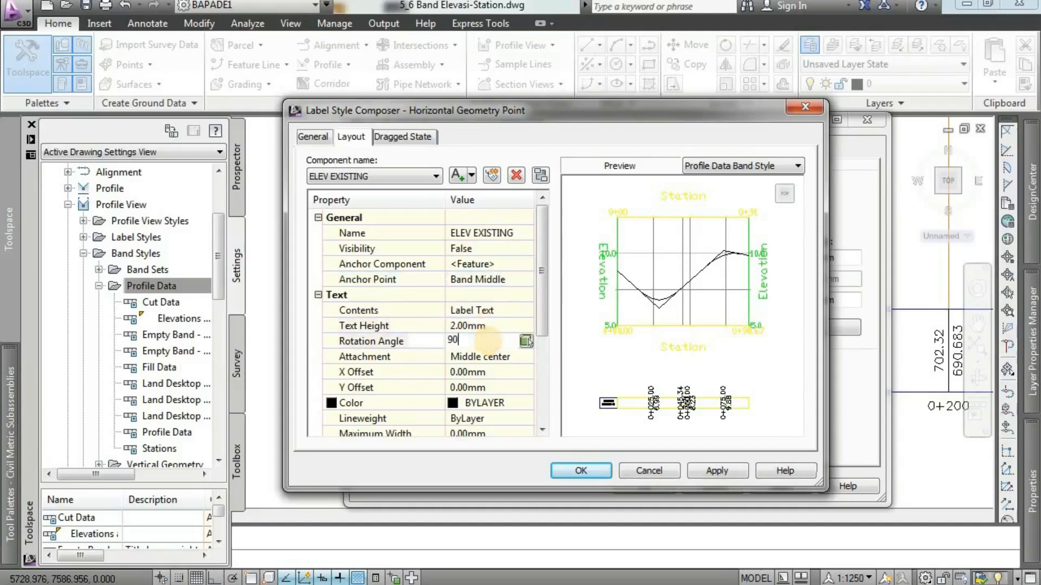
{"action": "left_click", "coordinate": [501, 358]}
{"action": "left_click", "coordinate": [500, 358]}
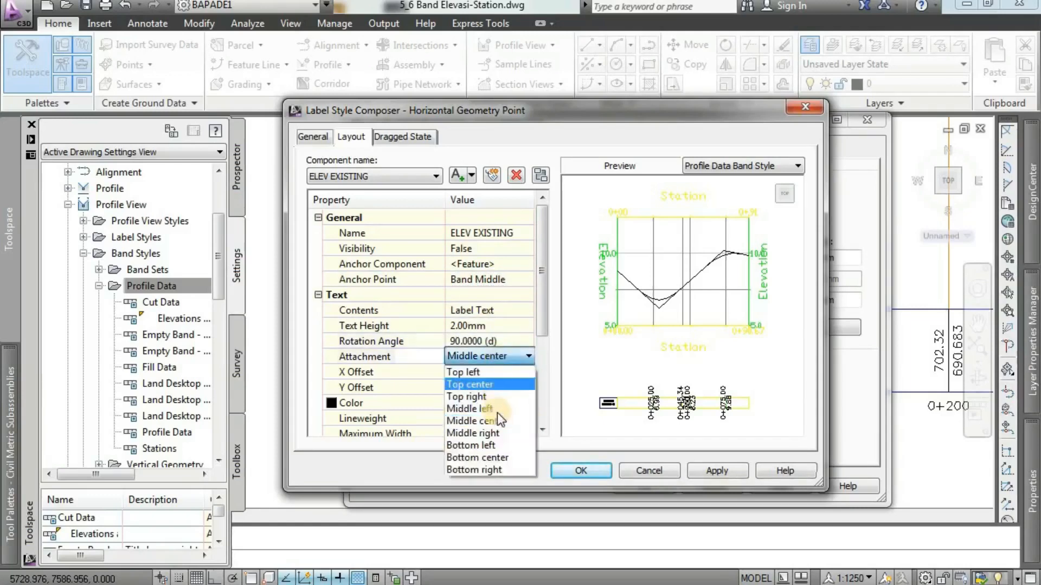
{"action": "left_click", "coordinate": [497, 422]}
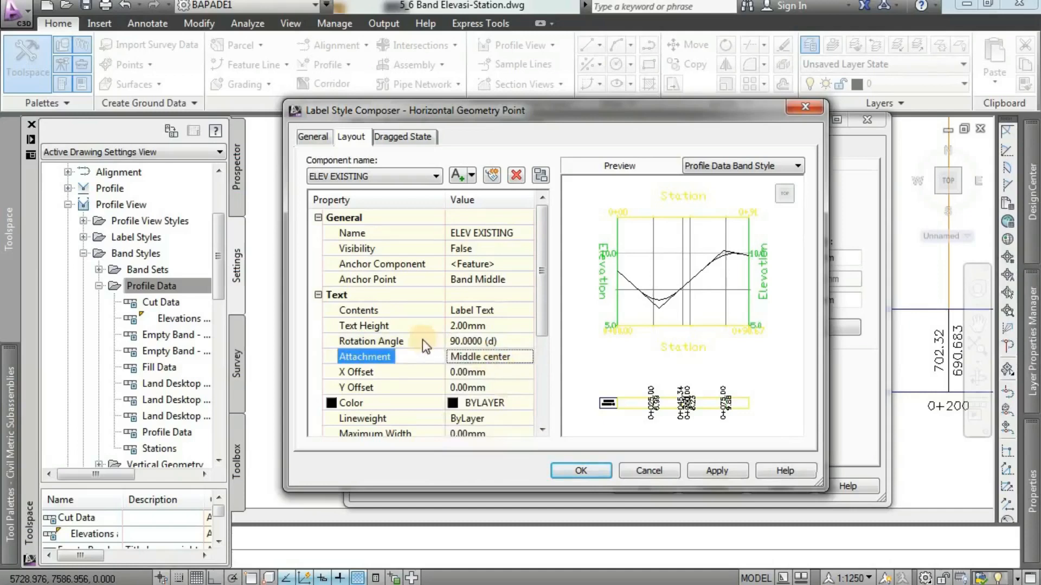
Replace the ELEV EXISTING component's contents with the Profile2 Elevation property and accept the Horizontal Geometry Point label.
{"action": "left_click", "coordinate": [464, 313]}
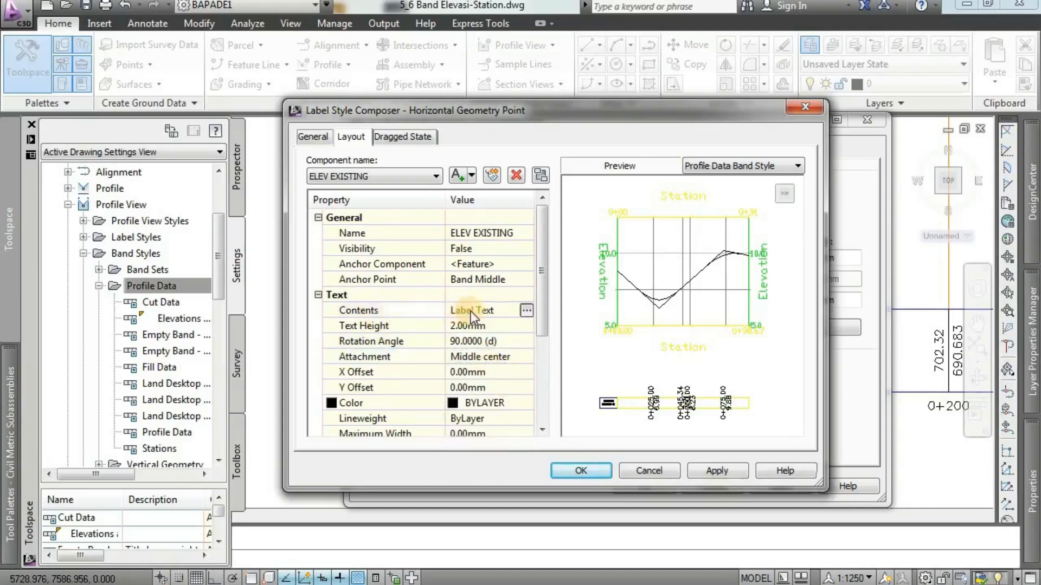
{"action": "left_click", "coordinate": [526, 311]}
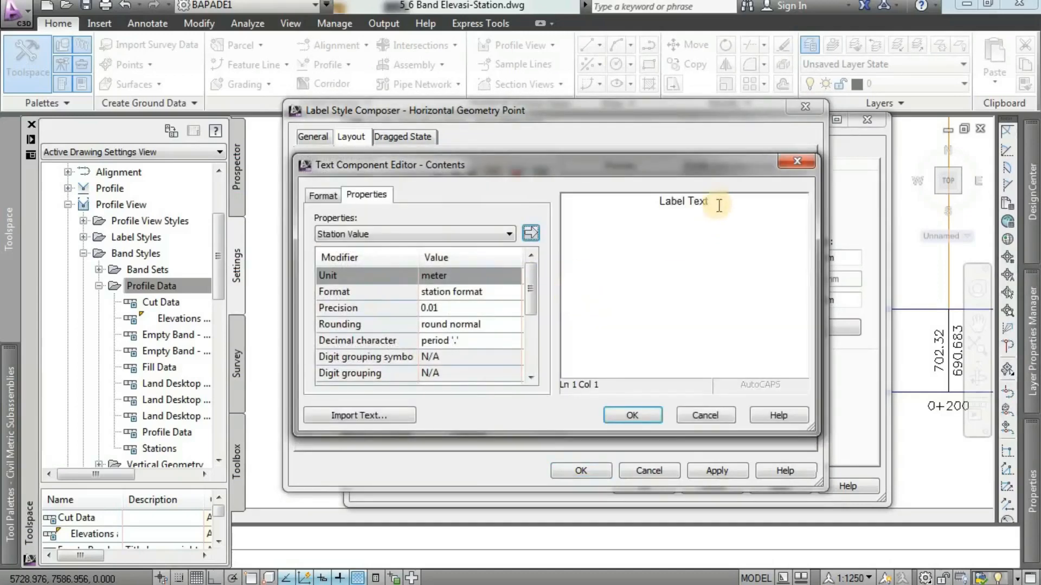
{"action": "left_click_drag", "start_coordinate": [632, 200], "coordinate": [600, 309]}
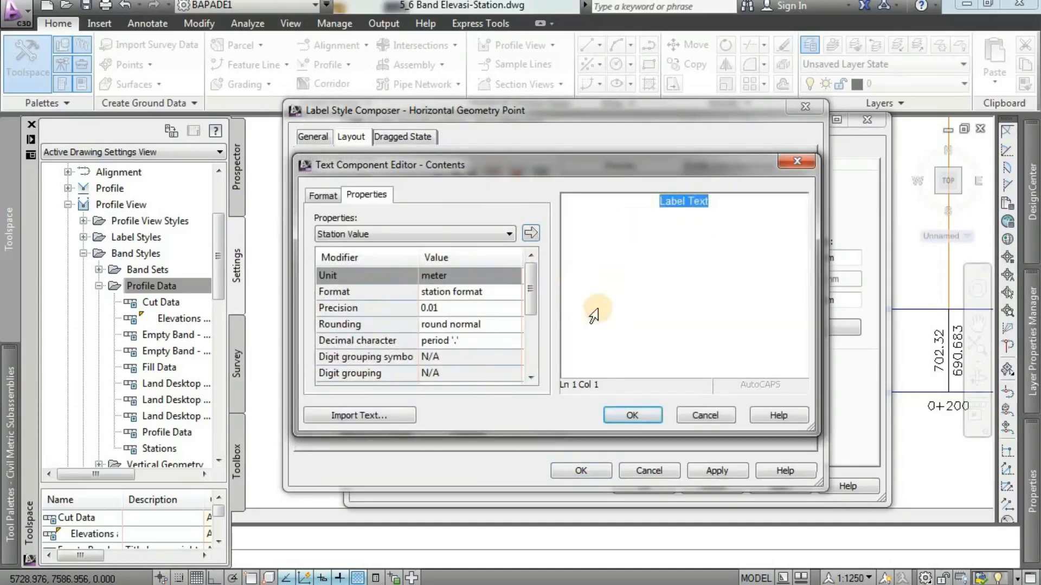
{"action": "left_click", "coordinate": [425, 235]}
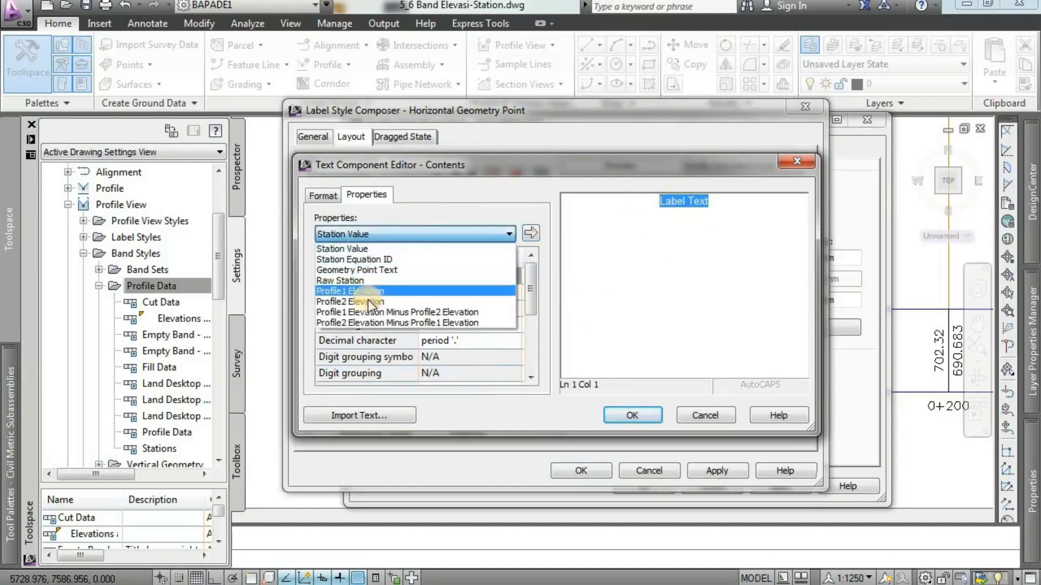
{"action": "left_click", "coordinate": [367, 302]}
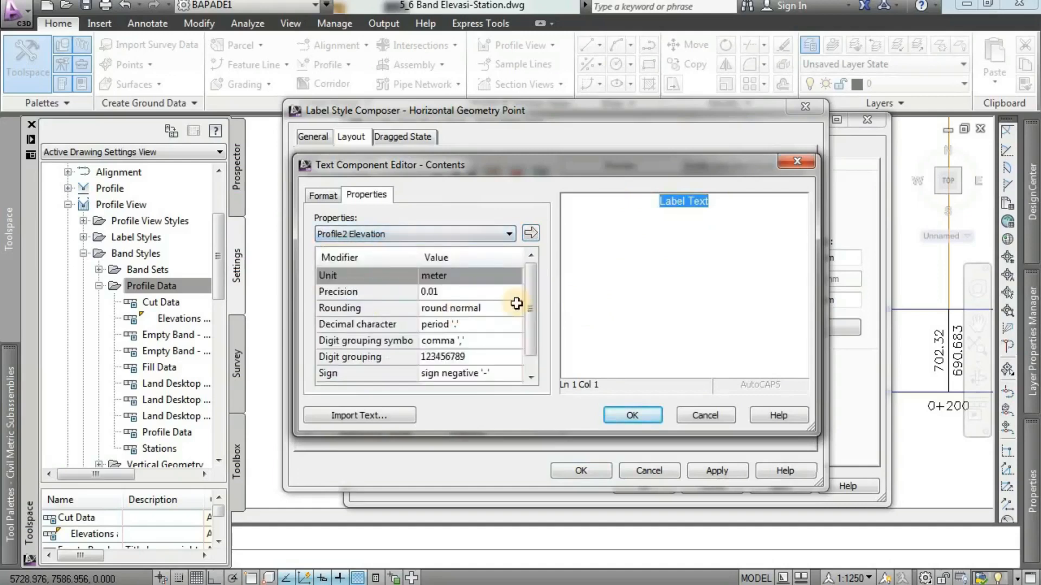
{"action": "left_click", "coordinate": [531, 233]}
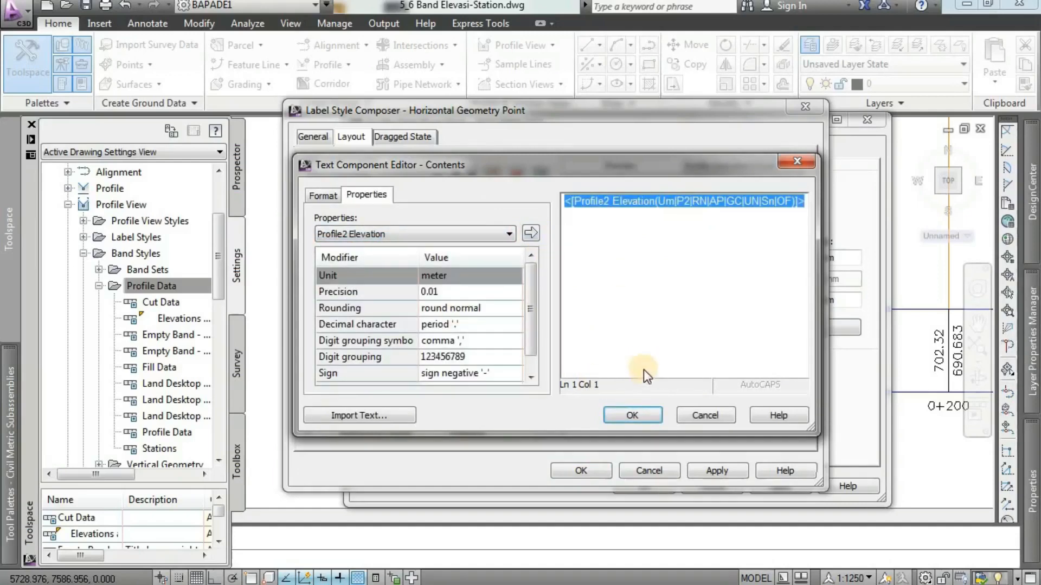
{"action": "left_click", "coordinate": [633, 415]}
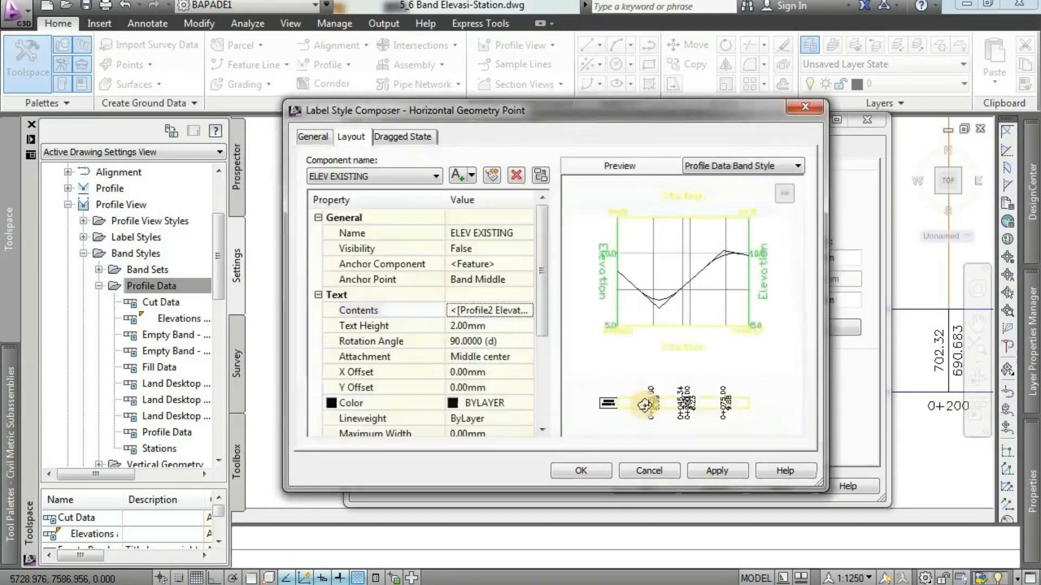
{"action": "left_click", "coordinate": [428, 174]}
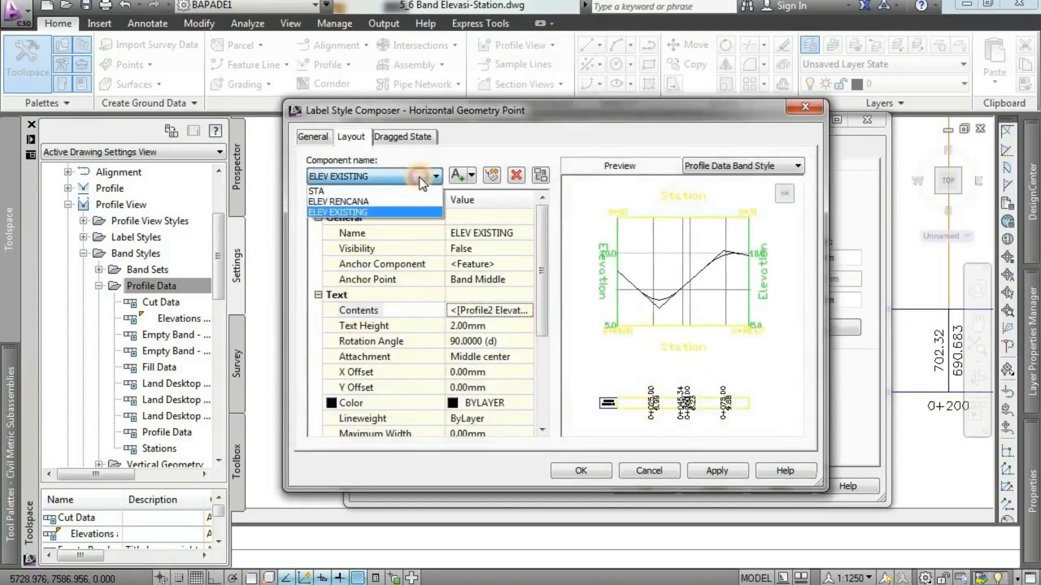
{"action": "left_click", "coordinate": [419, 177]}
{"action": "left_click", "coordinate": [732, 471]}
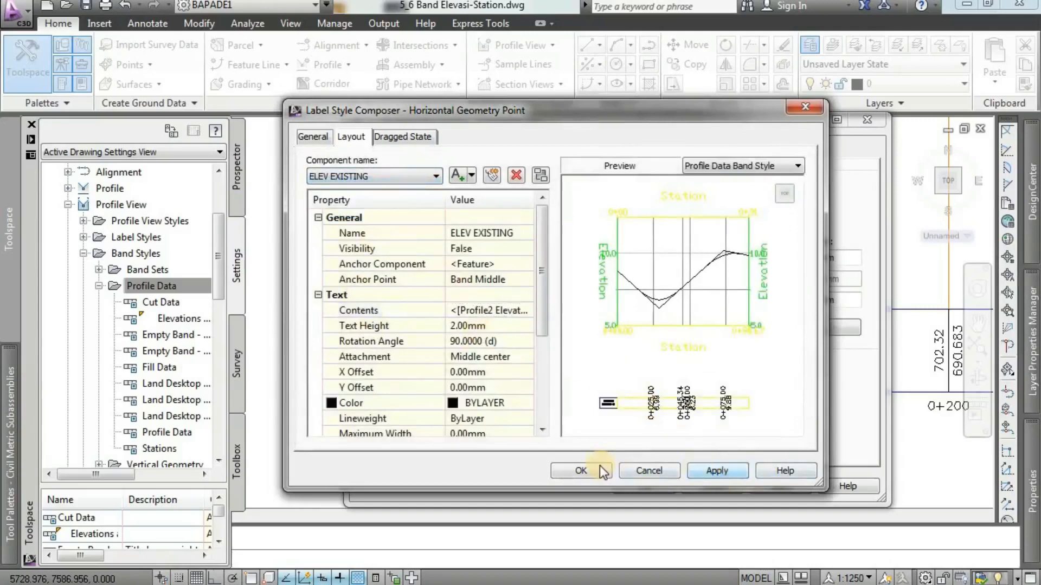
{"action": "left_click", "coordinate": [599, 467]}
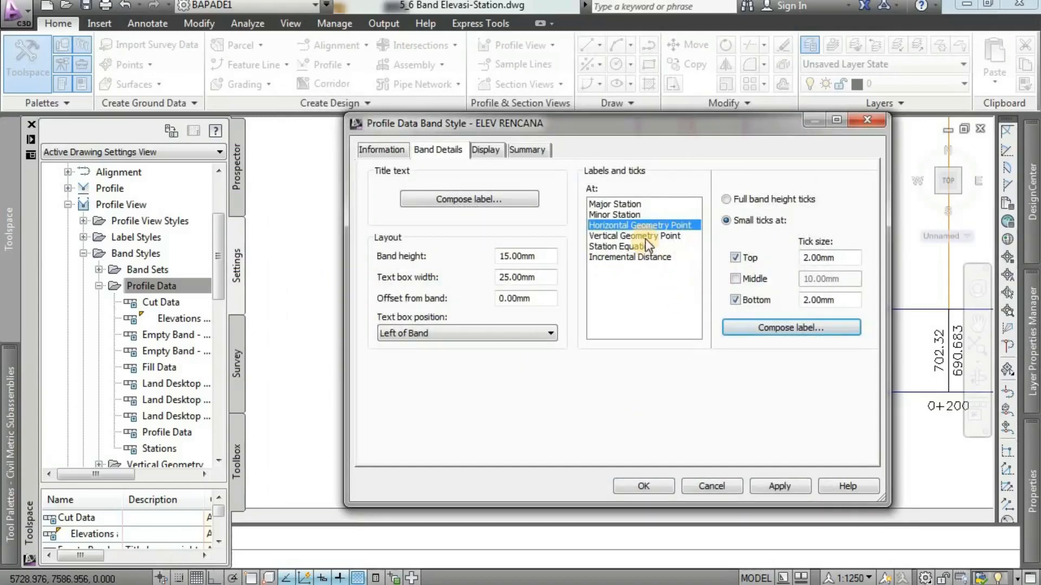
Set the top and bottom small tick sizes at Vertical Geometry Point to 2 mm.
{"action": "left_click", "coordinate": [644, 237]}
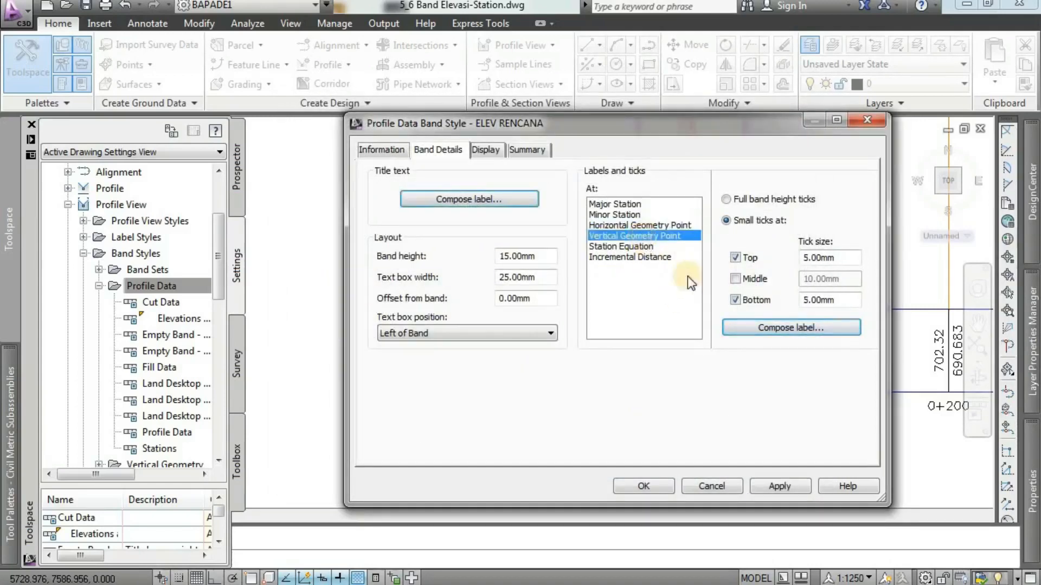
{"action": "left_click_drag", "start_coordinate": [842, 261], "coordinate": [792, 267]}
{"action": "type", "text": "2"}
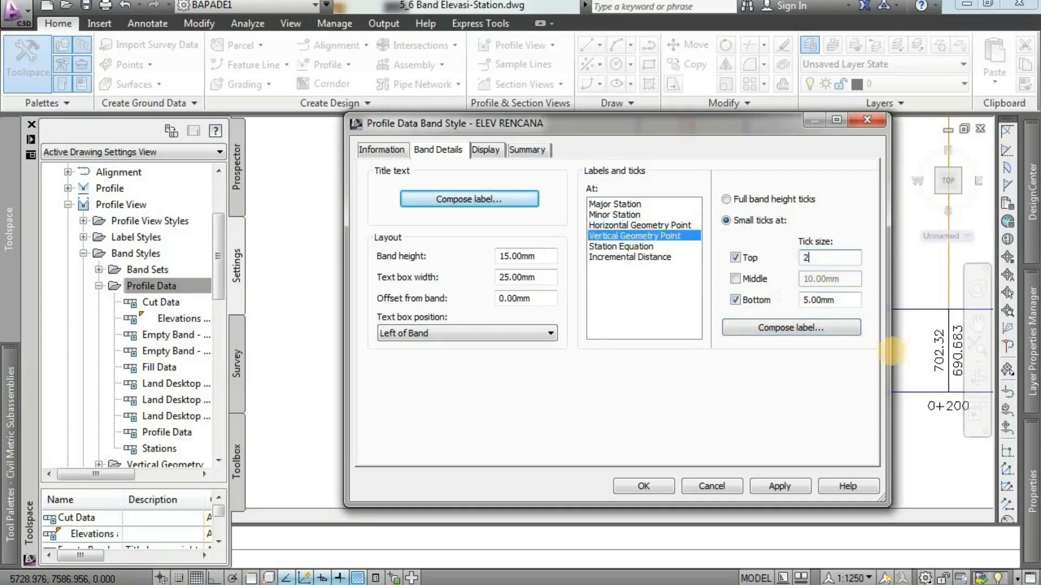
{"action": "left_click_drag", "start_coordinate": [846, 299], "coordinate": [743, 308]}
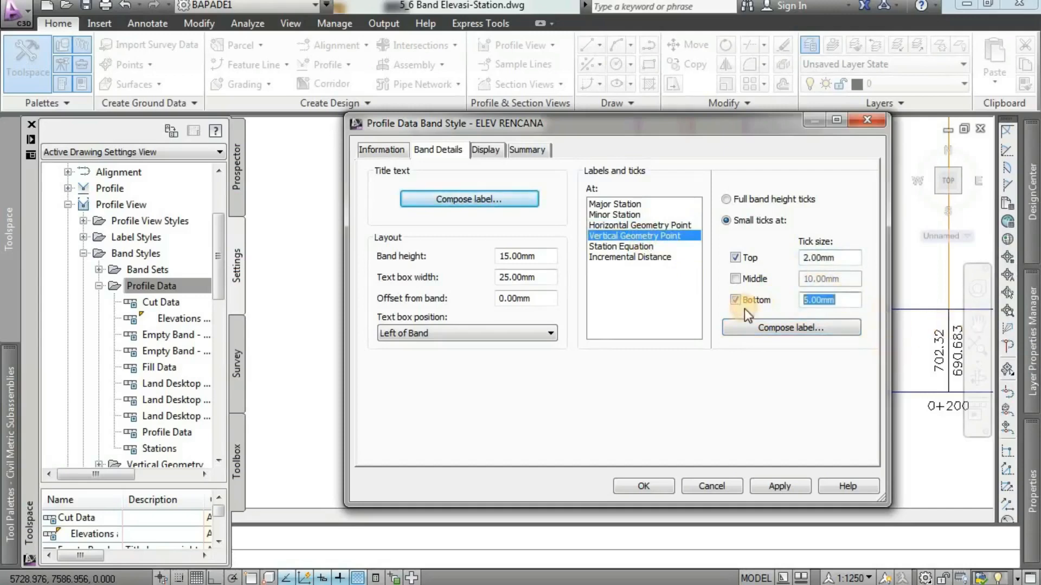
{"action": "type", "text": "2"}
Start composing the Vertical Geometry Point label and set its text style to ARIAL.
{"action": "left_click", "coordinate": [766, 333]}
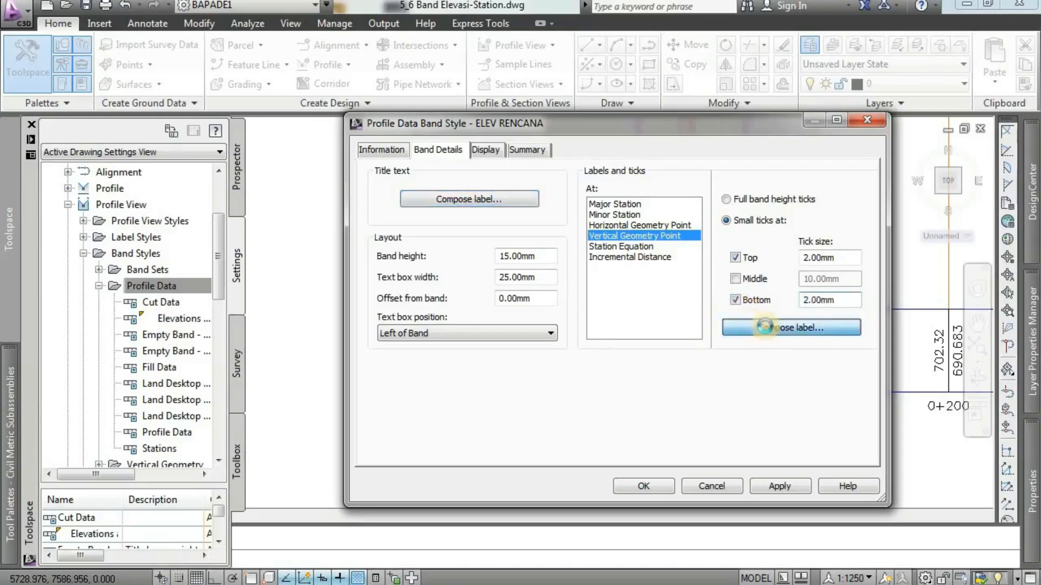
{"action": "left_click", "coordinate": [304, 138]}
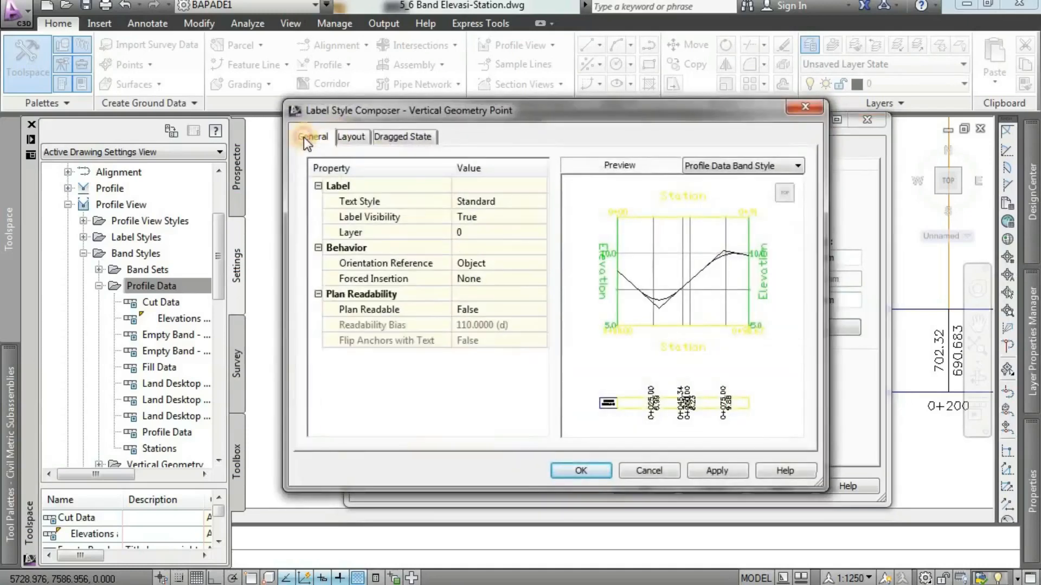
{"action": "left_click", "coordinate": [479, 199]}
{"action": "left_click", "coordinate": [538, 202]}
{"action": "left_click", "coordinate": [433, 270]}
{"action": "left_click", "coordinate": [529, 381]}
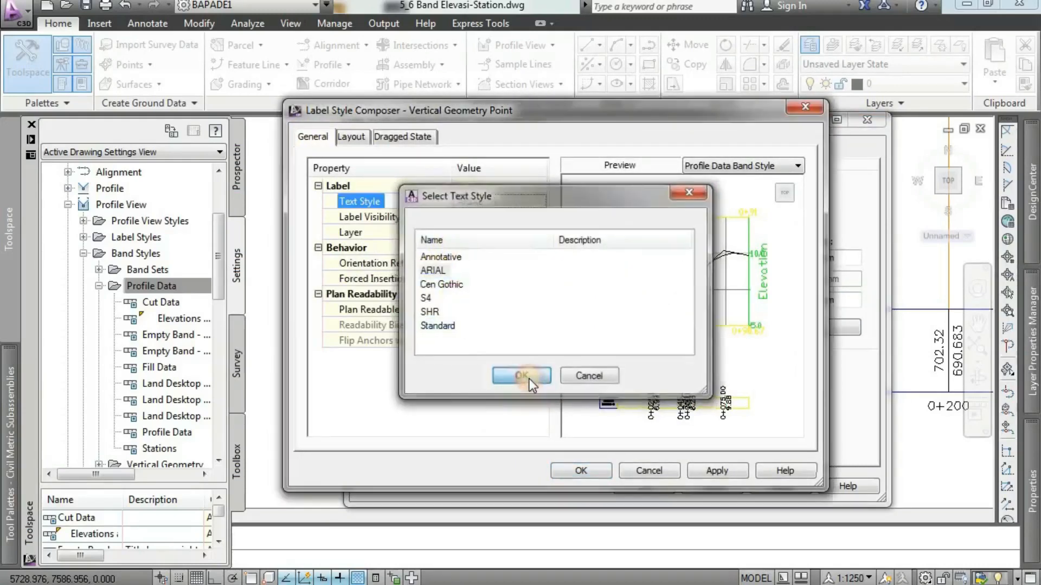
Rename the Station Value component of the Vertical Geometry Point label as STA.
{"action": "left_click", "coordinate": [351, 137]}
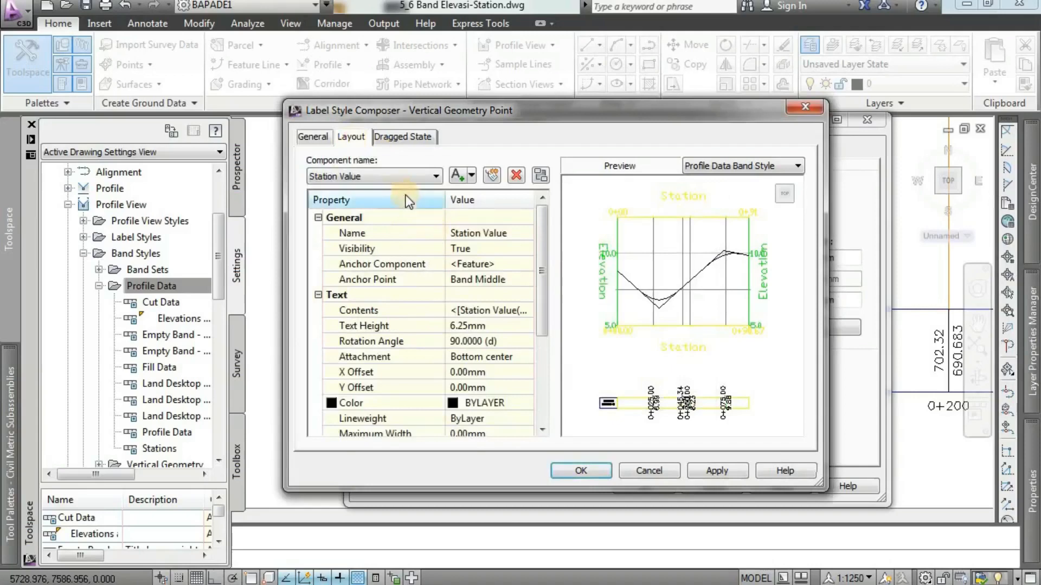
{"action": "left_click", "coordinate": [504, 234]}
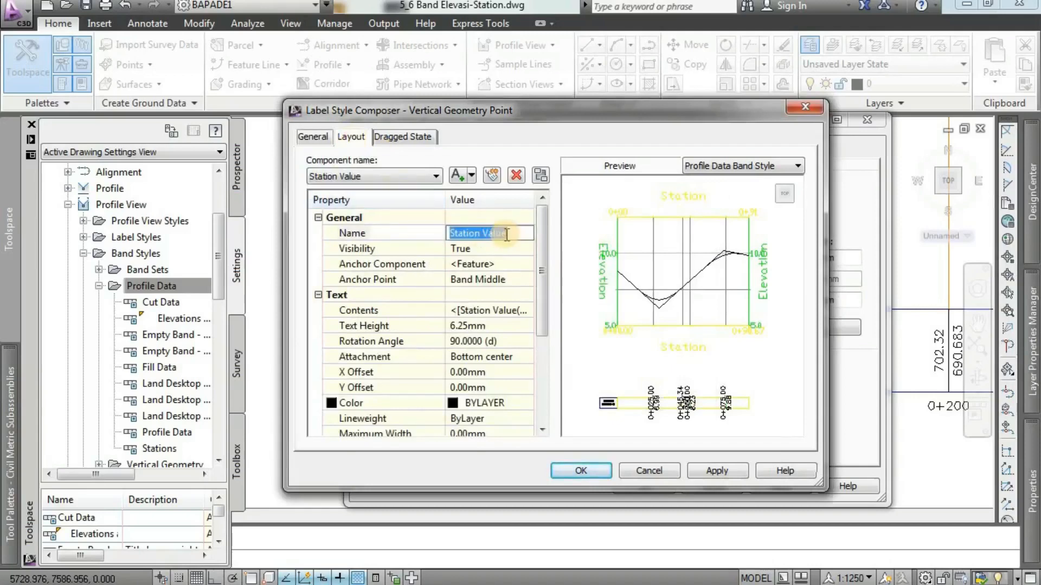
{"action": "type", "text": "STA"}
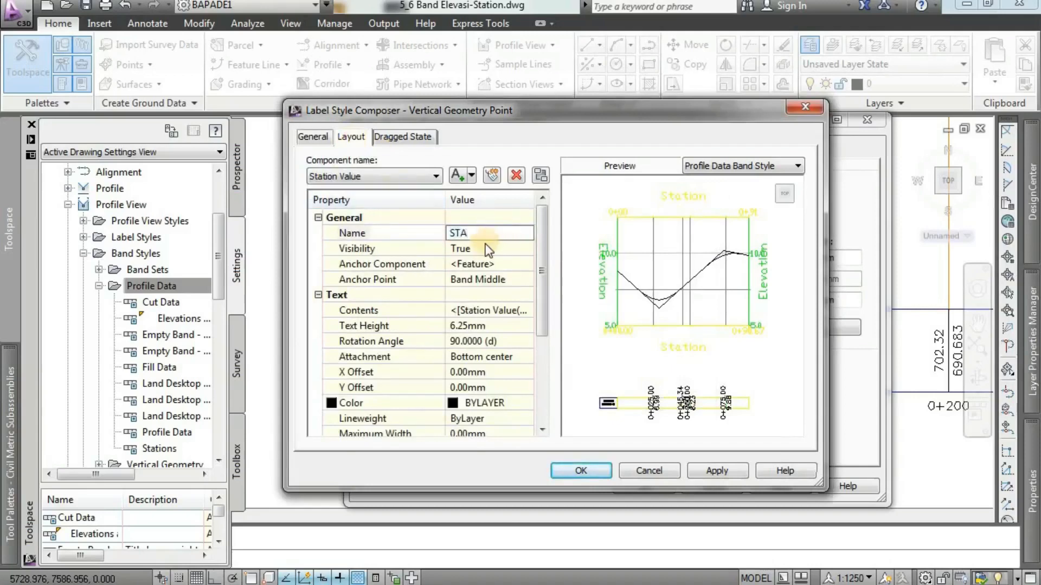
Set the STA component's visibility to False and its anchor point to Band Middle.
{"action": "left_click", "coordinate": [483, 249]}
{"action": "left_click", "coordinate": [480, 266]}
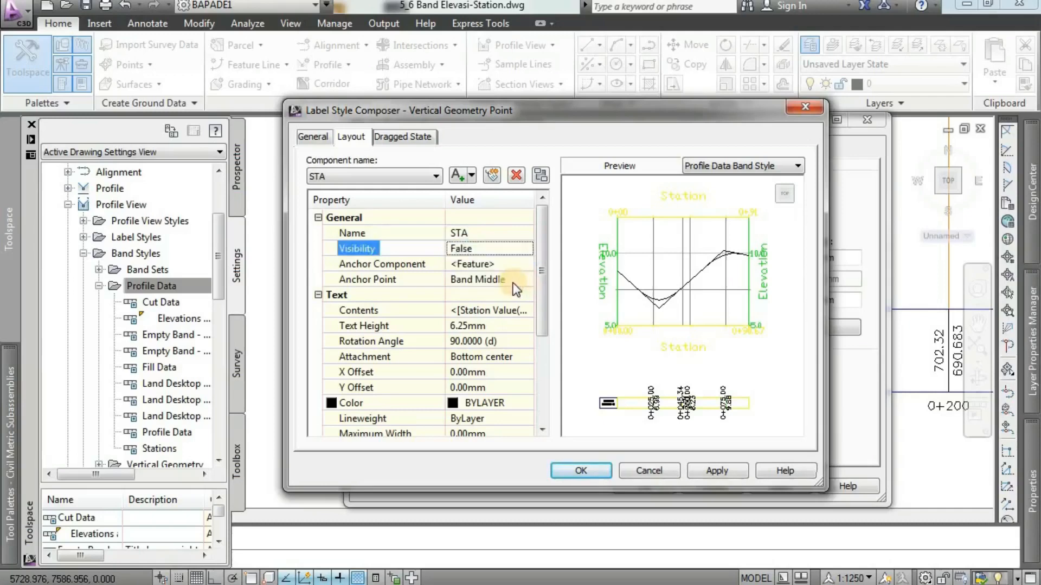
{"action": "left_click", "coordinate": [511, 280]}
{"action": "left_click", "coordinate": [512, 282]}
{"action": "left_click", "coordinate": [477, 309]}
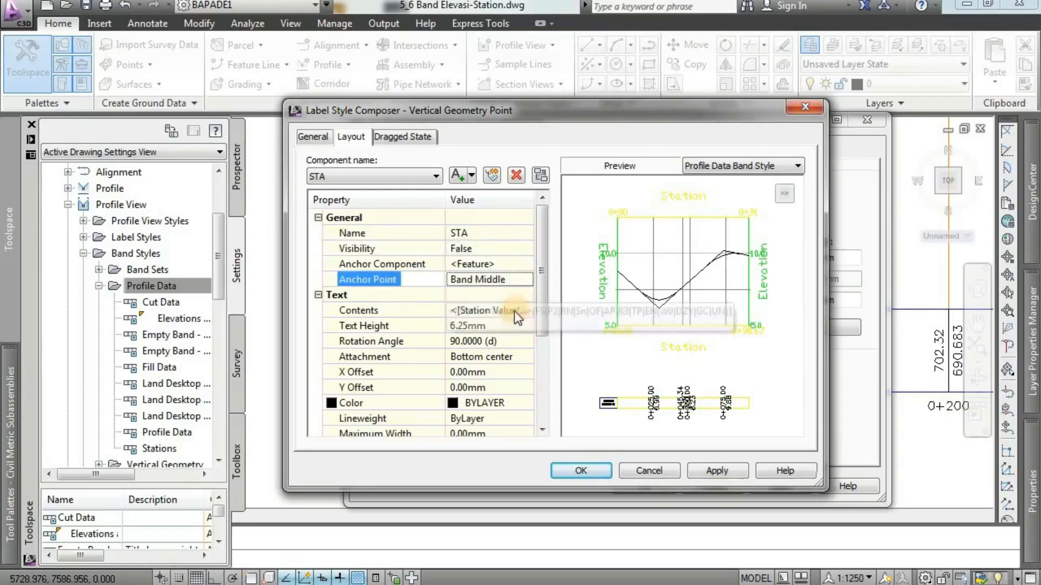
Set the STA component's text height to 2 mm and its attachment to Middle center.
{"action": "left_click", "coordinate": [488, 326]}
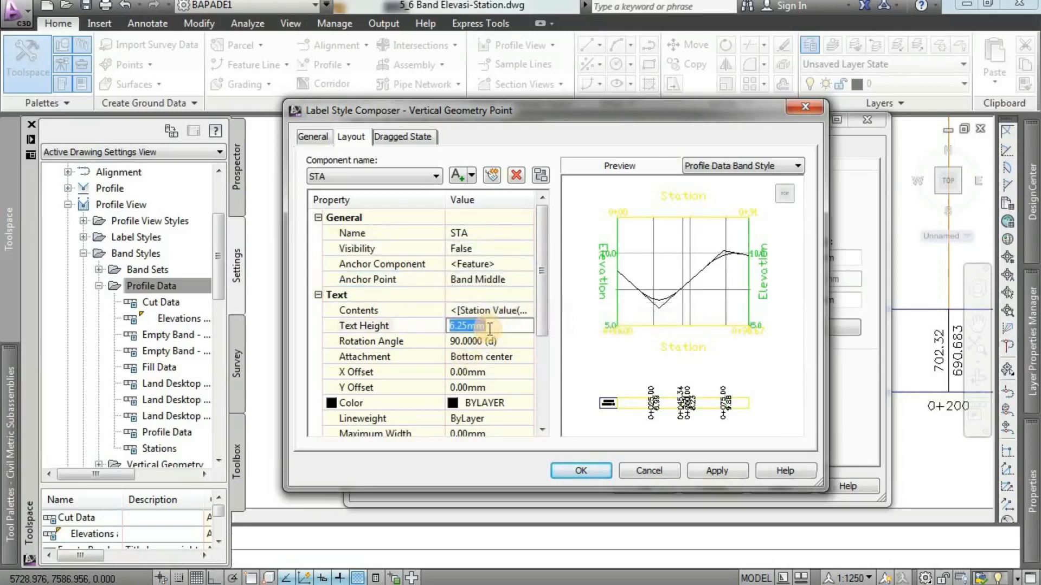
{"action": "type", "text": "2"}
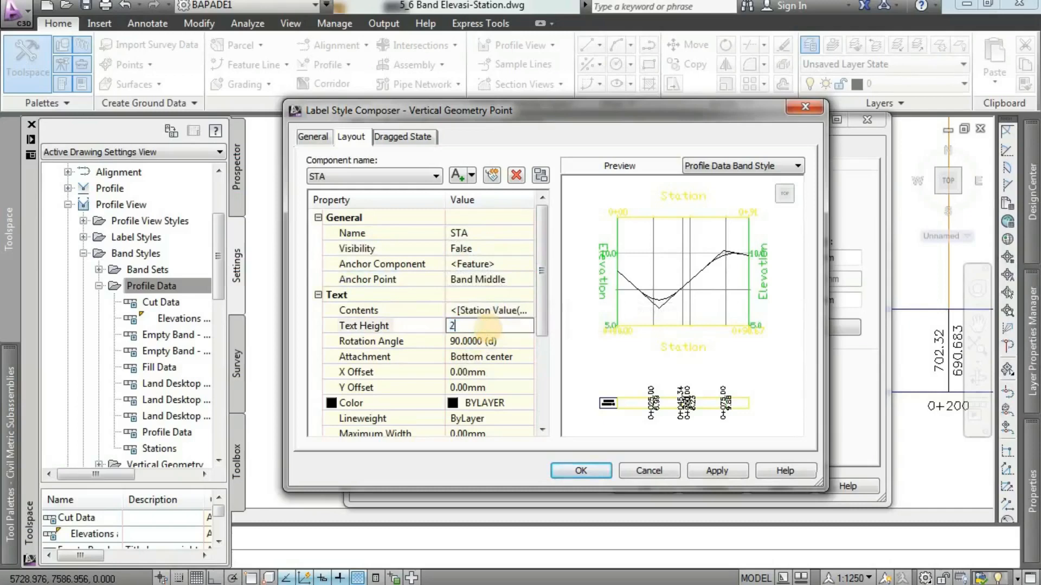
{"action": "left_click", "coordinate": [507, 343]}
{"action": "left_click", "coordinate": [502, 358]}
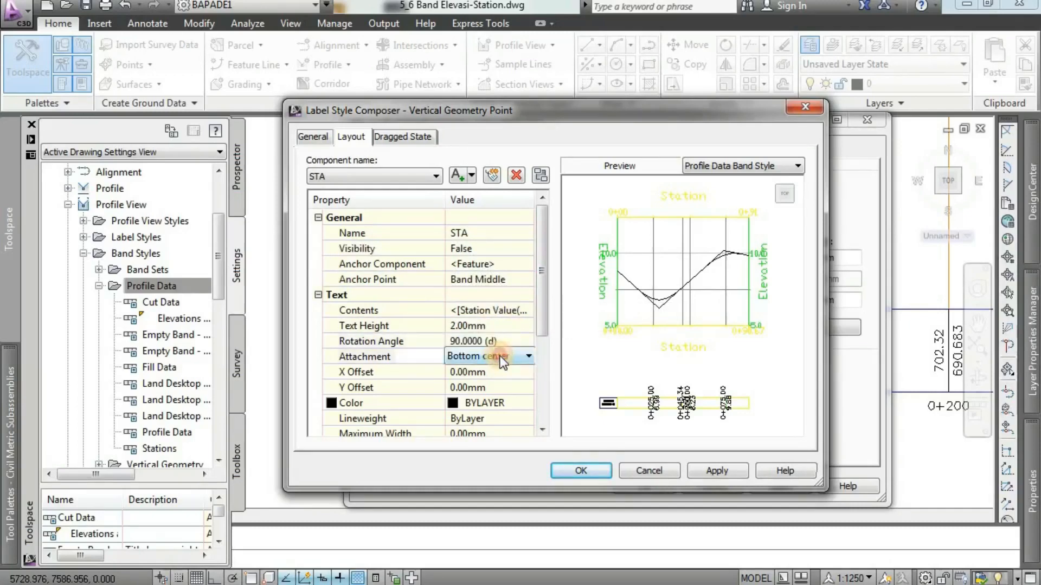
{"action": "left_click", "coordinate": [505, 358]}
{"action": "left_click", "coordinate": [490, 422]}
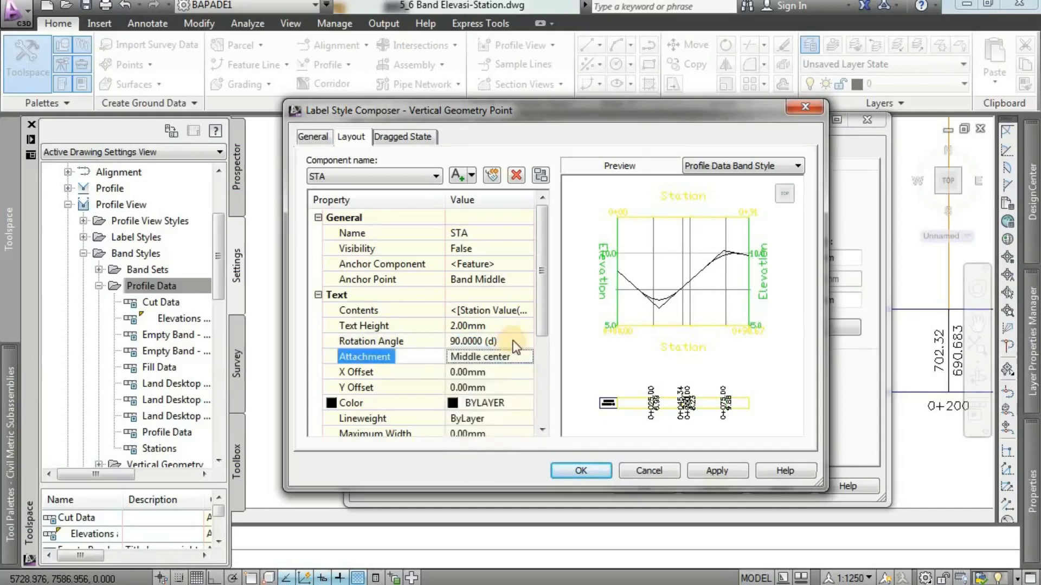
Rename the Profile1 Elevation component of the Vertical Geometry Point label as ELEV RENCANA.
{"action": "left_click", "coordinate": [418, 177]}
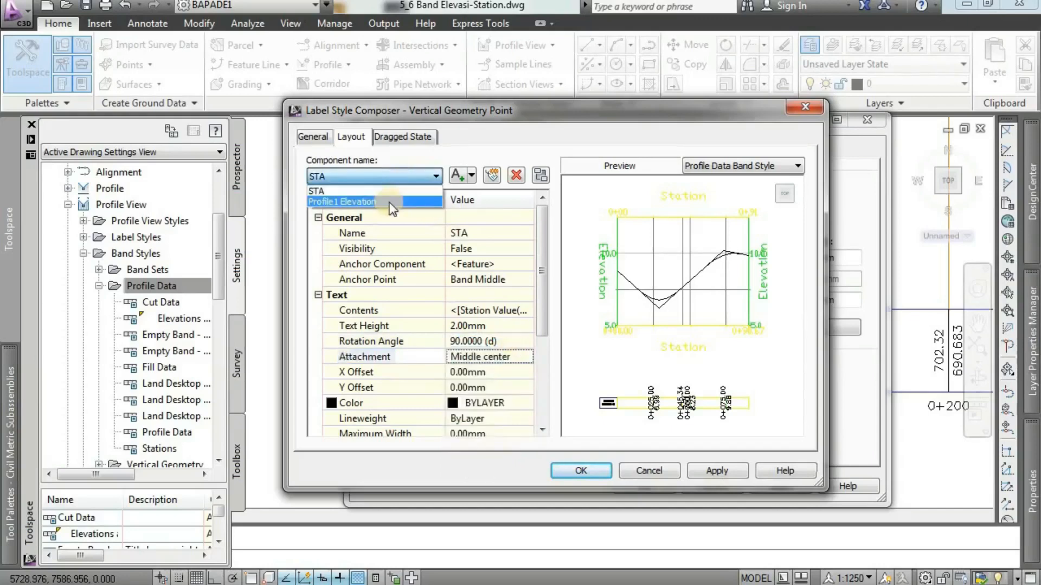
{"action": "left_click", "coordinate": [387, 201]}
{"action": "left_click", "coordinate": [489, 237]}
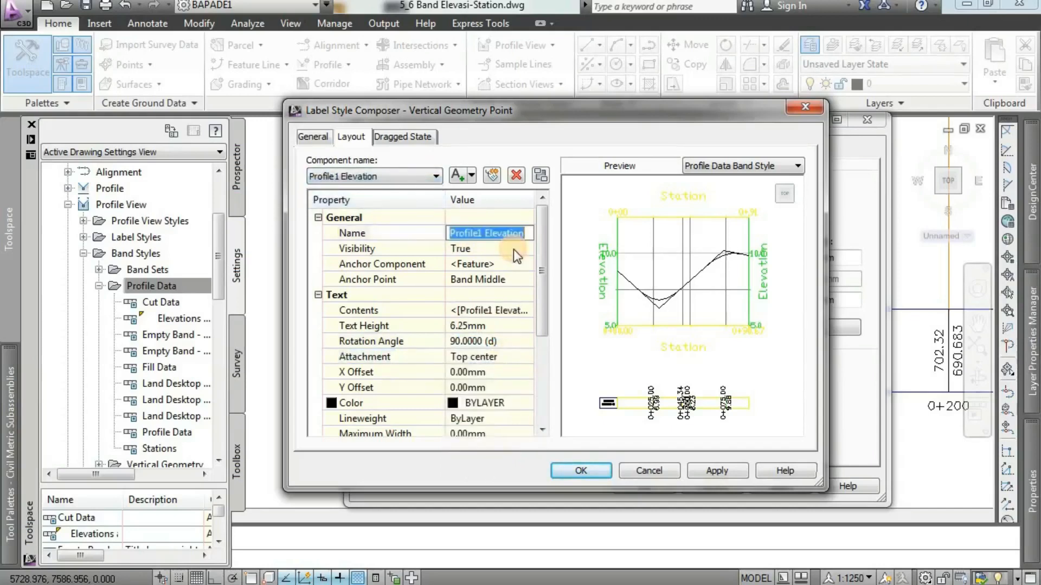
{"action": "type", "text": "ELEV RE"}
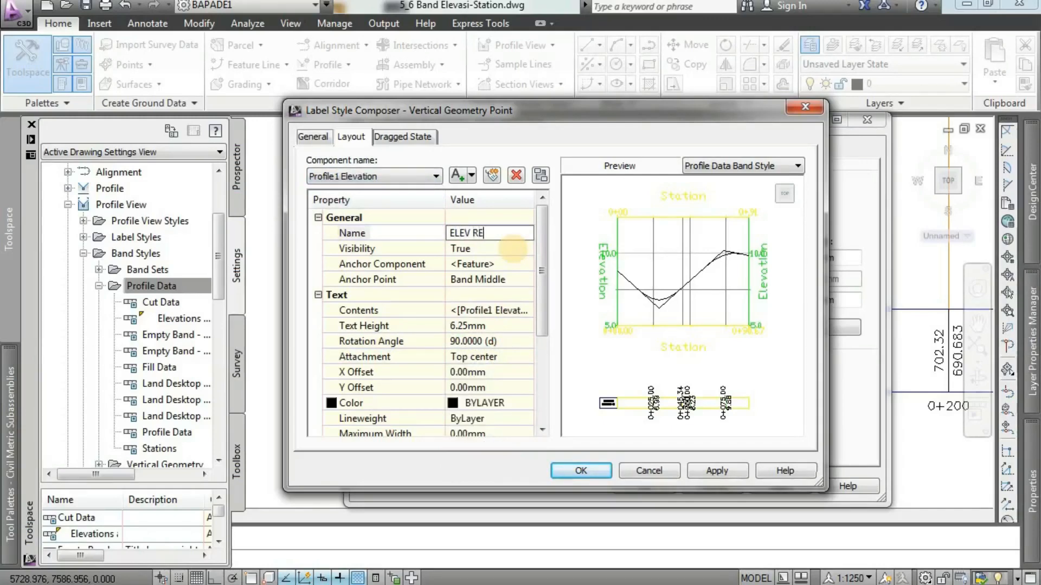
{"action": "type", "text": "NCANA"}
{"action": "left_click", "coordinate": [482, 248]}
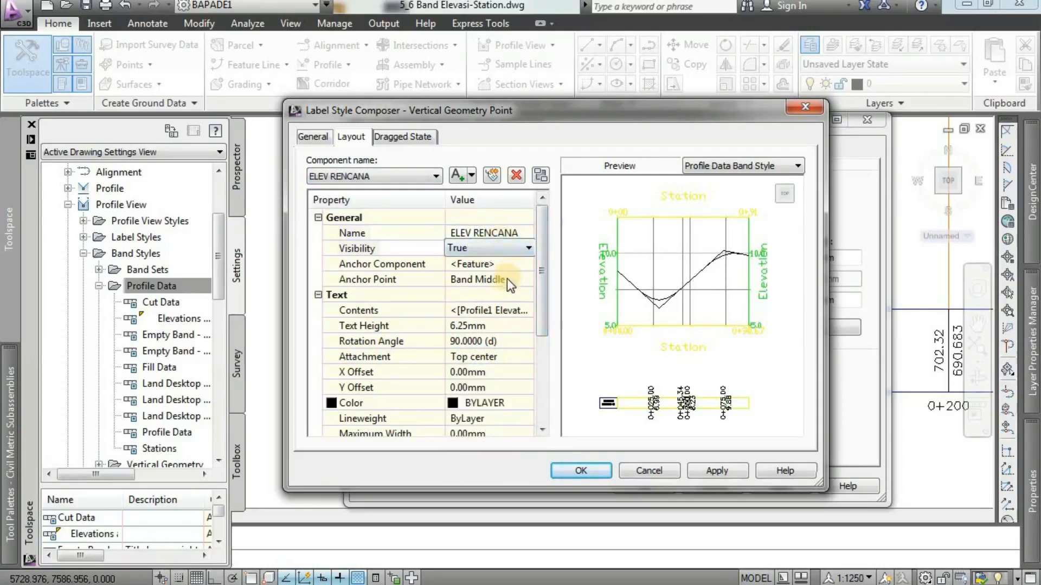
Give the Vertical Geometry Point's ELEV RENCANA component a 2 mm text height and Middle center attachment.
{"action": "left_click", "coordinate": [502, 325]}
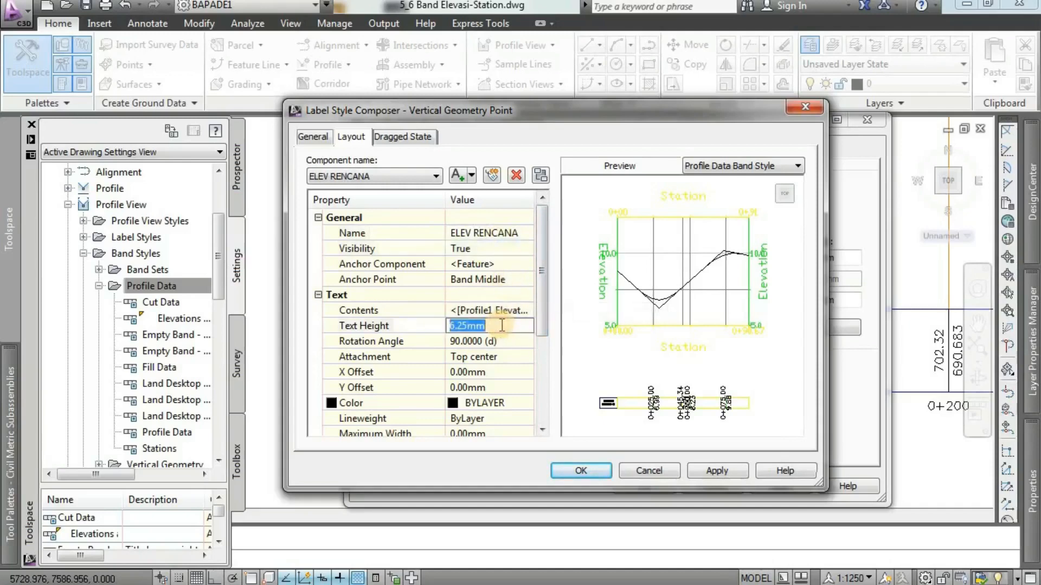
{"action": "type", "text": "2"}
{"action": "left_click", "coordinate": [501, 342]}
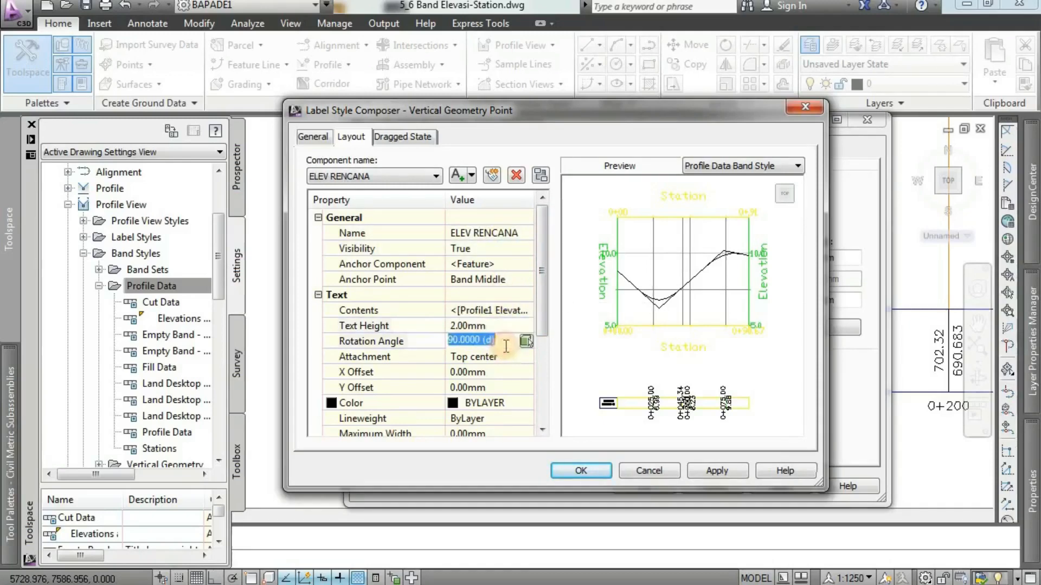
{"action": "left_click", "coordinate": [500, 357]}
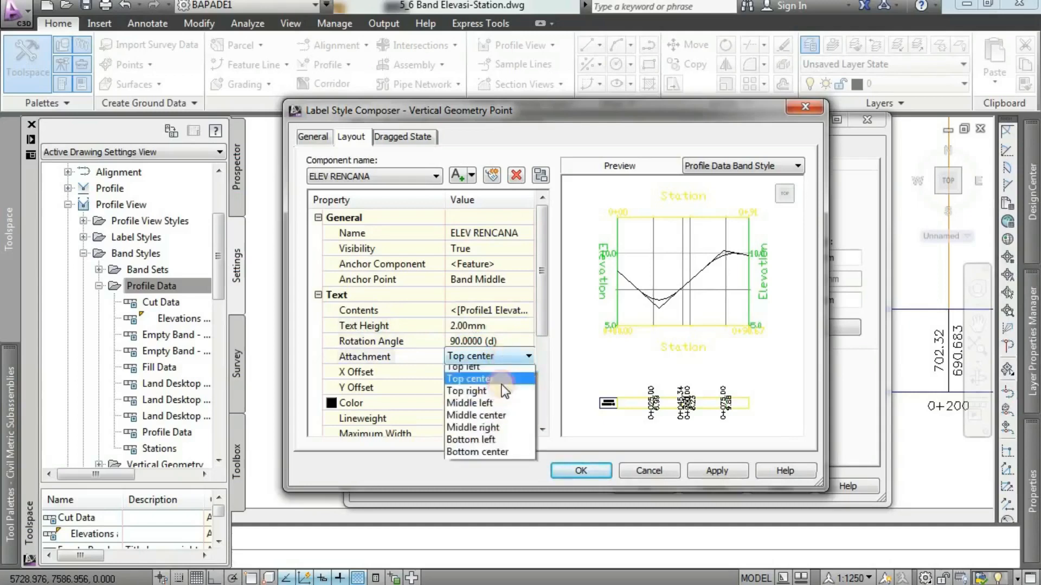
{"action": "left_click", "coordinate": [493, 421]}
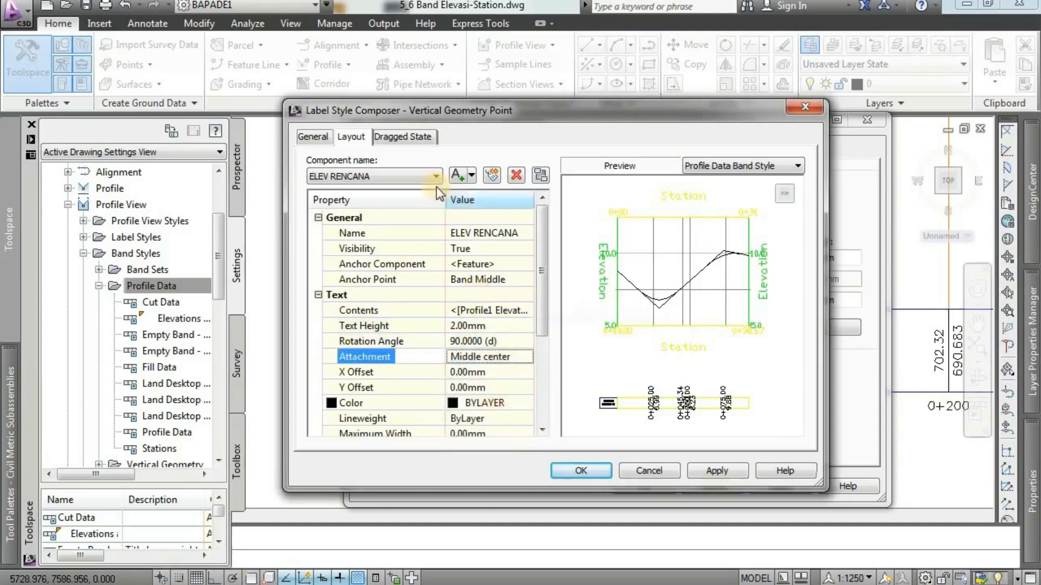
Add a text component named ELEV EXISTING to the Vertical Geometry Point label.
{"action": "left_click", "coordinate": [471, 175]}
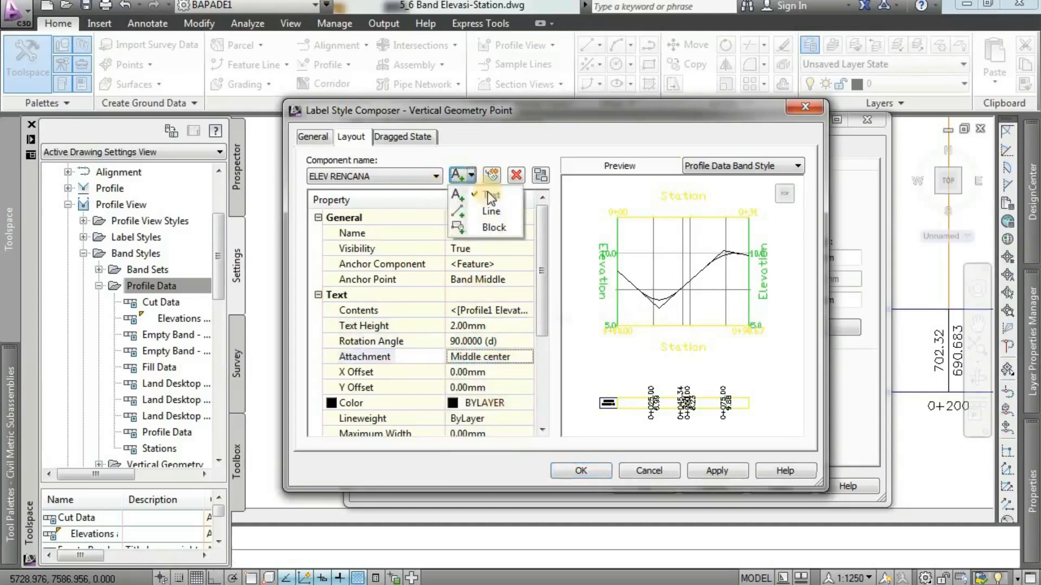
{"action": "left_click", "coordinate": [490, 197]}
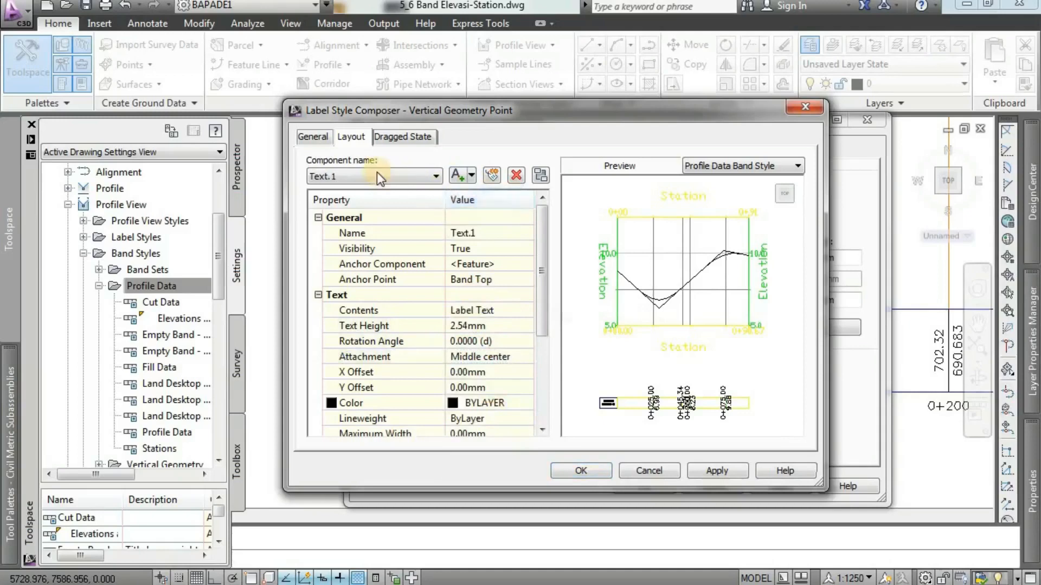
{"action": "left_click", "coordinate": [489, 232]}
{"action": "type", "text": "ELEV"}
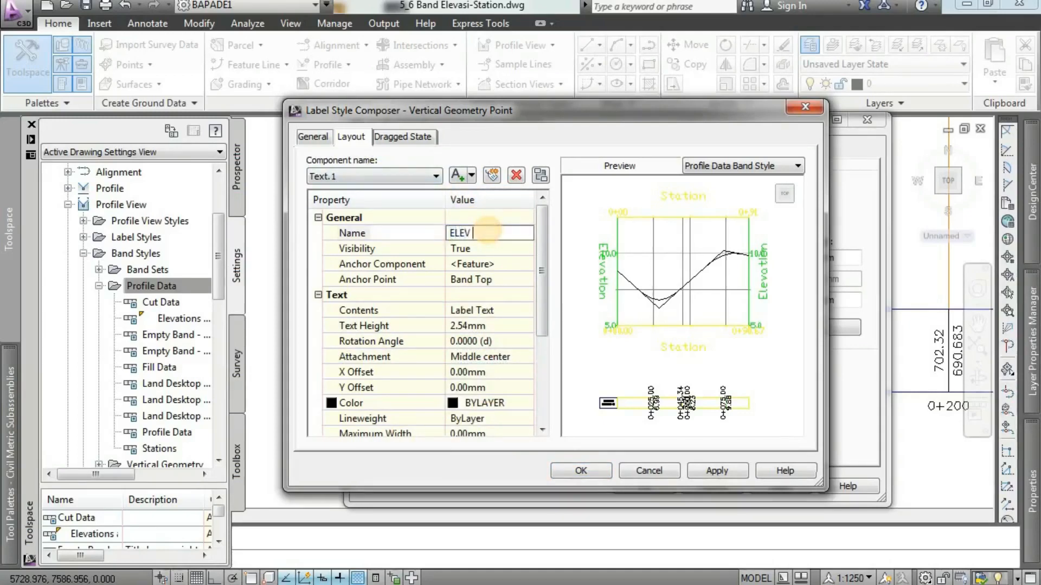
{"action": "type", "text": " EXISTING"}
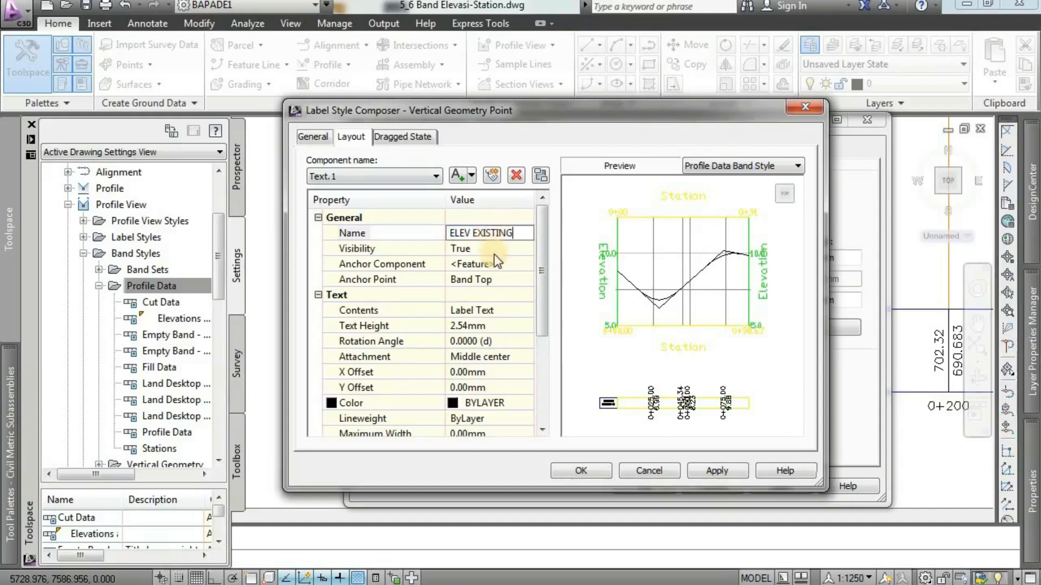
Set the ELEV EXISTING component's visibility to False and its anchor point to Band Middle.
{"action": "left_click", "coordinate": [487, 252]}
{"action": "left_click", "coordinate": [487, 252]}
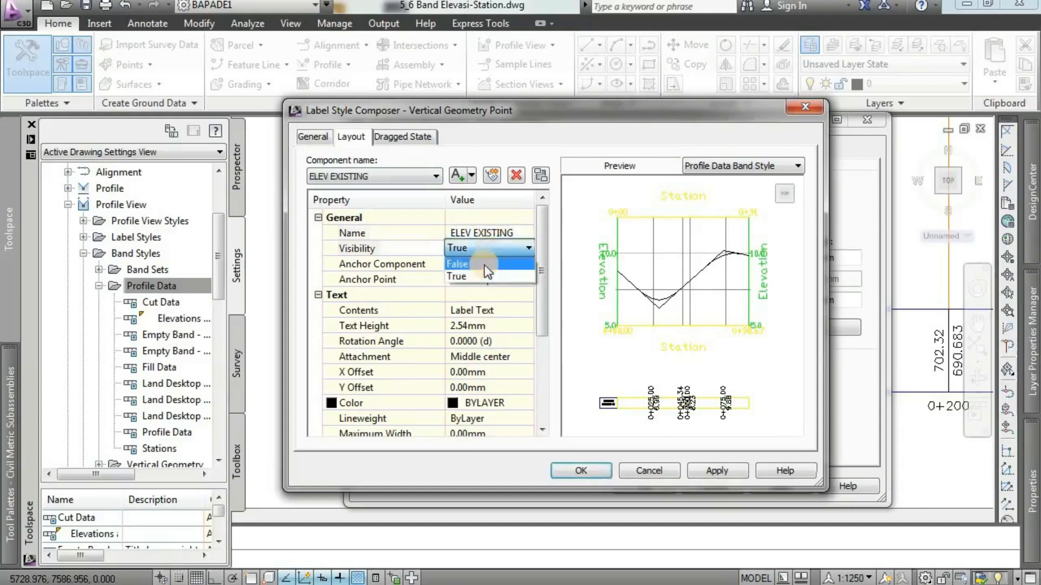
{"action": "left_click", "coordinate": [483, 272]}
{"action": "left_click", "coordinate": [493, 279]}
{"action": "left_click", "coordinate": [496, 279]}
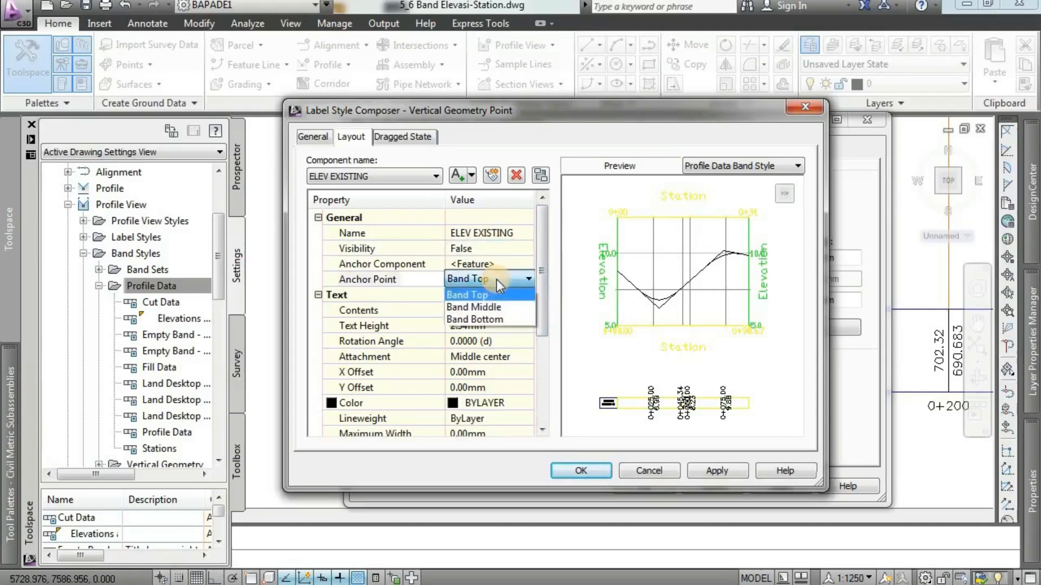
{"action": "left_click", "coordinate": [493, 305]}
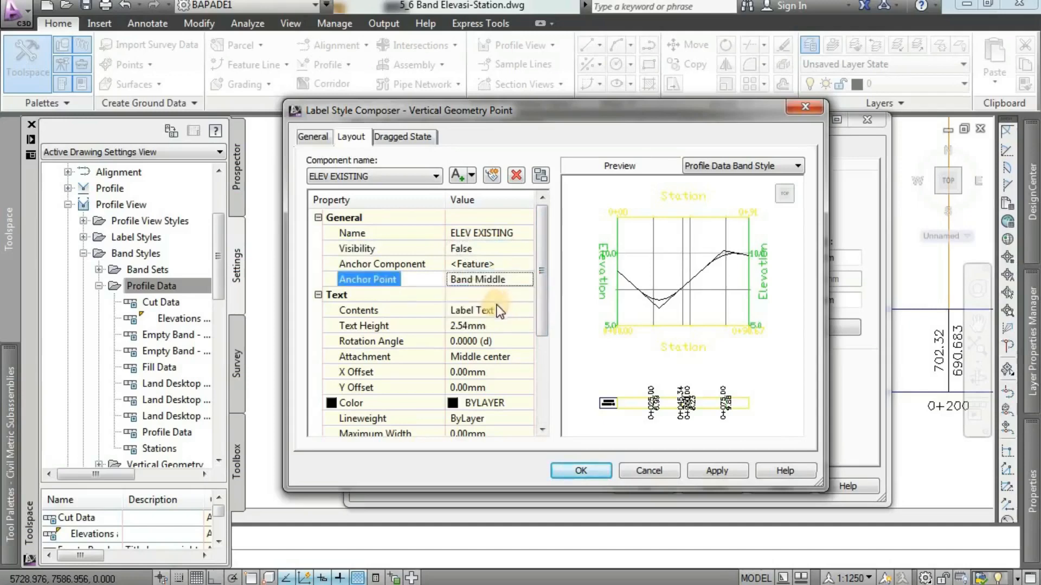
Give the ELEV EXISTING component a 2 mm text height, 90-degree rotation and Middle center attachment.
{"action": "left_click", "coordinate": [477, 327]}
{"action": "type", "text": "2"}
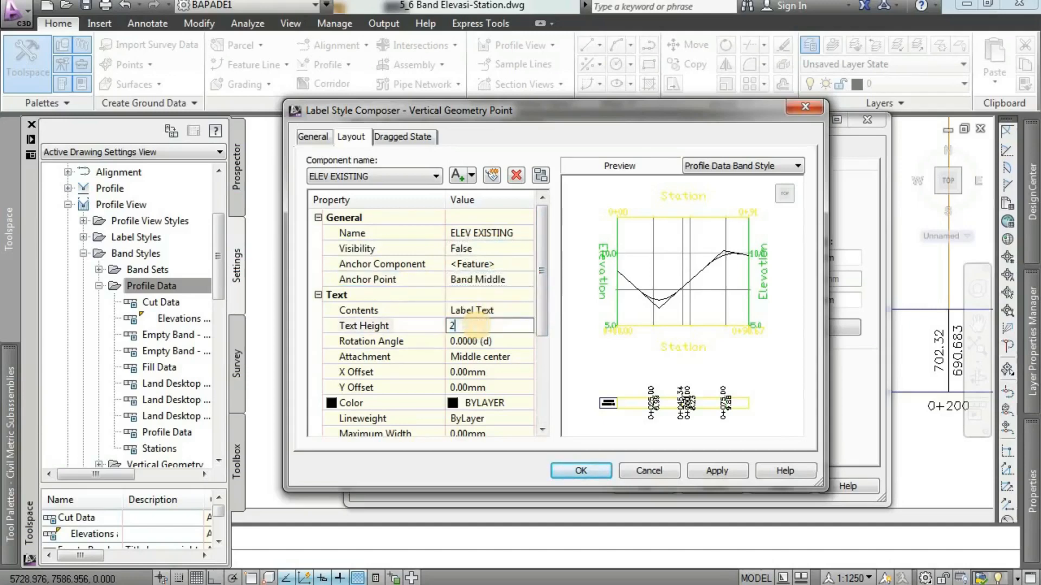
{"action": "left_click", "coordinate": [496, 340]}
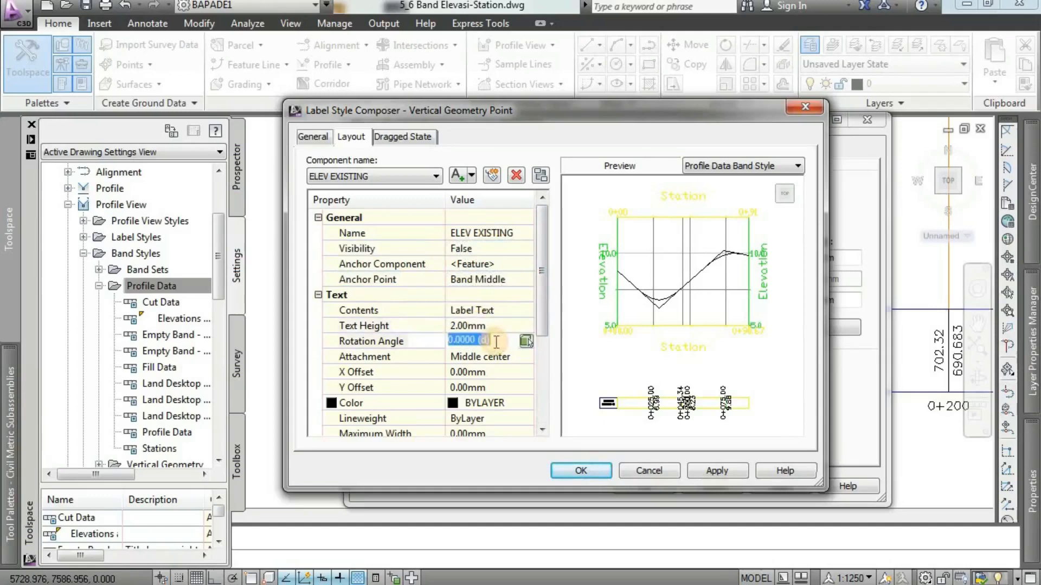
{"action": "type", "text": "90"}
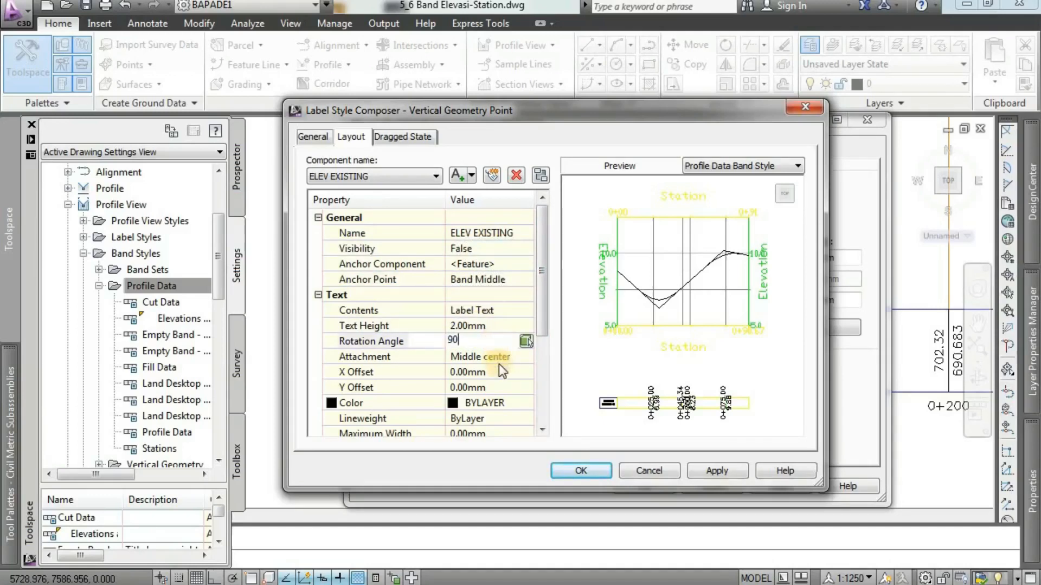
{"action": "left_click", "coordinate": [495, 357]}
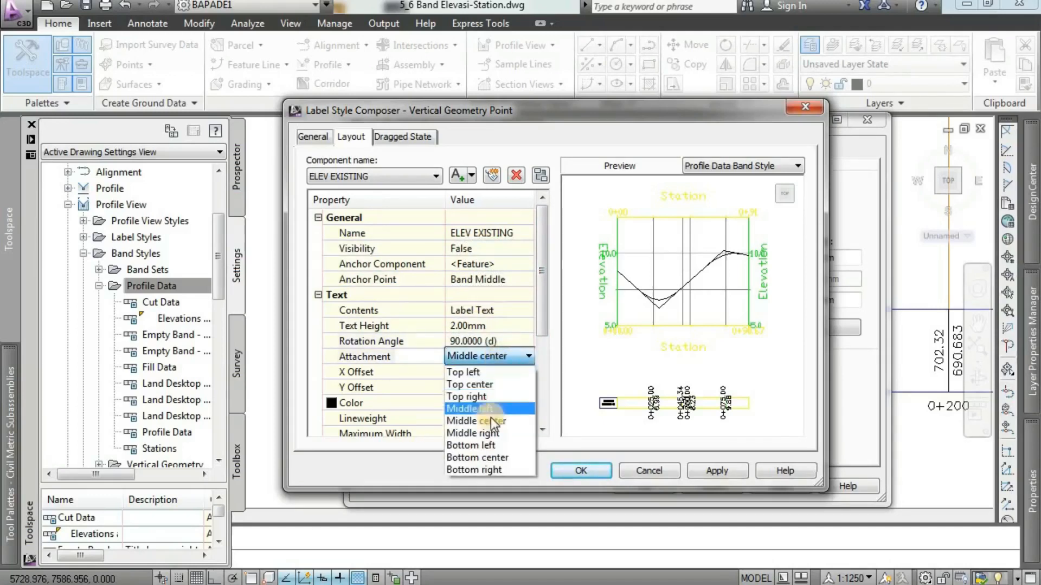
{"action": "left_click", "coordinate": [490, 418]}
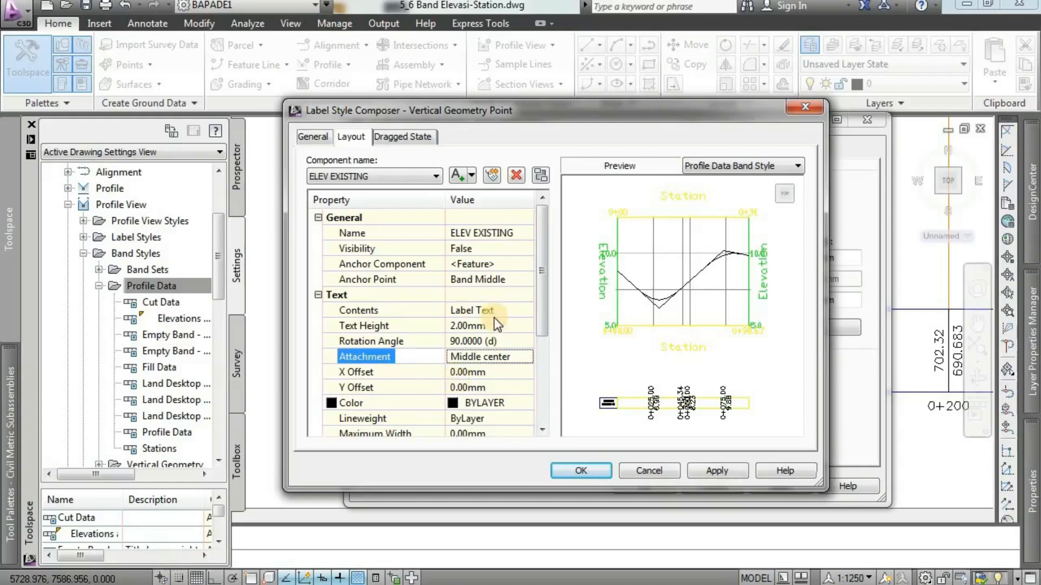
Replace the ELEV EXISTING component's default contents with the Profile2 Elevation property and accept the Vertical Geometry Point label.
{"action": "left_click", "coordinate": [479, 310]}
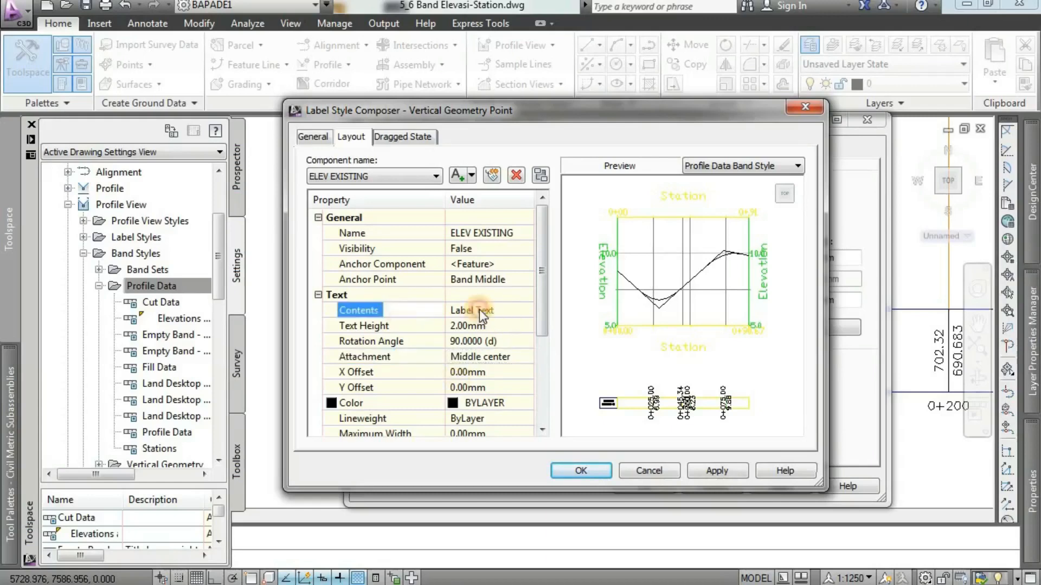
{"action": "left_click", "coordinate": [479, 310]}
{"action": "left_click", "coordinate": [525, 311]}
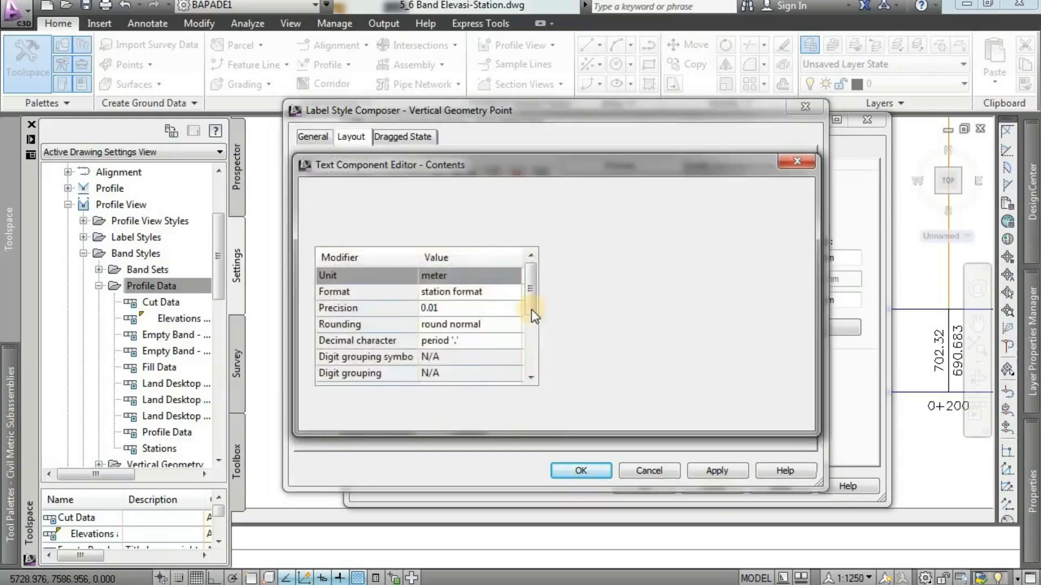
{"action": "left_click_drag", "start_coordinate": [728, 204], "coordinate": [603, 202]}
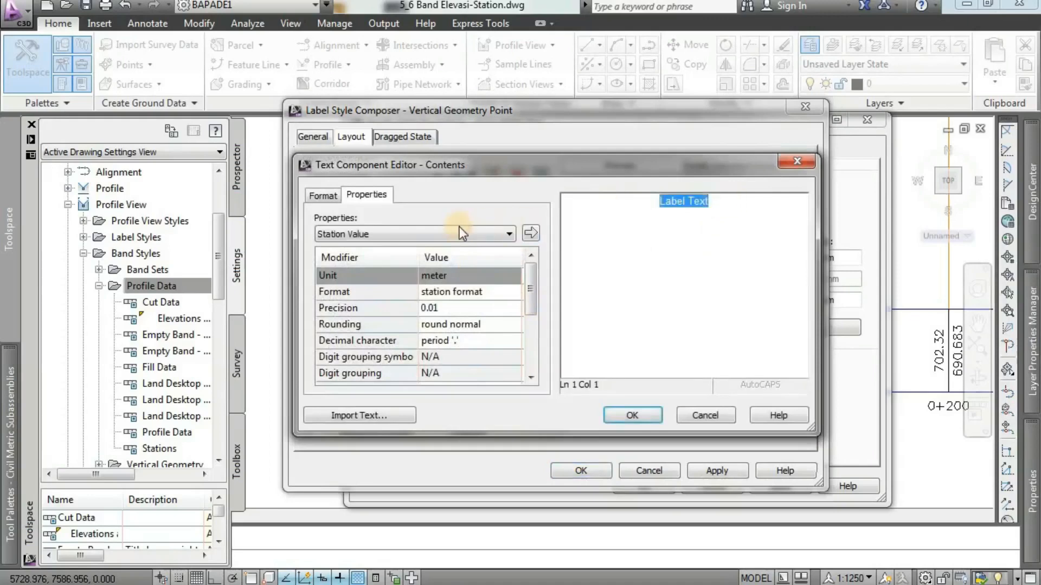
{"action": "left_click", "coordinate": [450, 237]}
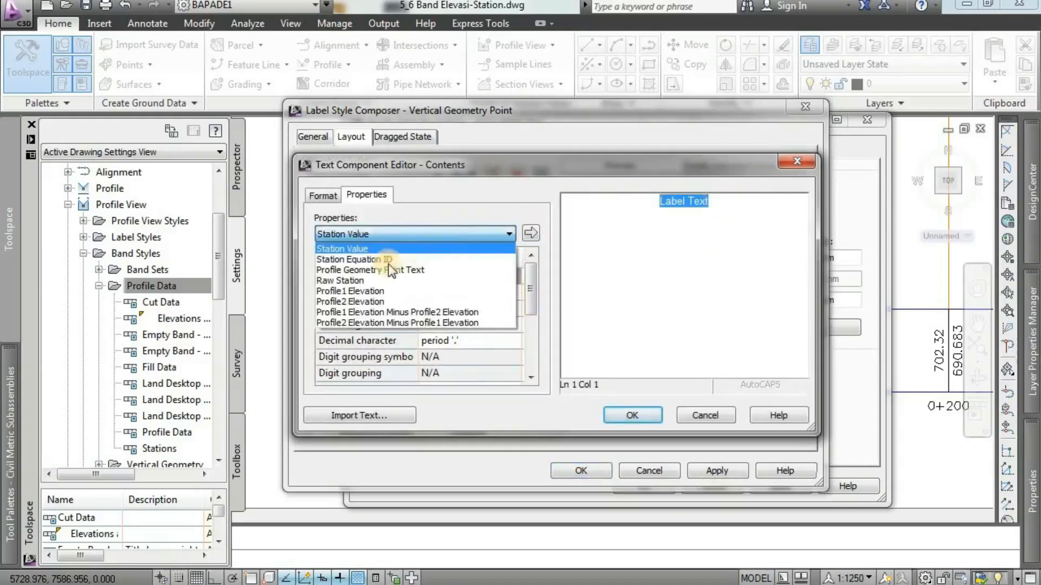
{"action": "left_click", "coordinate": [360, 301]}
{"action": "left_click", "coordinate": [530, 233]}
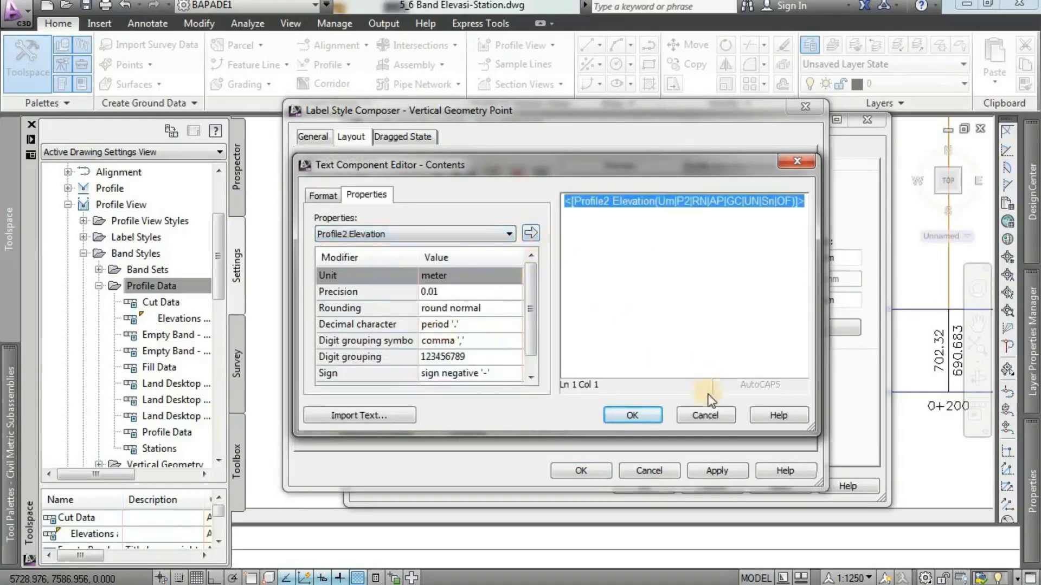
{"action": "left_click", "coordinate": [632, 415]}
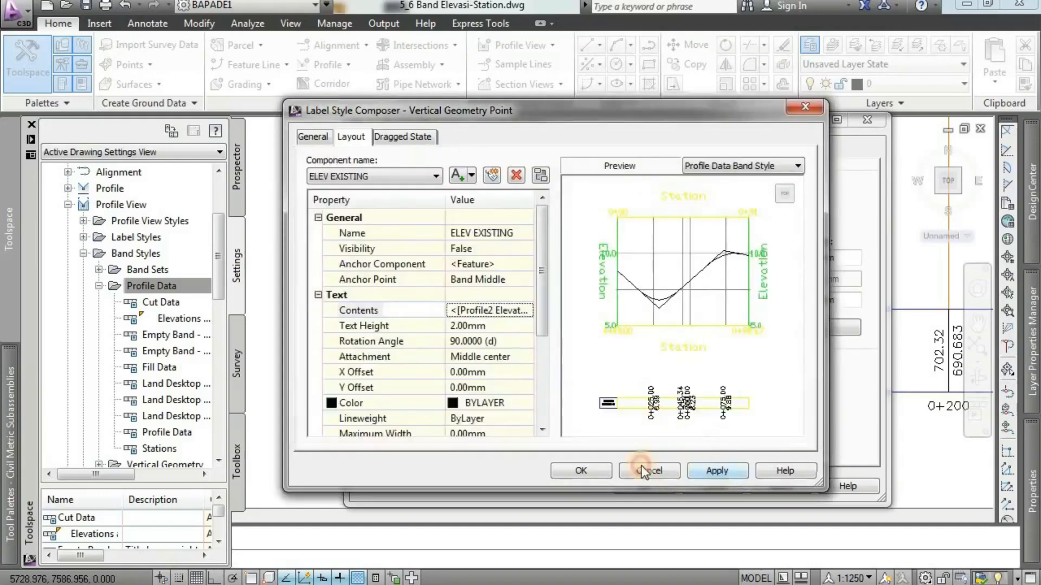
{"action": "left_click", "coordinate": [582, 471]}
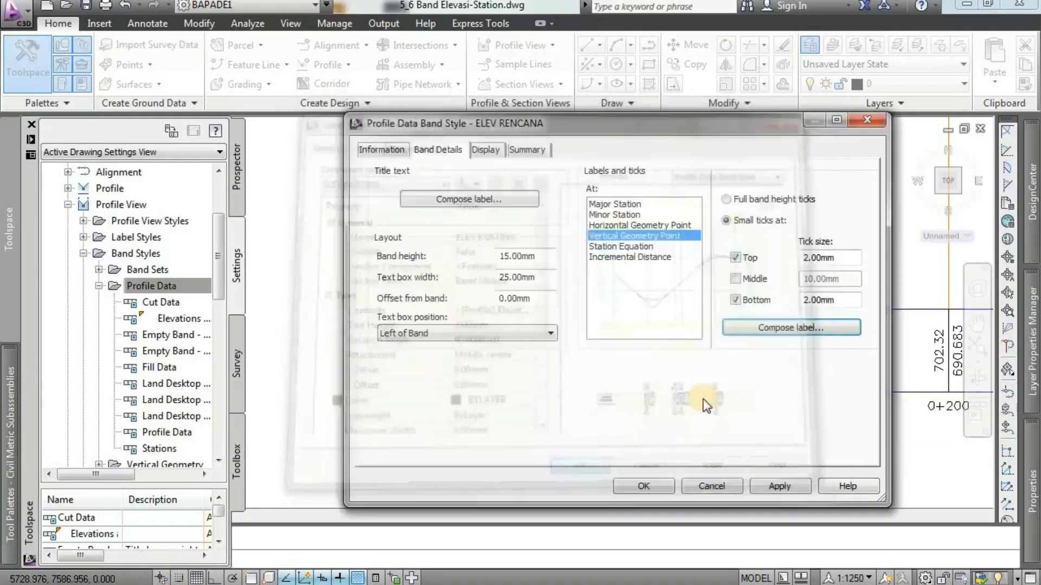
Set the Station Equation's small tick sizes to 2 mm at both the top and bottom of the band.
{"action": "left_click", "coordinate": [629, 246]}
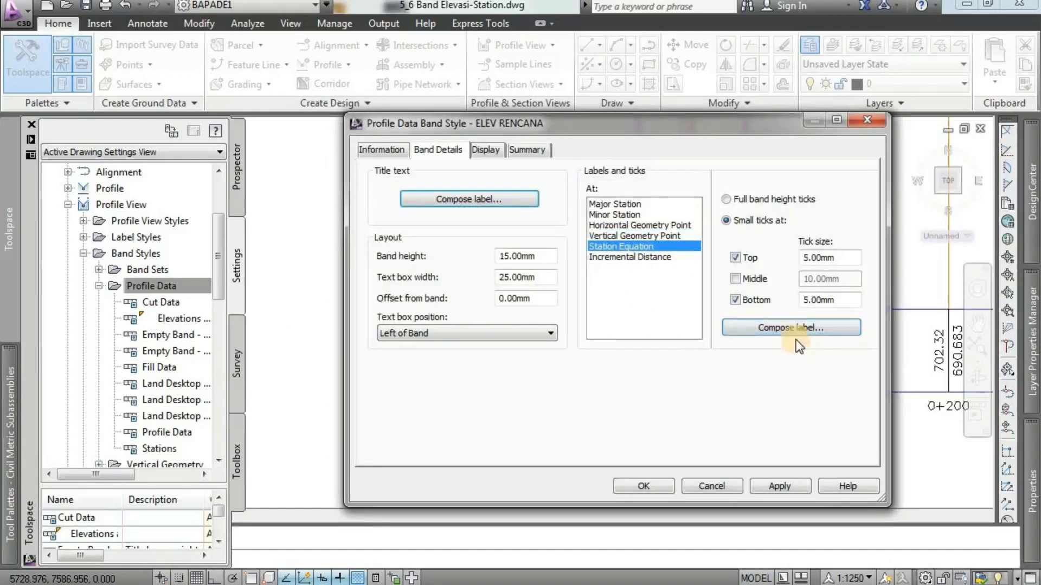
{"action": "left_click", "coordinate": [815, 259]}
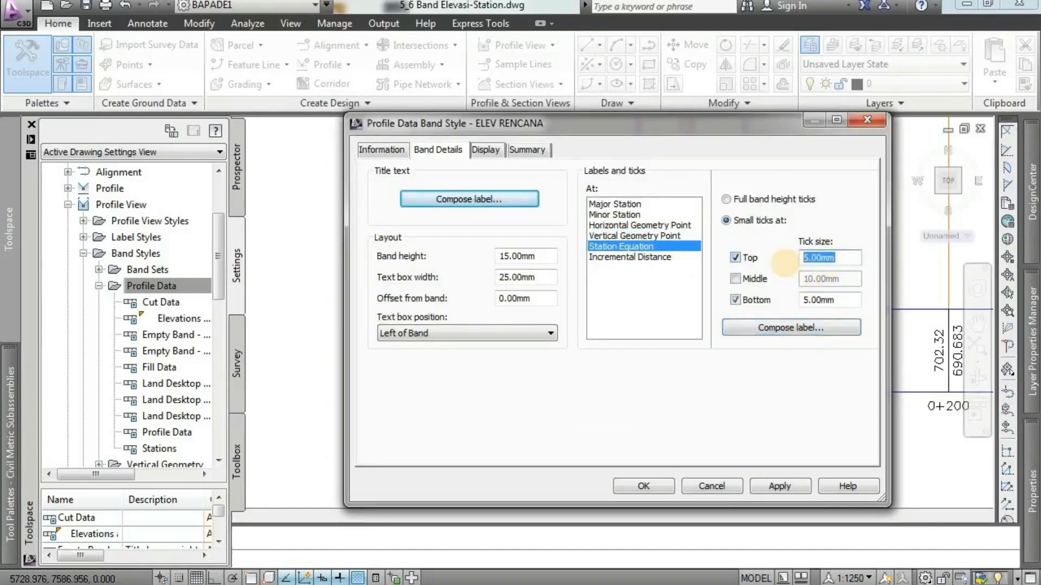
{"action": "type", "text": "2"}
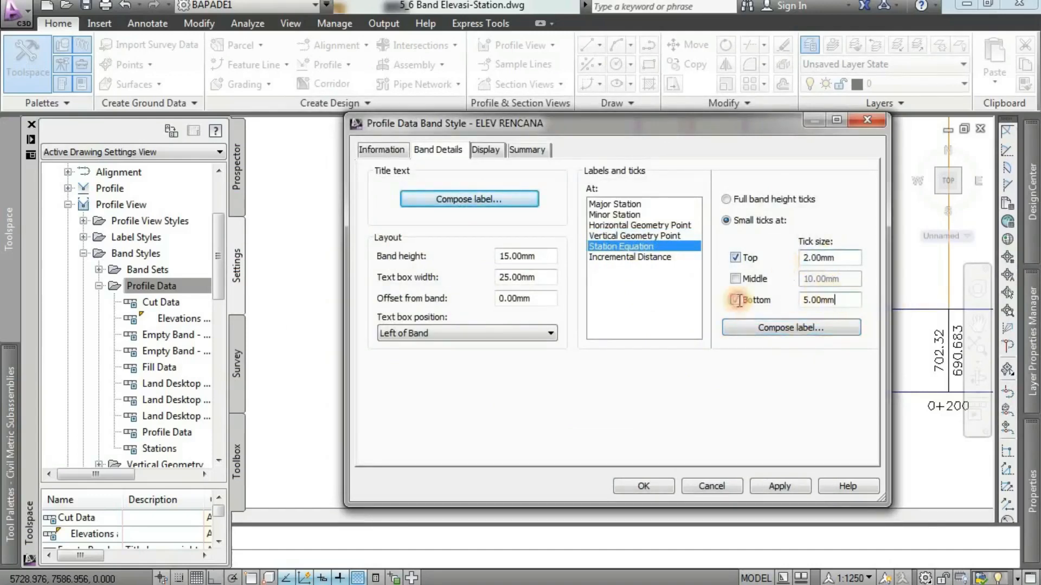
{"action": "key", "text": "Tab"}
{"action": "type", "text": "2"}
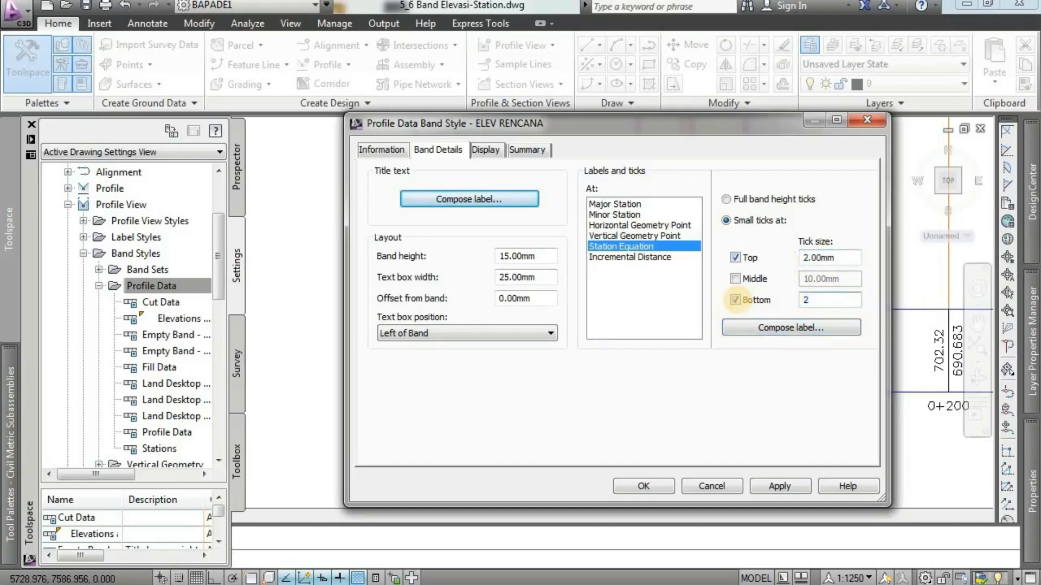
Compose the Station Equation label and set its text style to ARIAL.
{"action": "left_click", "coordinate": [767, 327]}
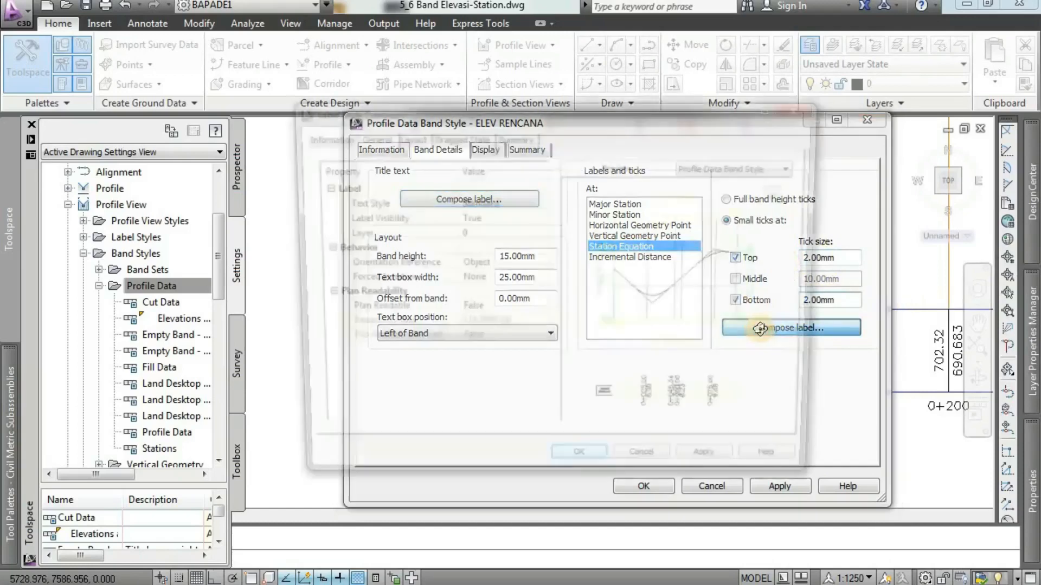
{"action": "left_click", "coordinate": [312, 138]}
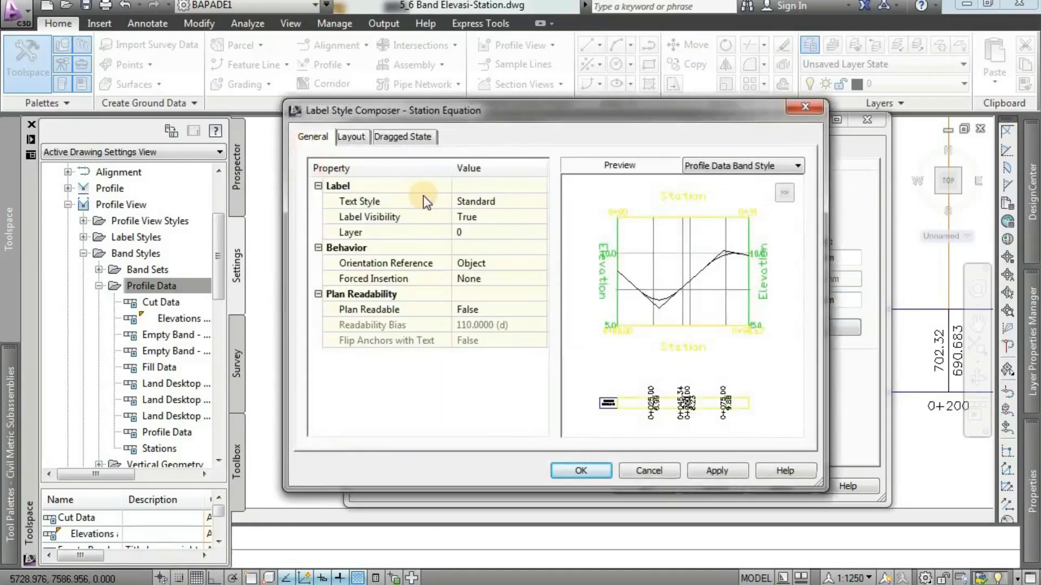
{"action": "left_click", "coordinate": [473, 200]}
{"action": "left_click", "coordinate": [539, 202]}
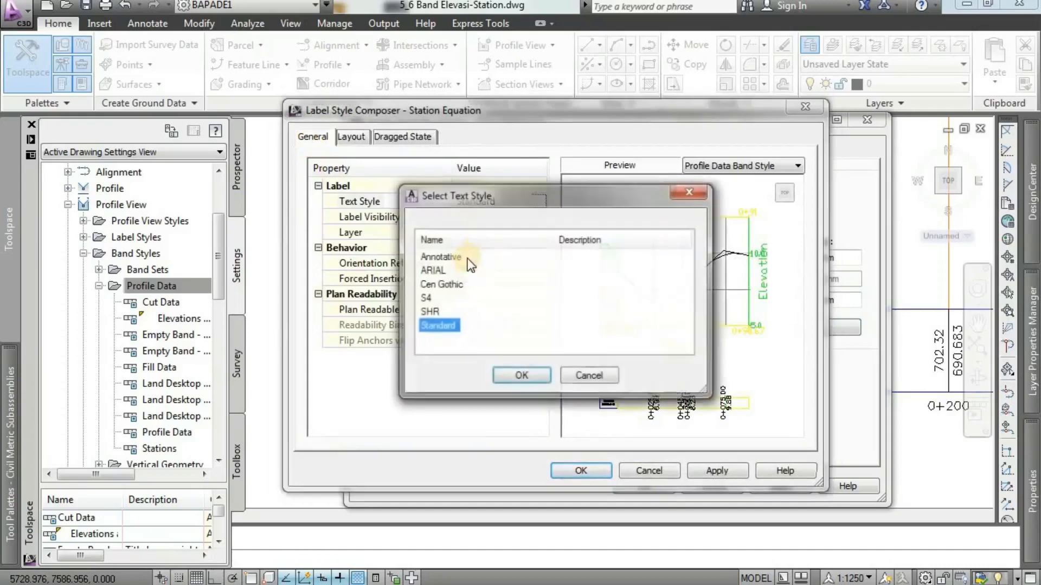
{"action": "left_click", "coordinate": [437, 271]}
{"action": "left_click", "coordinate": [520, 375]}
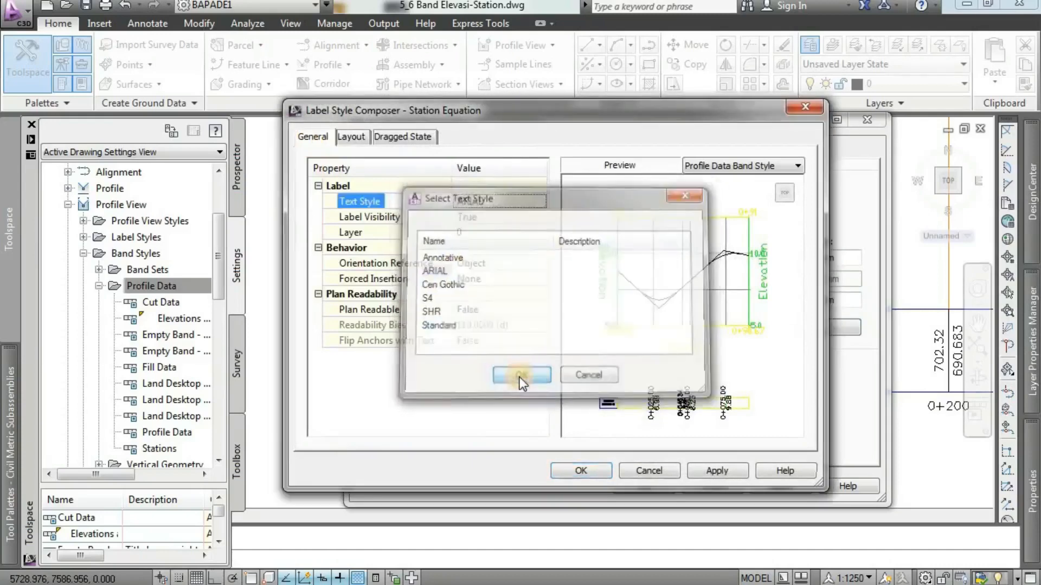
Bring up the choice of text components in the Station Equation label's layout.
{"action": "left_click", "coordinate": [352, 137]}
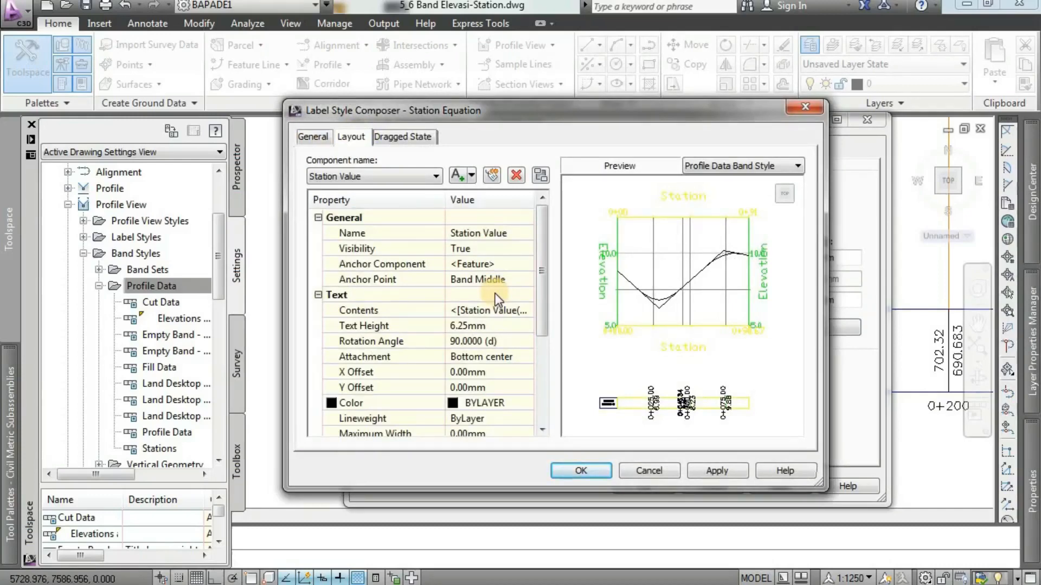
{"action": "left_click", "coordinate": [420, 177]}
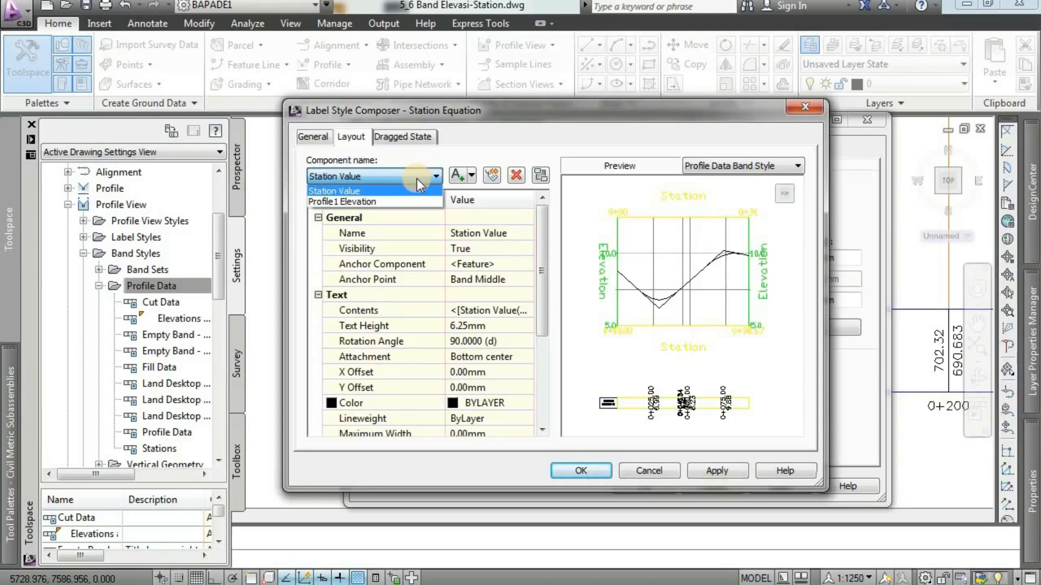
Rename the Station Value component of the Station Equation label STA and set its text height to 2 mm.
{"action": "left_click", "coordinate": [418, 177]}
{"action": "left_click", "coordinate": [505, 237]}
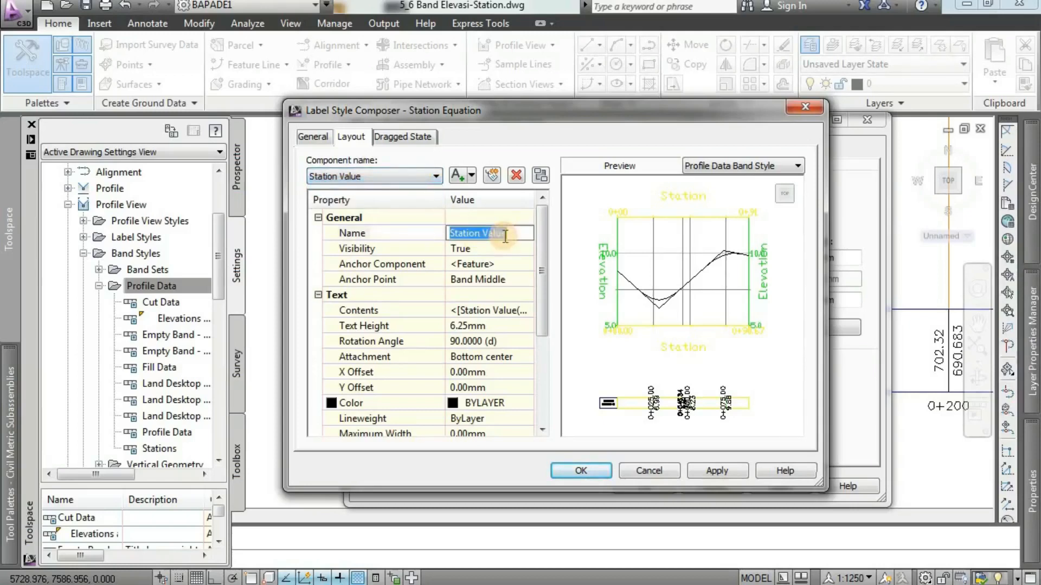
{"action": "type", "text": "STA"}
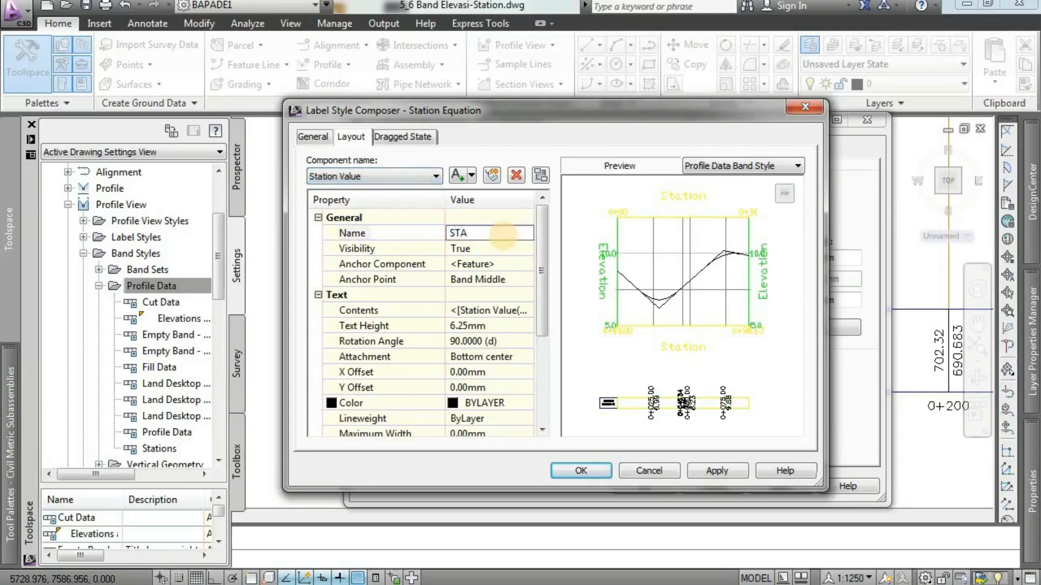
{"action": "left_click", "coordinate": [506, 326]}
{"action": "type", "text": "2"}
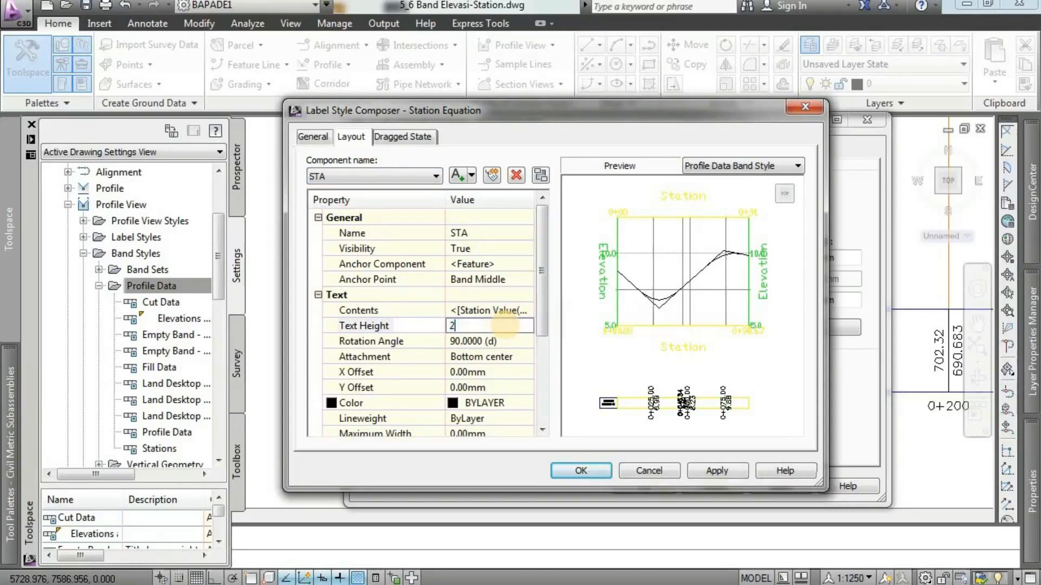
Set the STA component's attachment to Middle center and its visibility to False.
{"action": "left_click", "coordinate": [510, 355]}
{"action": "left_click", "coordinate": [510, 355]}
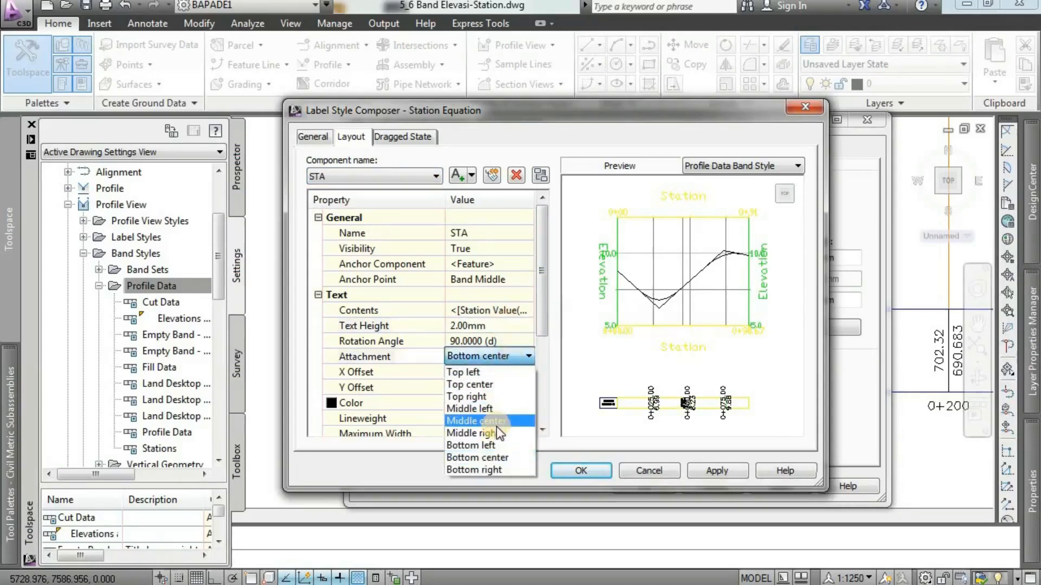
{"action": "left_click", "coordinate": [499, 419]}
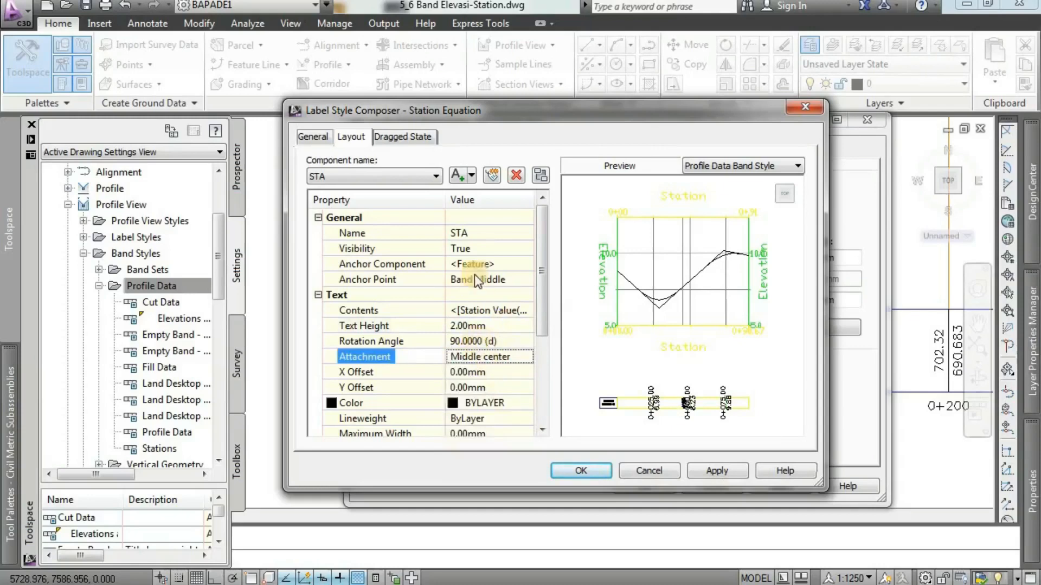
{"action": "left_click", "coordinate": [470, 248]}
{"action": "left_click", "coordinate": [470, 248]}
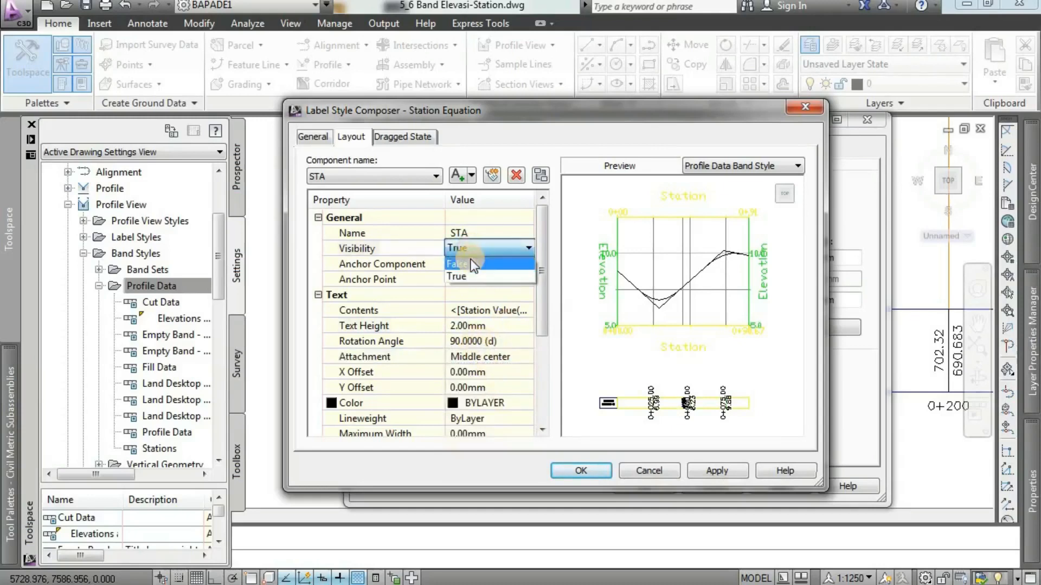
{"action": "left_click", "coordinate": [471, 264]}
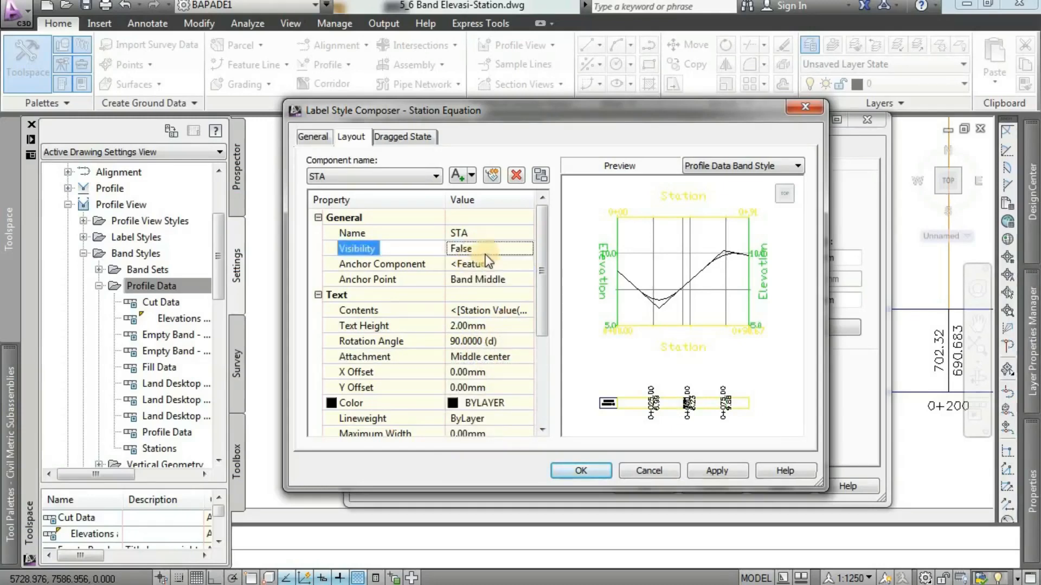
Rename the Profile1 Elevation component of the Station Equation label ELEV RENCANA.
{"action": "left_click", "coordinate": [400, 176]}
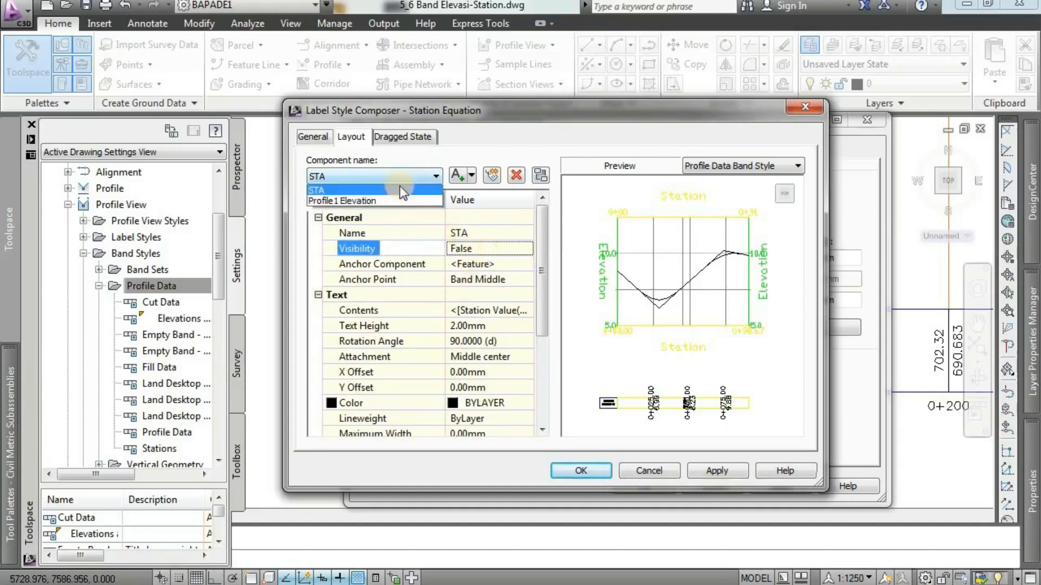
{"action": "left_click", "coordinate": [369, 203]}
{"action": "left_click", "coordinate": [503, 233]}
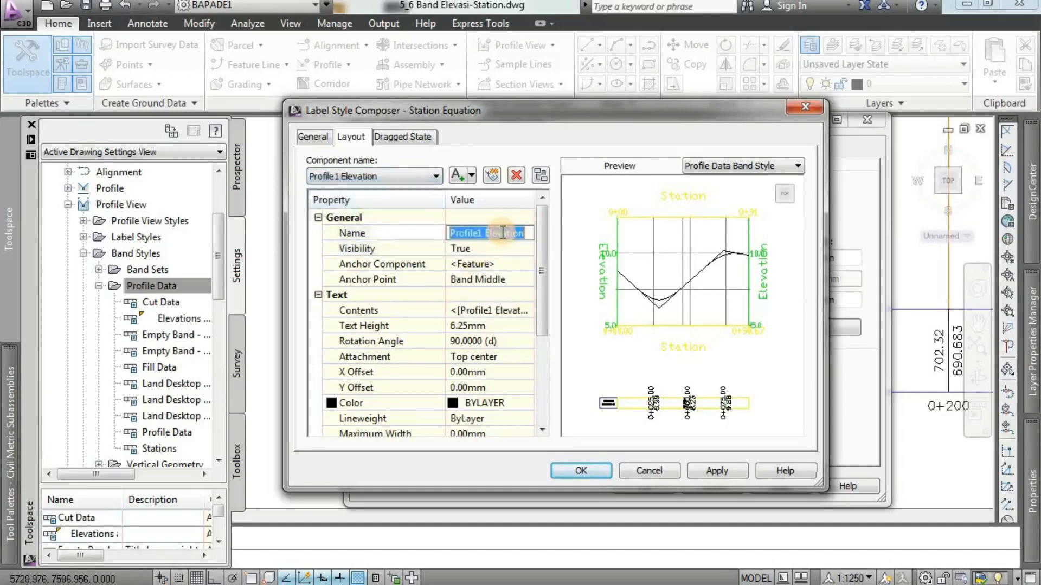
{"action": "type", "text": "ELEV "}
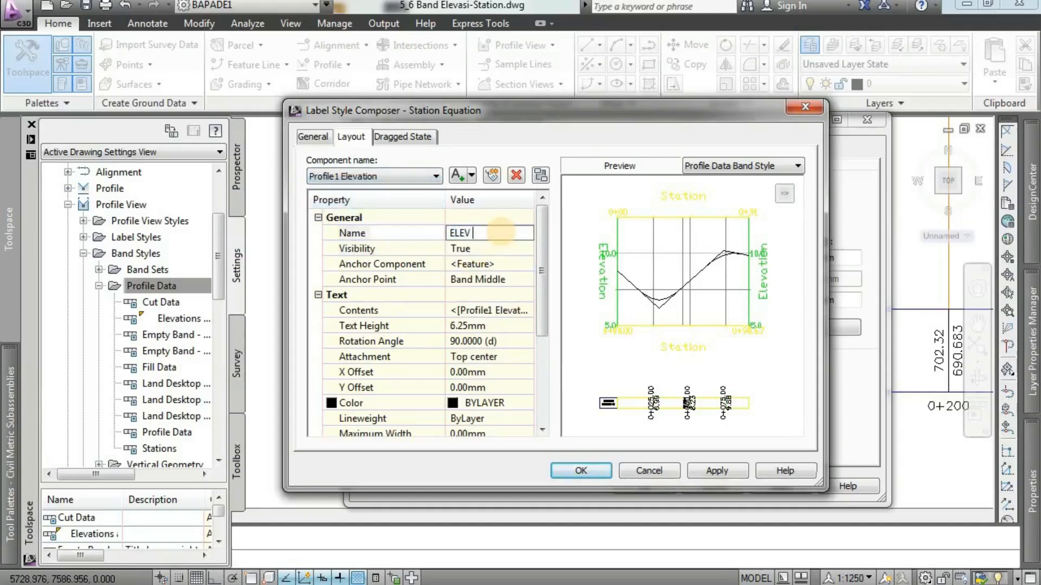
{"action": "type", "text": "RENV"}
{"action": "type", "text": "CANA"}
Give the ELEV RENCANA component a 2 mm text height and Middle center attachment.
{"action": "left_click", "coordinate": [498, 249]}
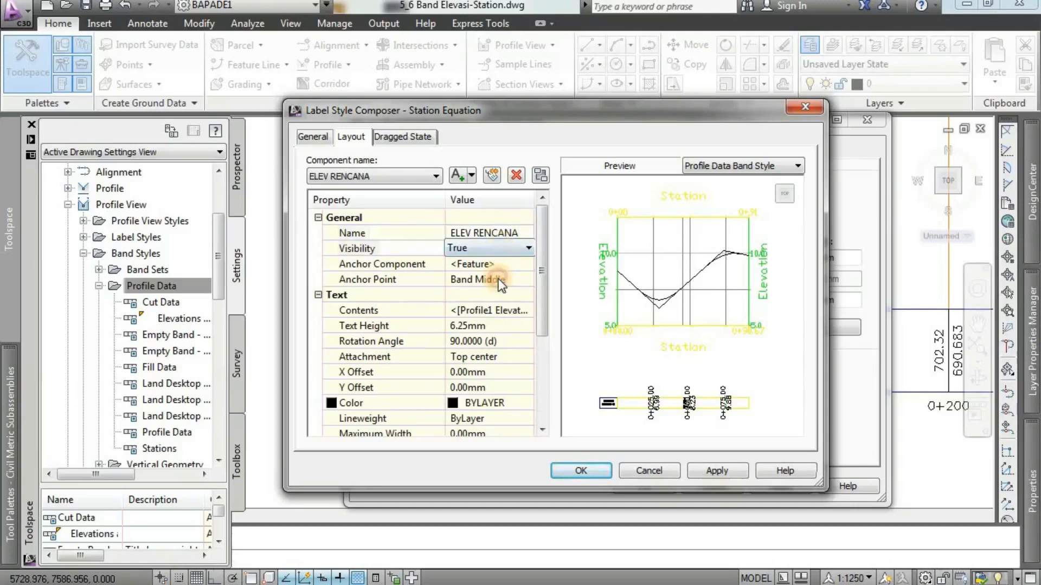
{"action": "left_click", "coordinate": [499, 280]}
{"action": "left_click", "coordinate": [493, 325]}
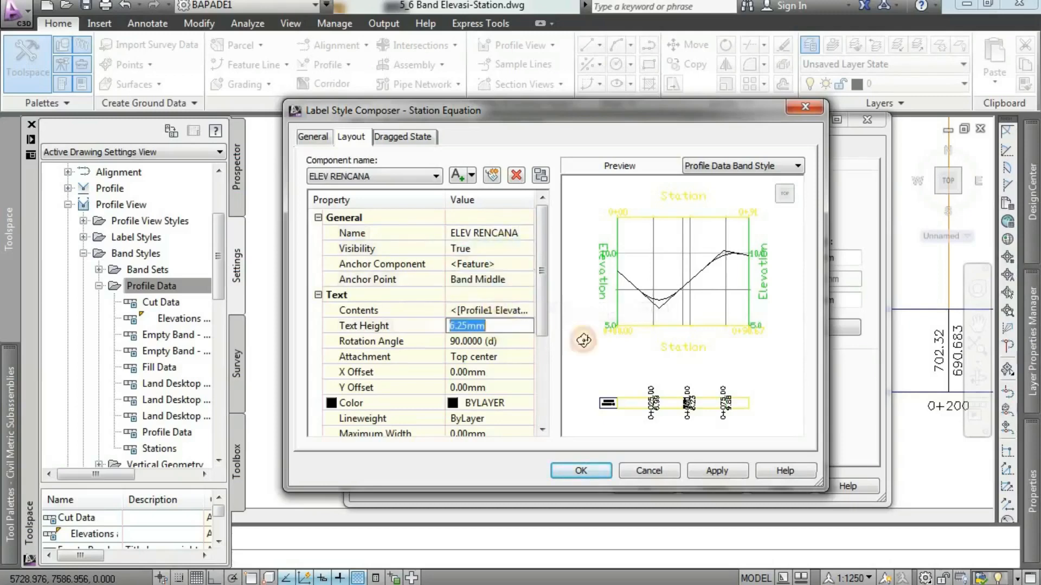
{"action": "type", "text": "2"}
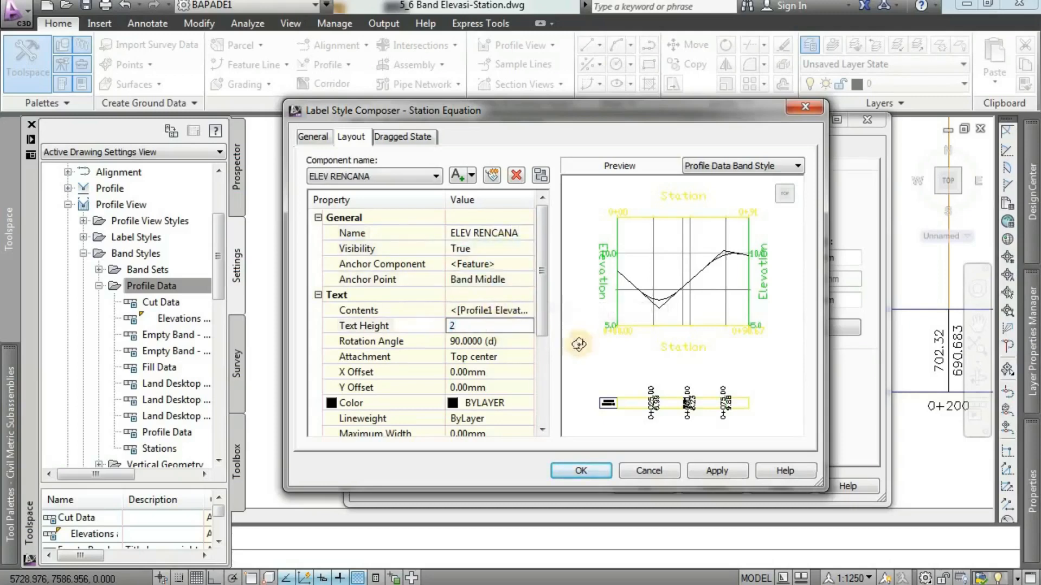
{"action": "left_click", "coordinate": [506, 343]}
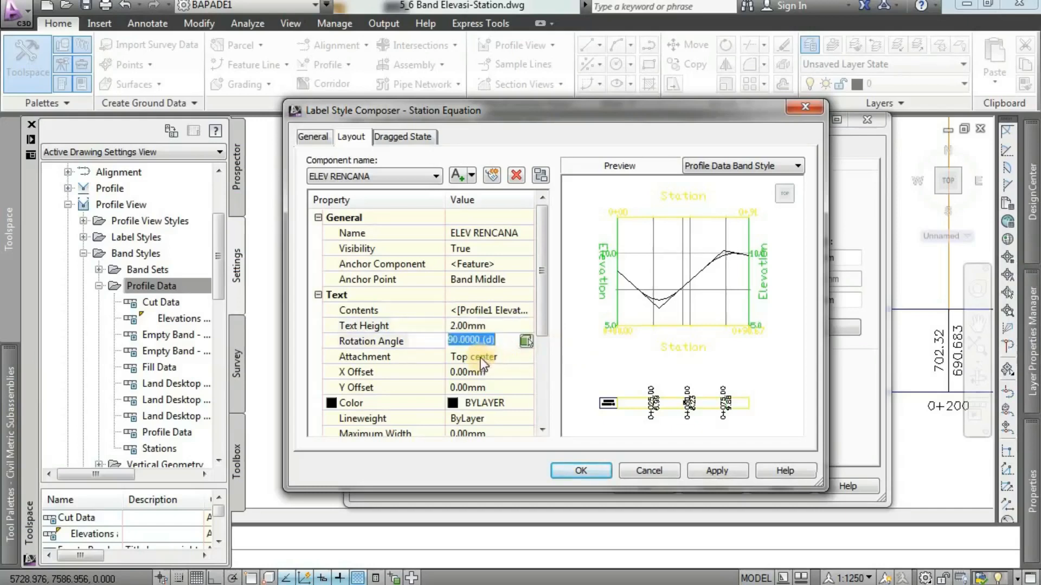
{"action": "left_click", "coordinate": [486, 356]}
{"action": "left_click", "coordinate": [485, 356]}
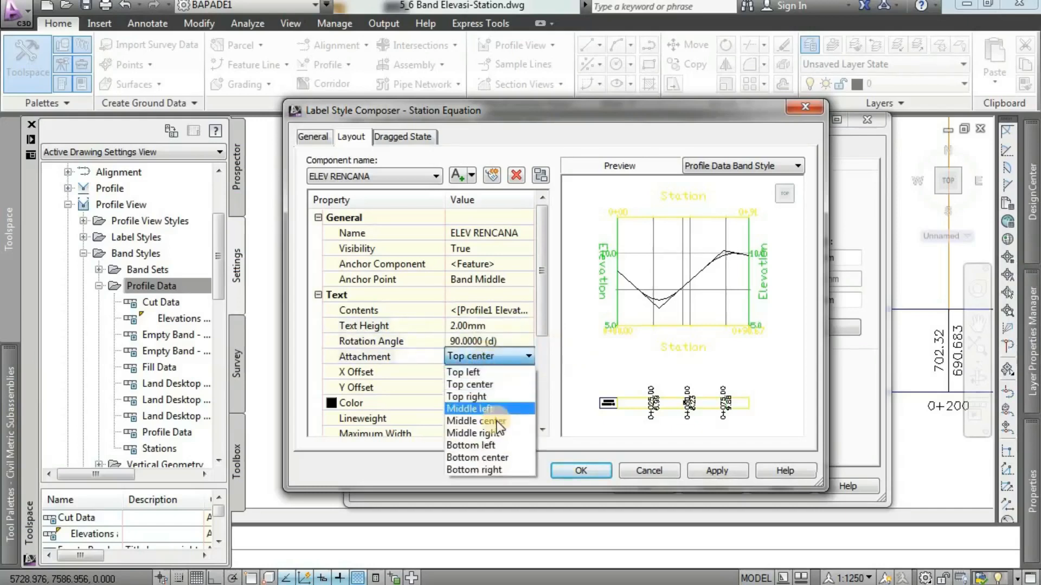
{"action": "left_click", "coordinate": [476, 421]}
Add a text component to the Station Equation label and name it ELEV EXISTING.
{"action": "left_click", "coordinate": [472, 175]}
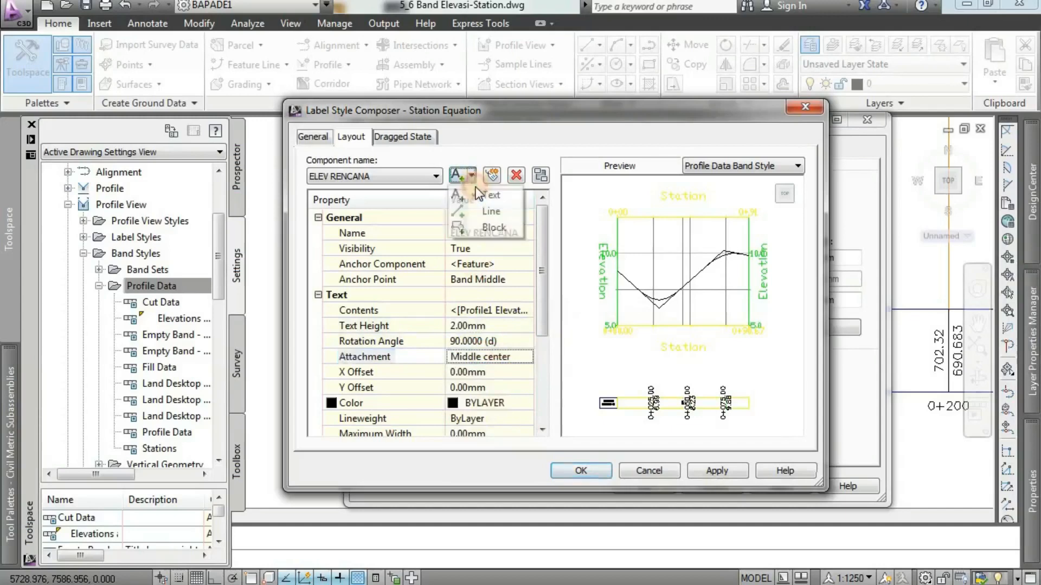
{"action": "left_click", "coordinate": [477, 193]}
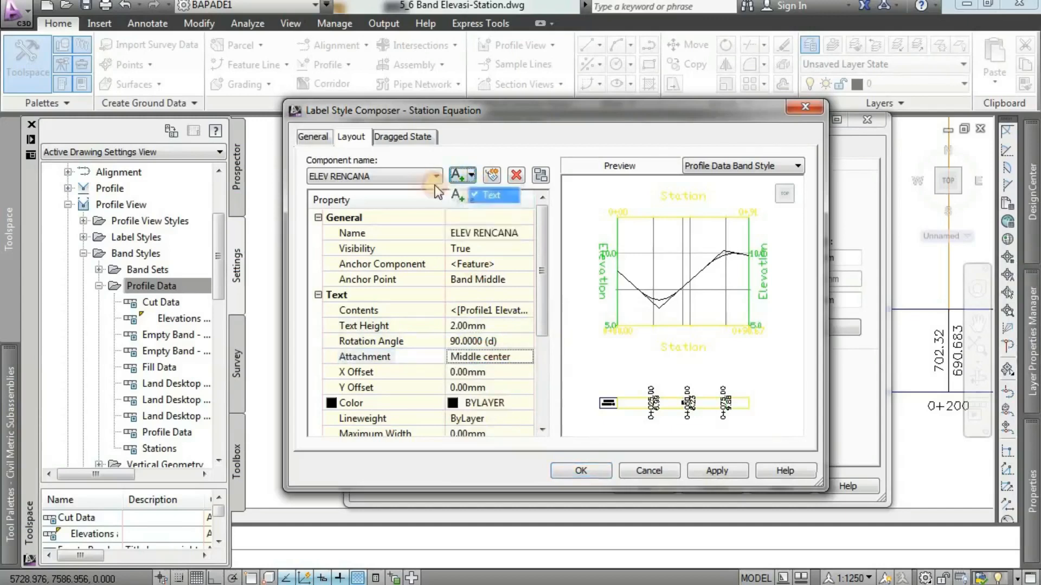
{"action": "left_click", "coordinate": [480, 232]}
{"action": "type", "text": "ELEV"}
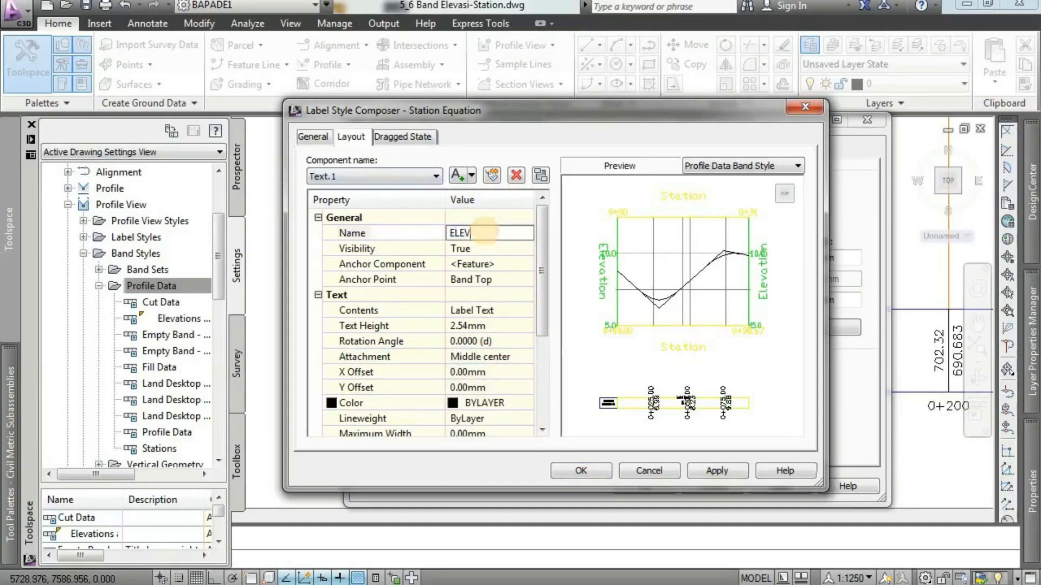
{"action": "type", "text": " EXU"}
{"action": "type", "text": "U"}
{"action": "key", "text": "BackSpace"}
{"action": "type", "text": "STING"}
Set the ELEV EXISTING component's visibility to False and its anchor point to Band Middle.
{"action": "left_click", "coordinate": [486, 249]}
{"action": "left_click", "coordinate": [485, 249]}
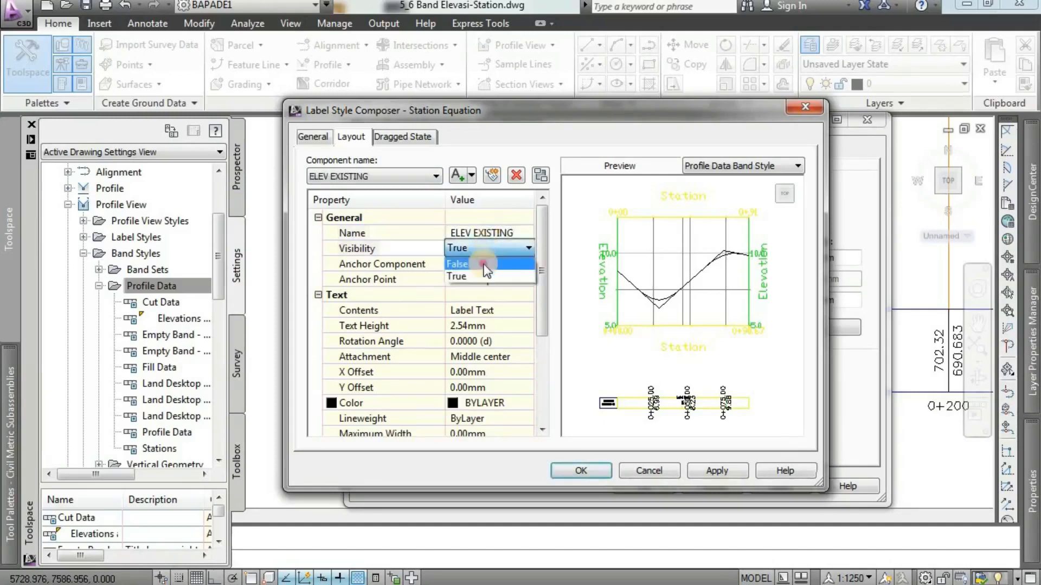
{"action": "left_click", "coordinate": [484, 265]}
{"action": "left_click", "coordinate": [491, 280]}
{"action": "left_click", "coordinate": [491, 279]}
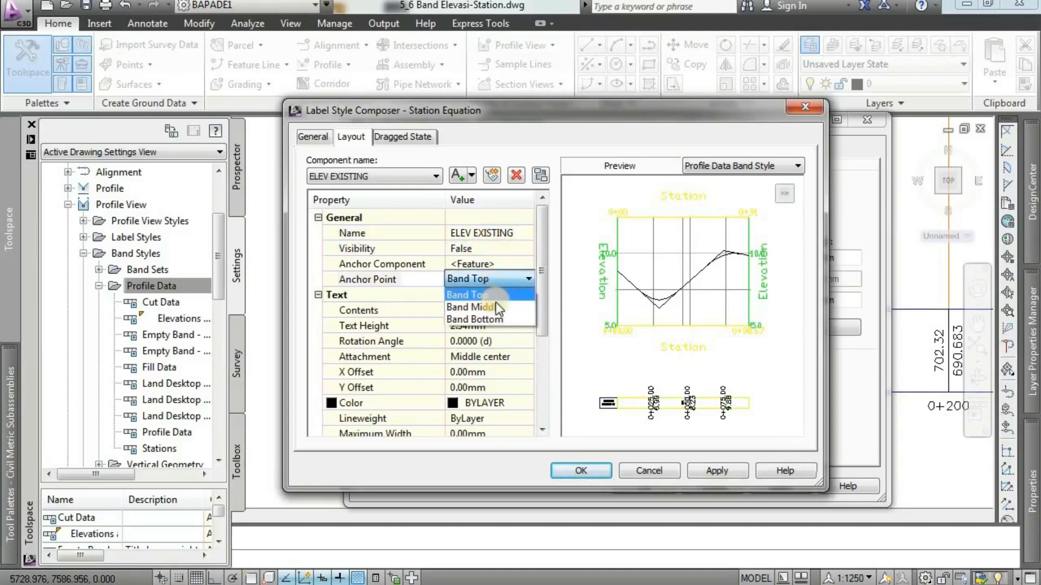
{"action": "left_click", "coordinate": [495, 307]}
Set the ELEV EXISTING component's text height to 2 mm and its rotation angle to 90 degrees.
{"action": "left_click", "coordinate": [472, 326]}
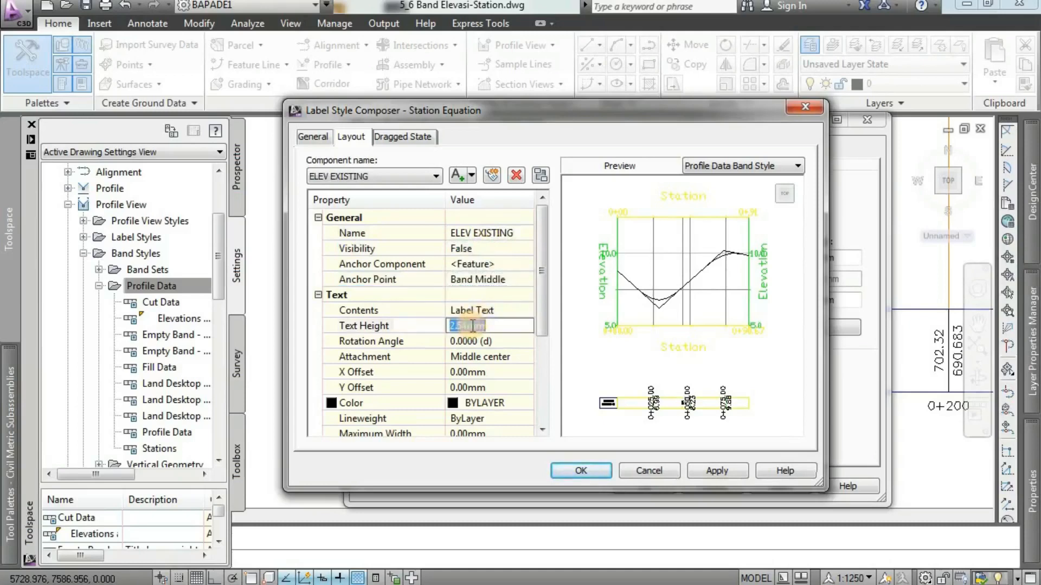
{"action": "type", "text": "2"}
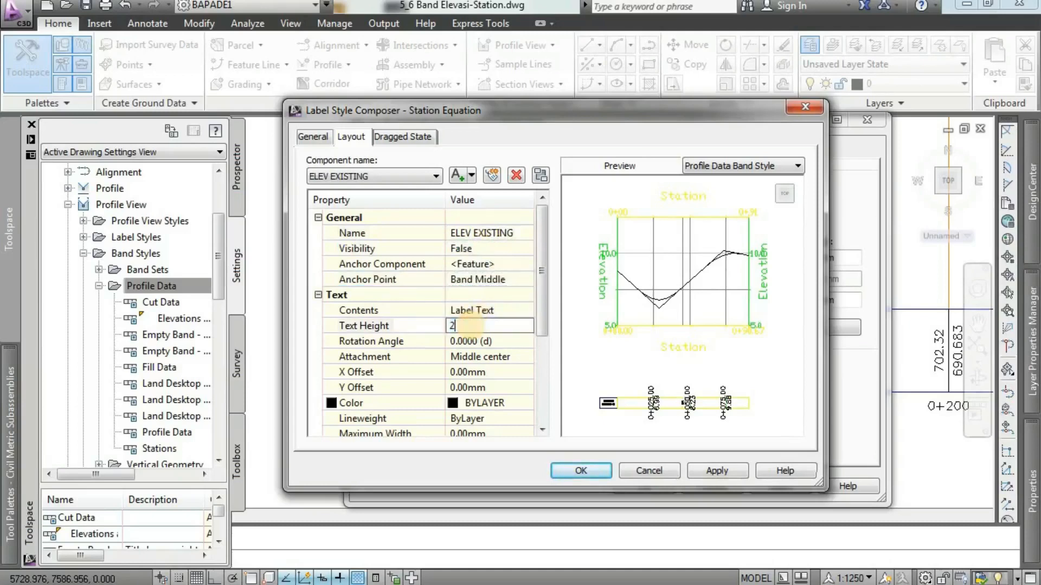
{"action": "left_click", "coordinate": [499, 341]}
{"action": "type", "text": "90"}
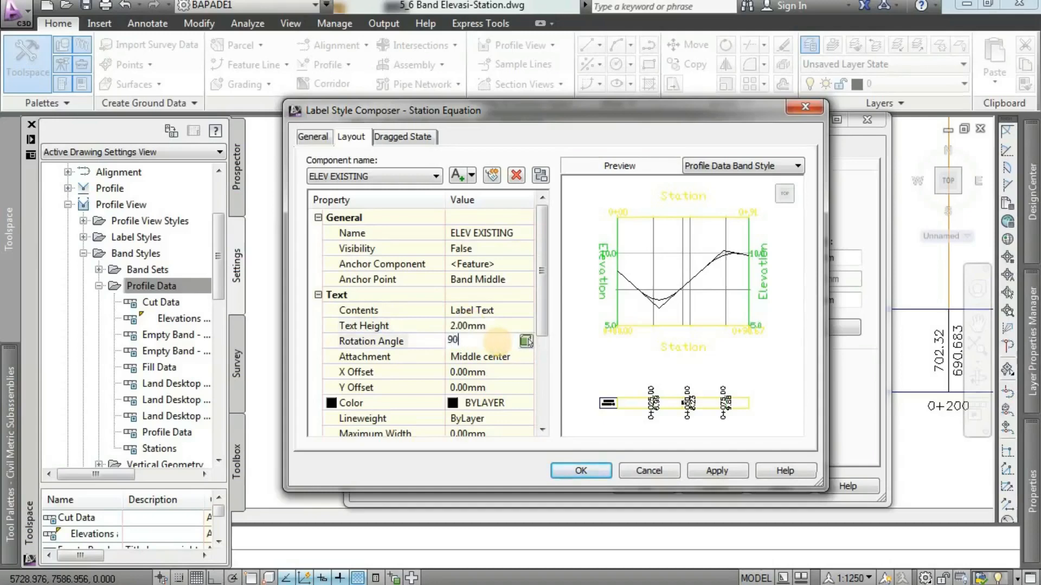
{"action": "left_click", "coordinate": [505, 356]}
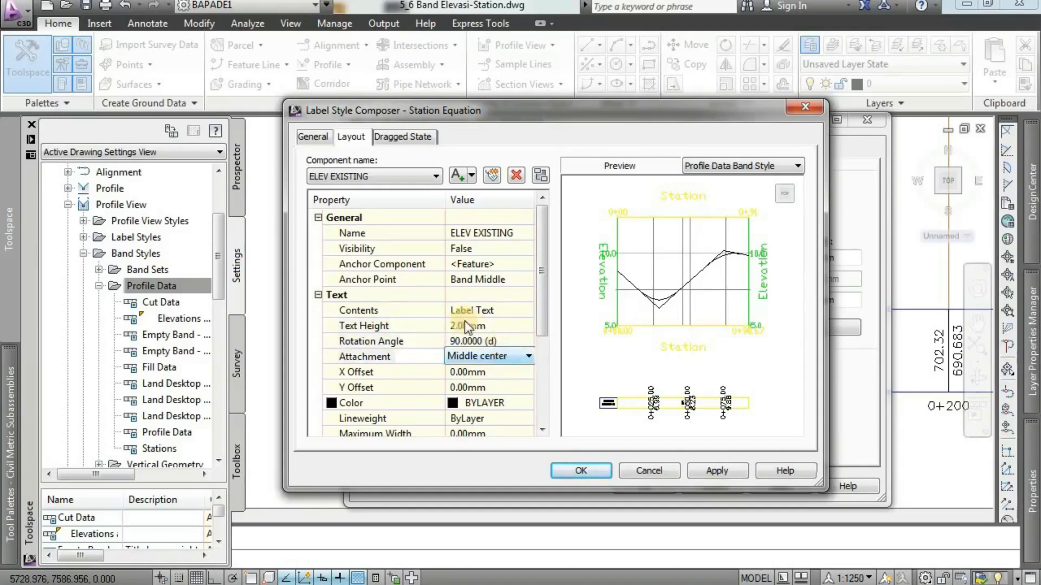
Replace the ELEV EXISTING component's default contents with the Profile2 Elevation property, and apply and accept the Station Equation label.
{"action": "left_click", "coordinate": [479, 311]}
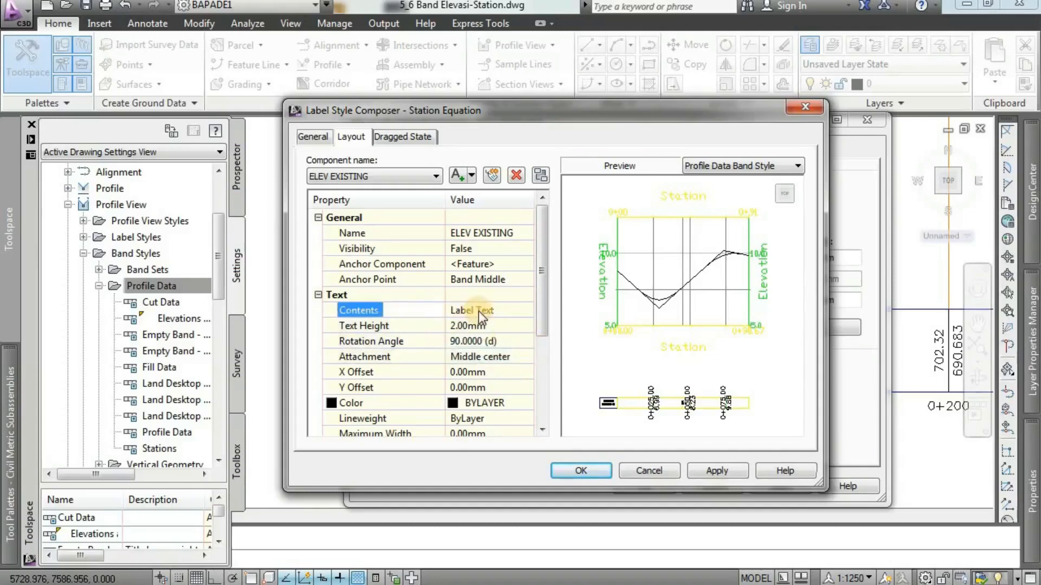
{"action": "left_click", "coordinate": [479, 311]}
{"action": "left_click", "coordinate": [528, 311]}
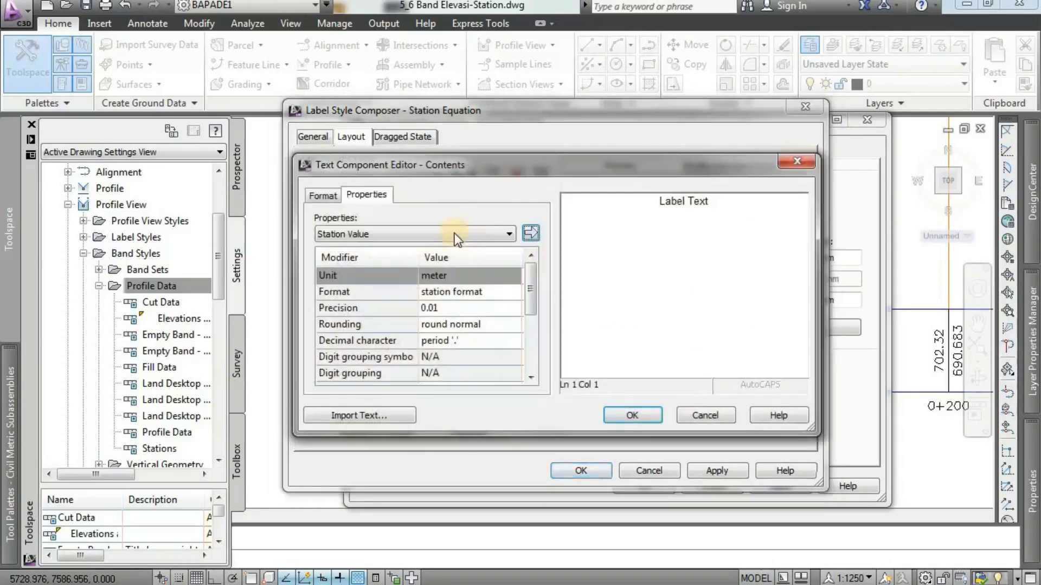
{"action": "left_click_drag", "start_coordinate": [723, 199], "coordinate": [629, 201]}
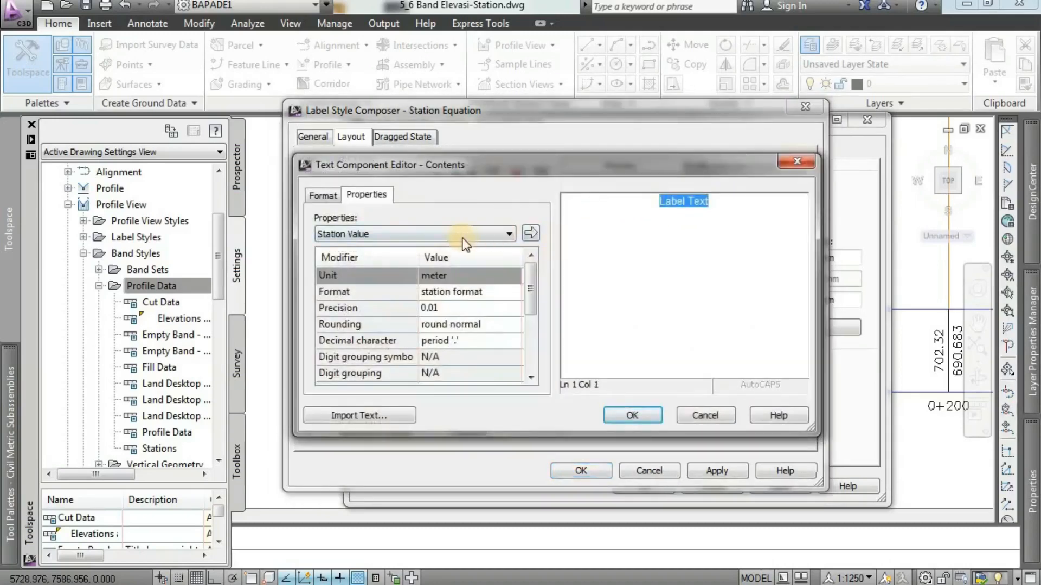
{"action": "left_click", "coordinate": [445, 236]}
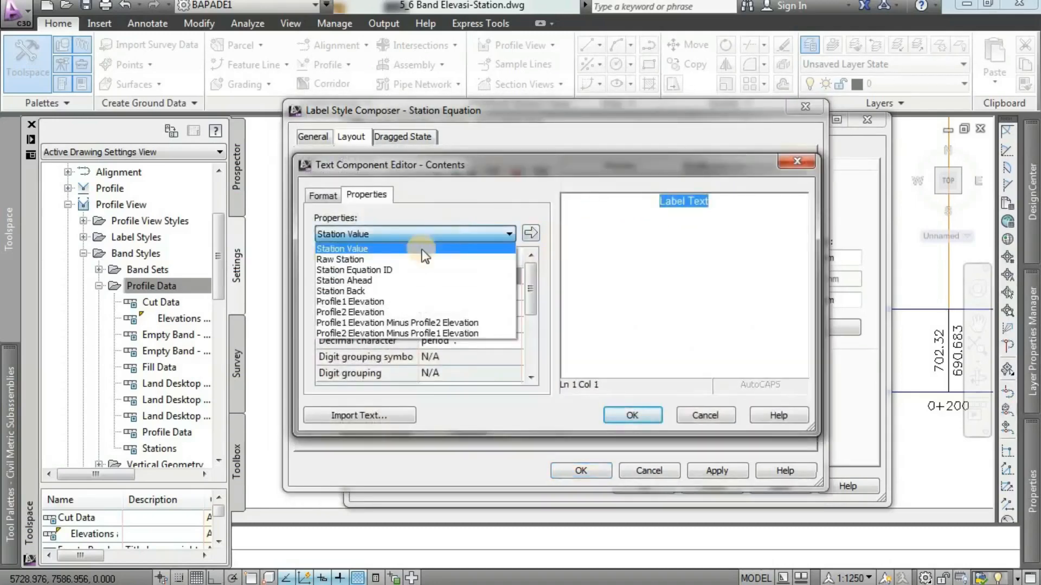
{"action": "left_click", "coordinate": [372, 313]}
{"action": "left_click", "coordinate": [530, 233]}
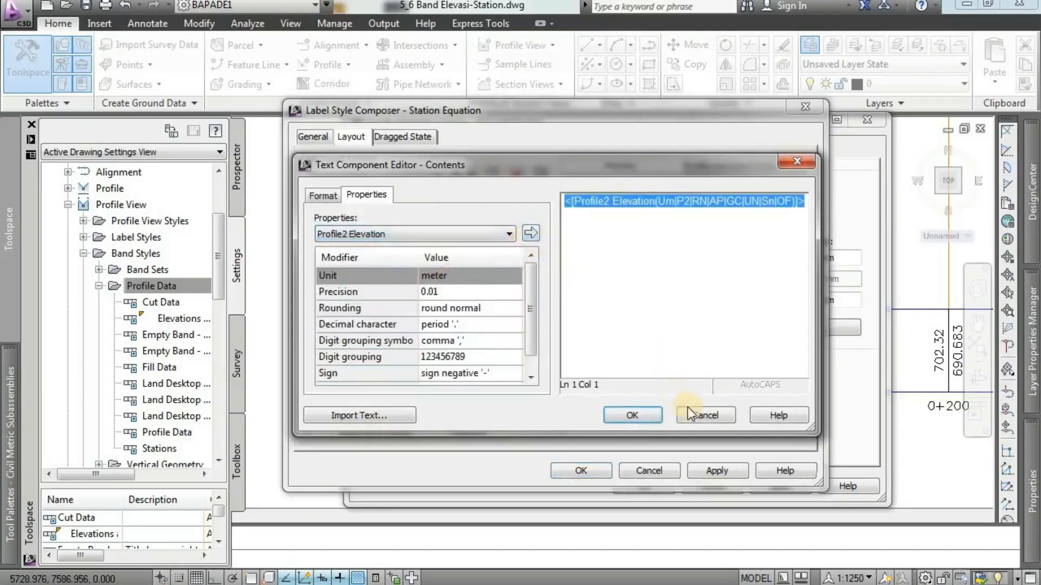
{"action": "left_click", "coordinate": [633, 416]}
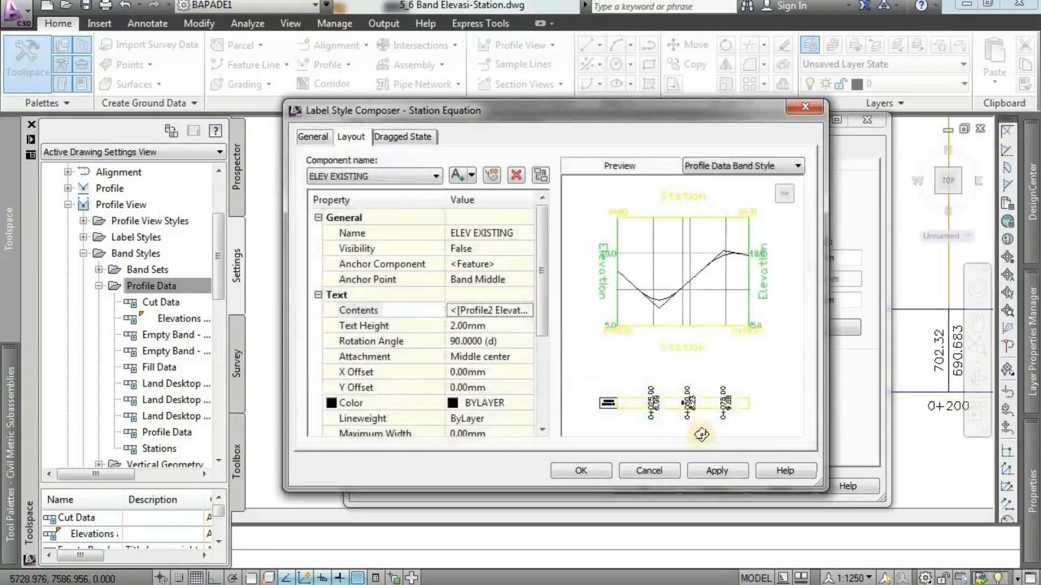
{"action": "left_click", "coordinate": [716, 470]}
{"action": "left_click", "coordinate": [580, 472]}
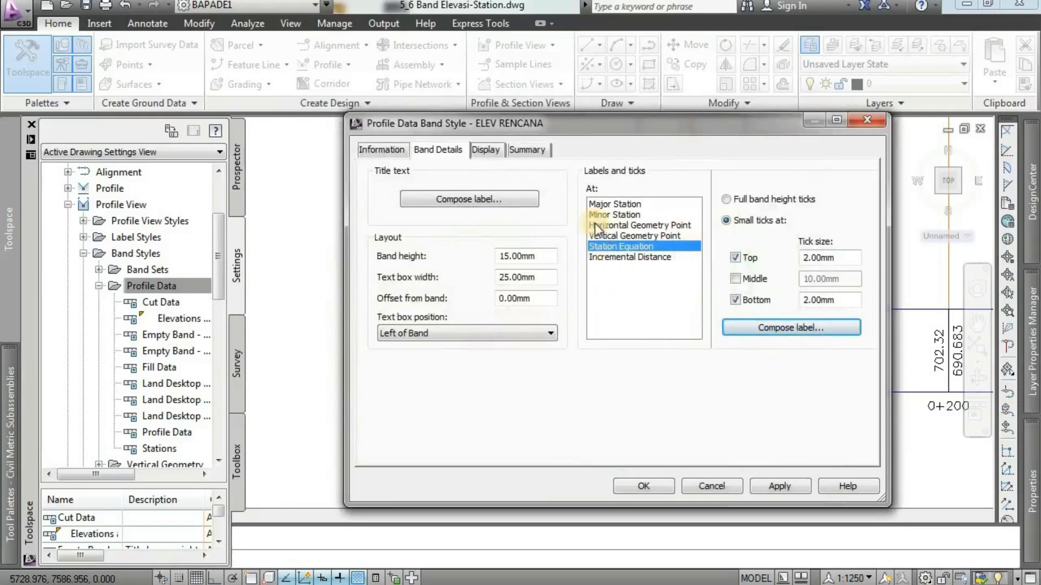
Change the display color of the ELEV RENCANA style's Band Border to blue.
{"action": "left_click", "coordinate": [631, 258]}
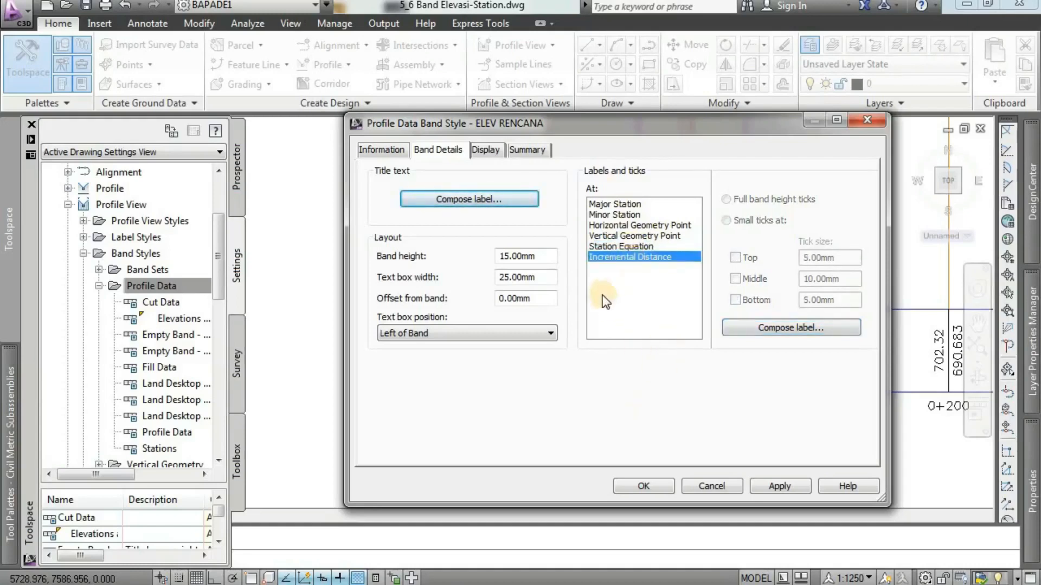
{"action": "left_click", "coordinate": [492, 153]}
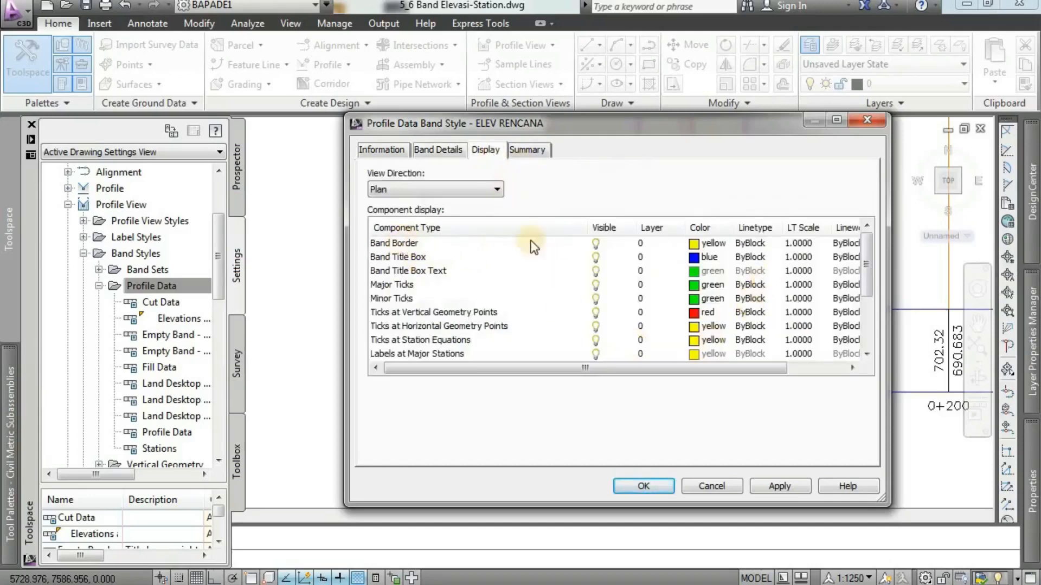
{"action": "left_click", "coordinate": [694, 243]}
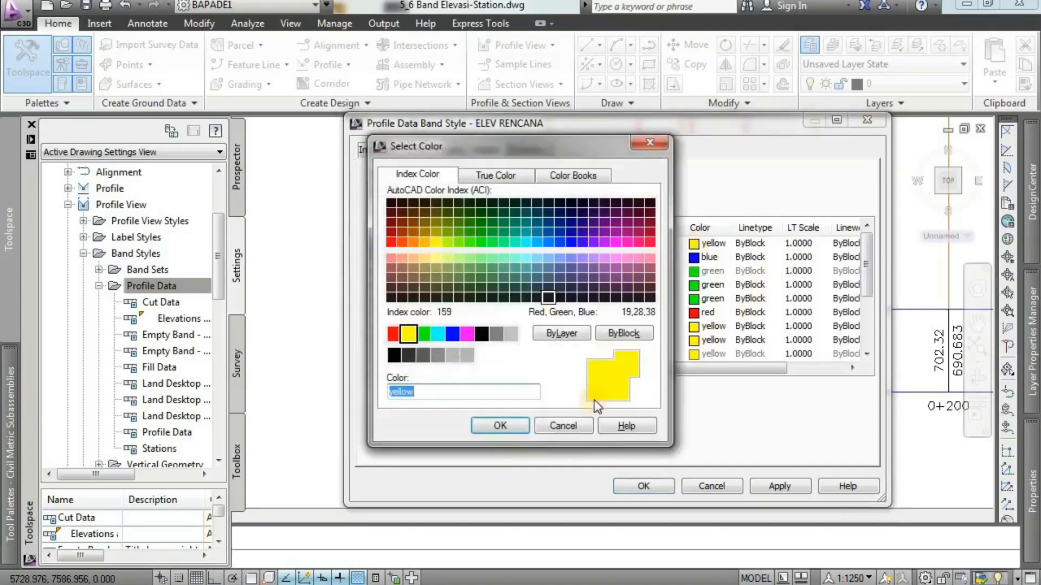
{"action": "left_click", "coordinate": [452, 333]}
{"action": "left_click", "coordinate": [502, 425]}
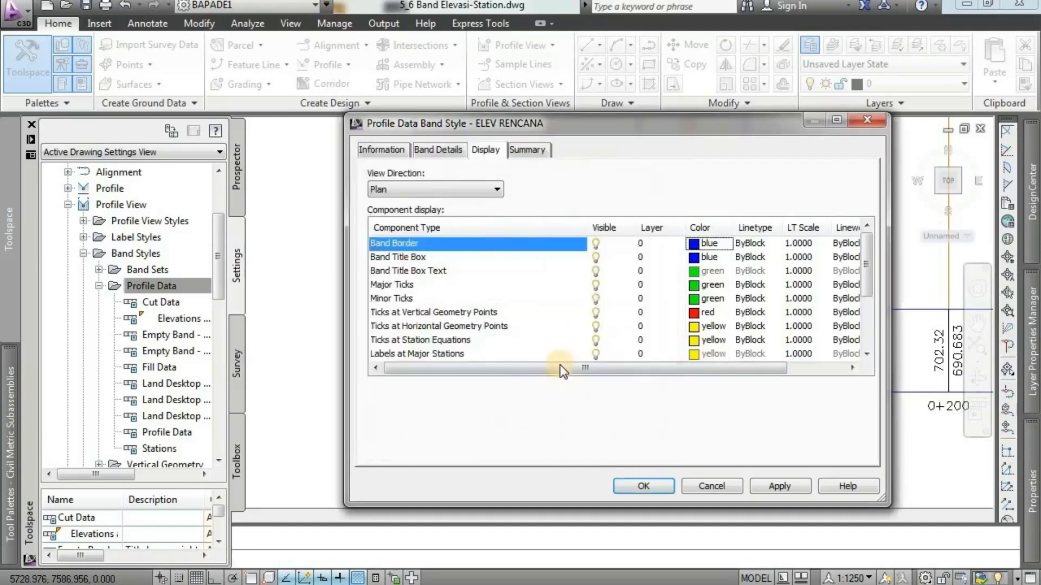
Turn off the visibility of Minor Ticks, Ticks at Horizontal Geometry Points and Ticks at Station Equations in the band style.
{"action": "left_click", "coordinate": [864, 355]}
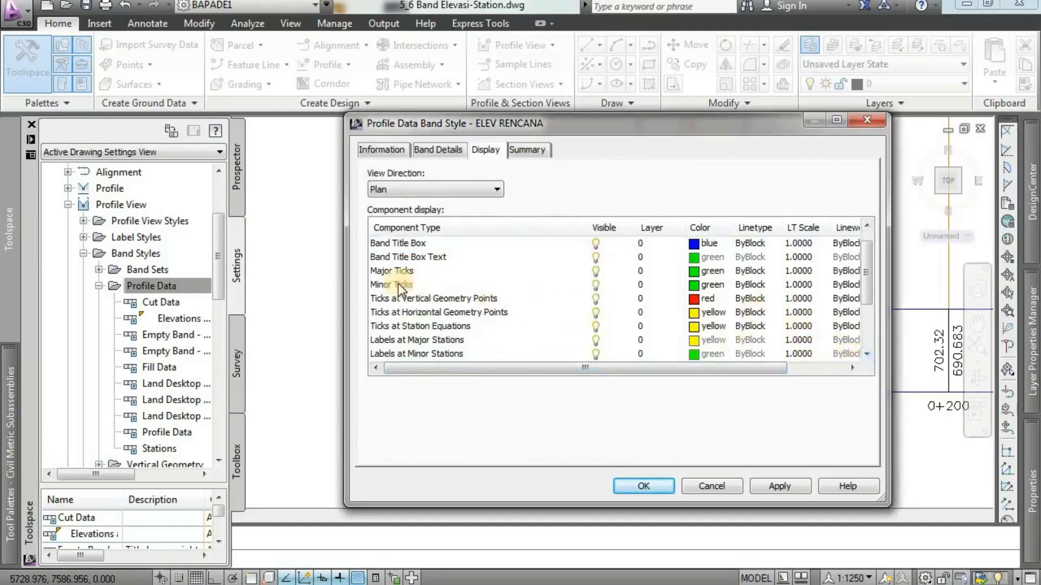
{"action": "left_click", "coordinate": [595, 287]}
{"action": "left_click", "coordinate": [595, 287]}
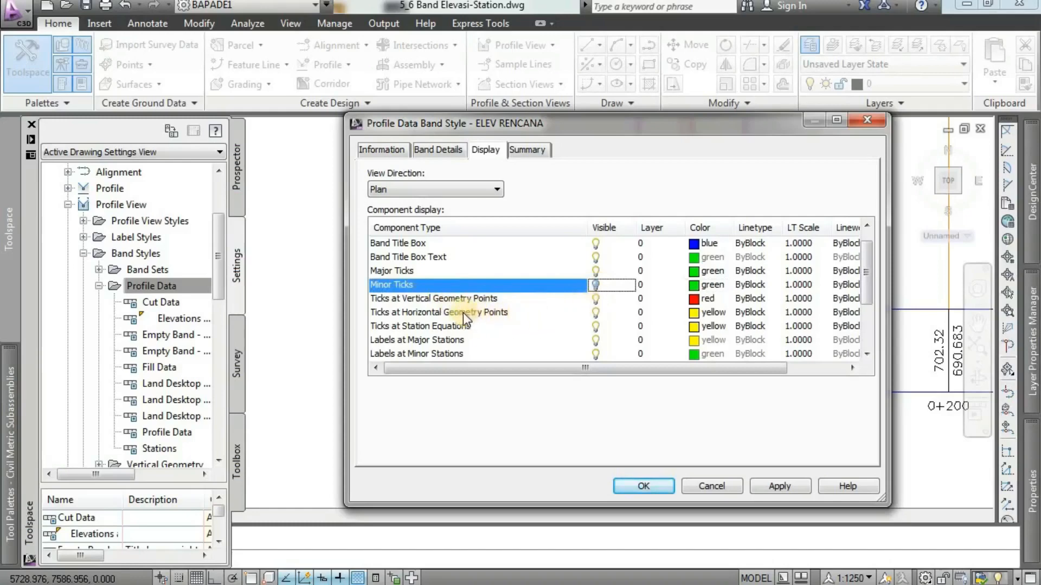
{"action": "left_click", "coordinate": [596, 313]}
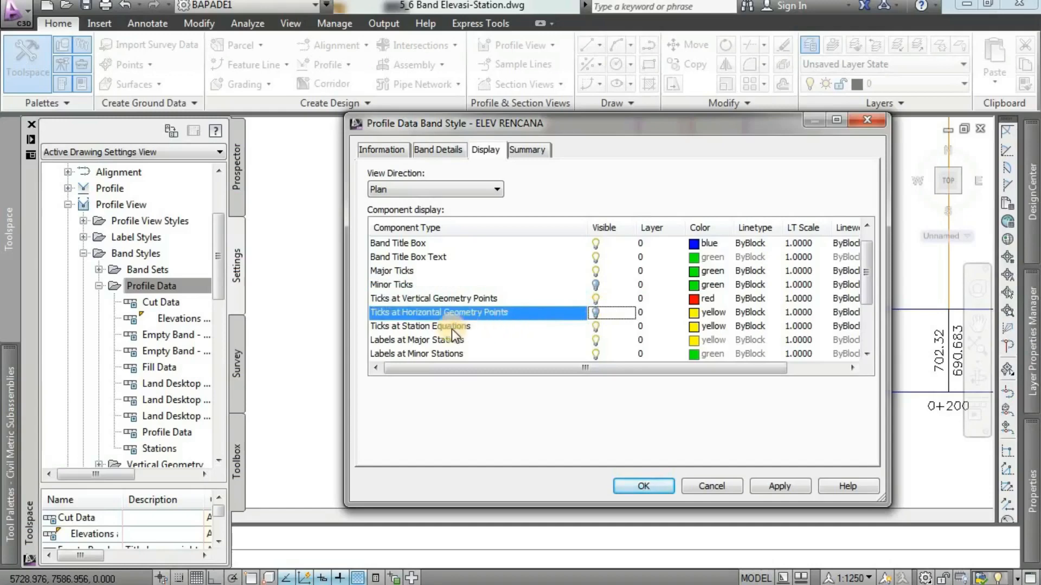
{"action": "left_click", "coordinate": [597, 328]}
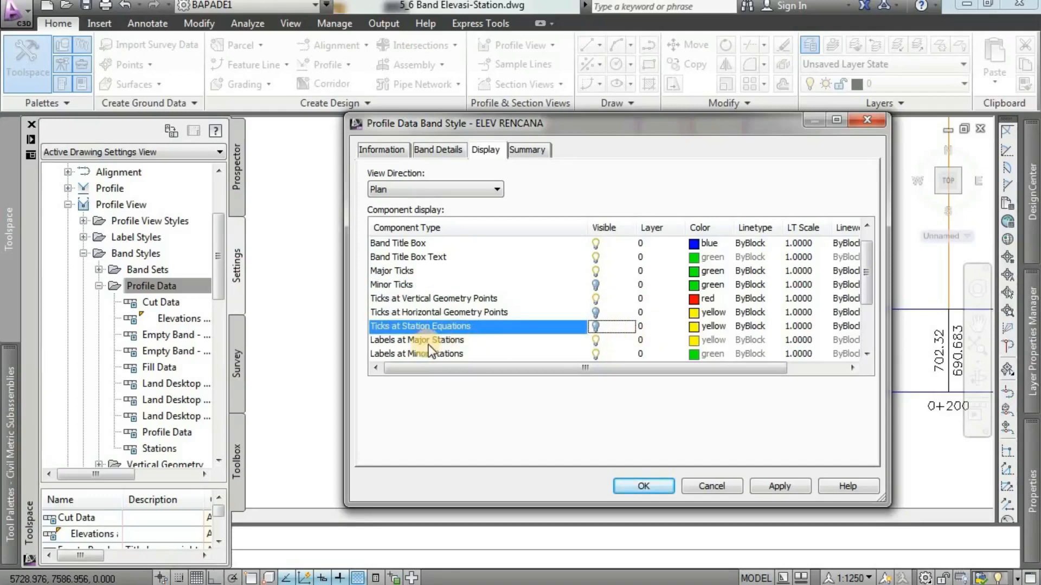
Hide the labels at minor stations, horizontal geometry points and station equations, and apply and accept the ELEV RENCANA style.
{"action": "left_click", "coordinate": [865, 353]}
{"action": "left_click", "coordinate": [865, 354]}
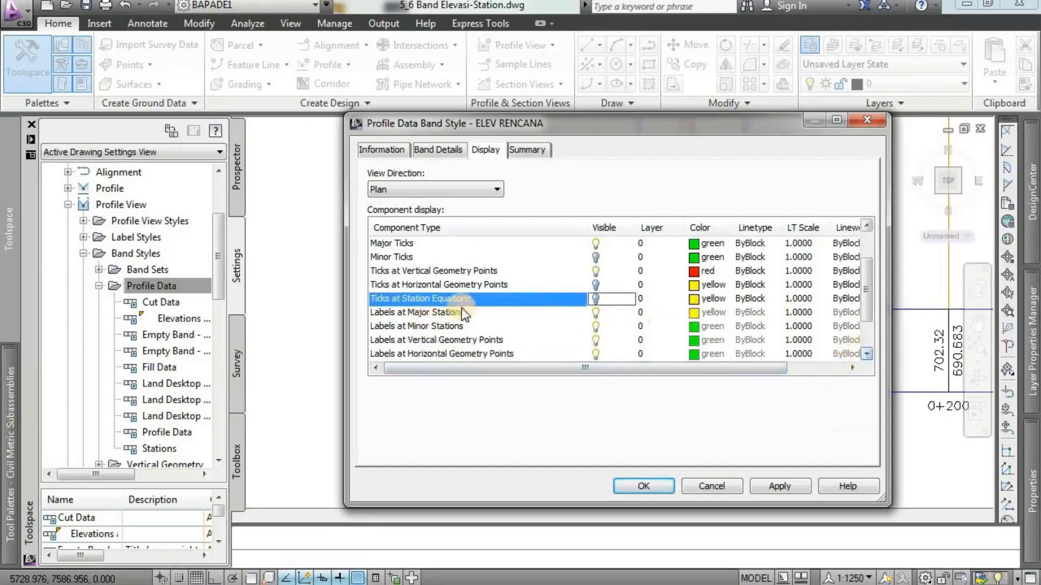
{"action": "left_click", "coordinate": [596, 326]}
{"action": "left_click", "coordinate": [866, 354]}
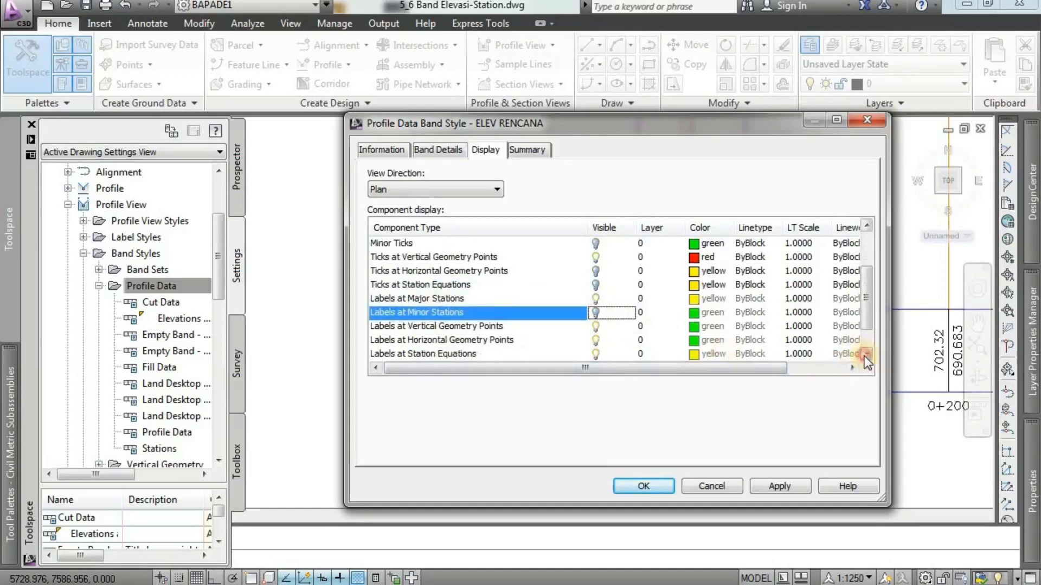
{"action": "left_click", "coordinate": [866, 354]}
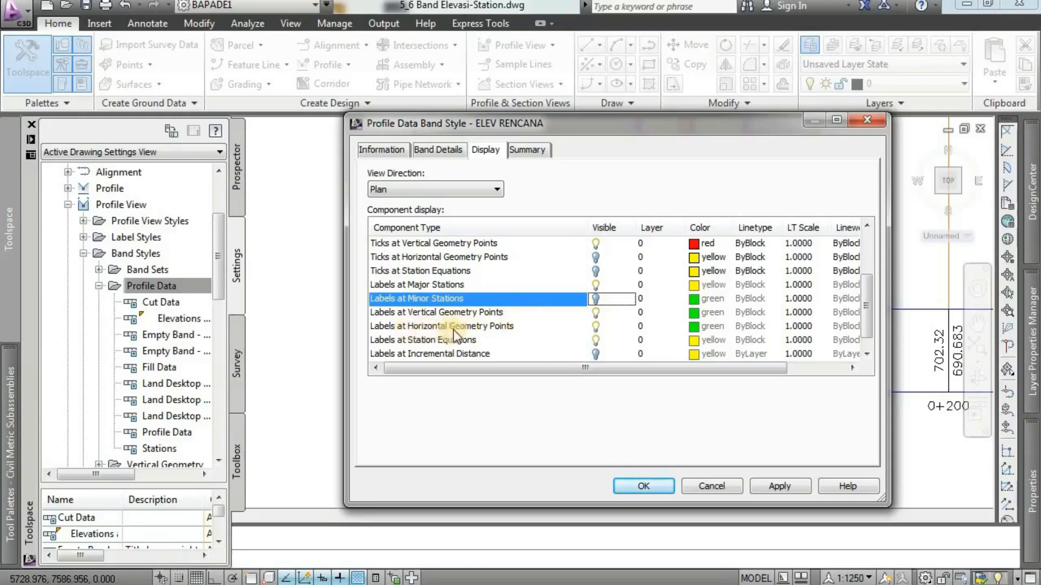
{"action": "left_click", "coordinate": [595, 327]}
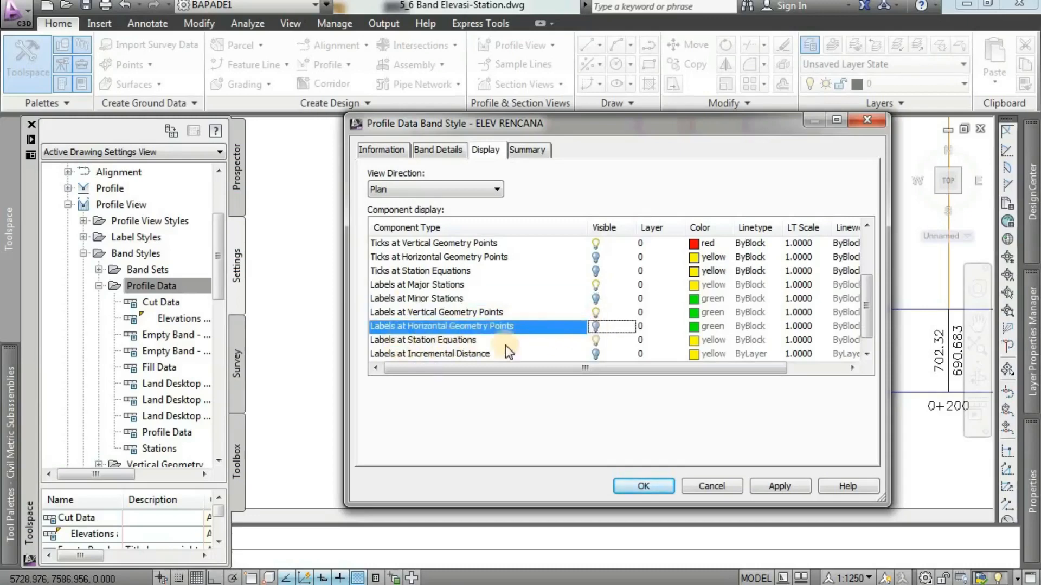
{"action": "left_click", "coordinate": [597, 341]}
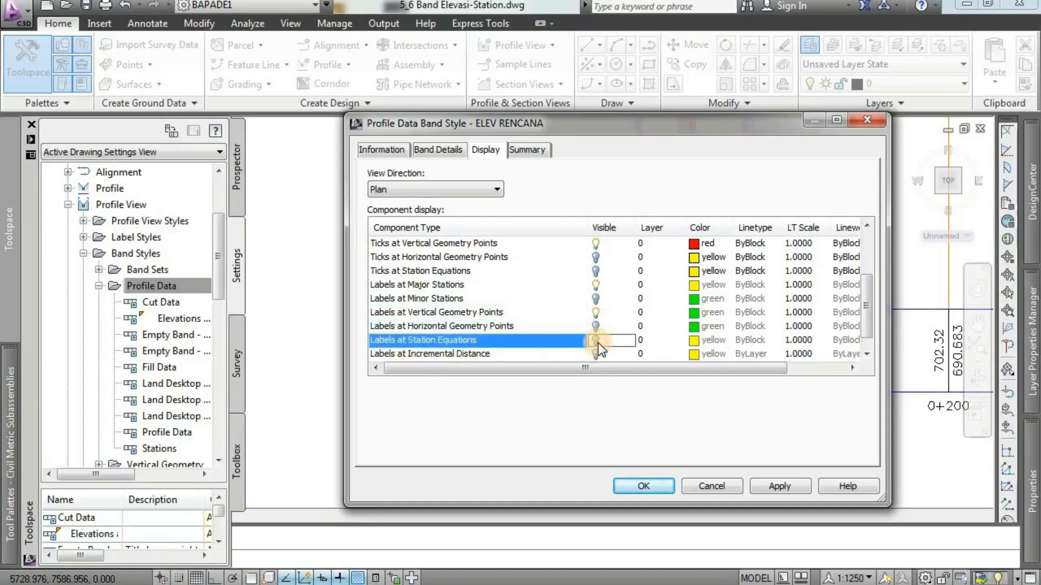
{"action": "left_click", "coordinate": [775, 486]}
{"action": "left_click", "coordinate": [644, 486]}
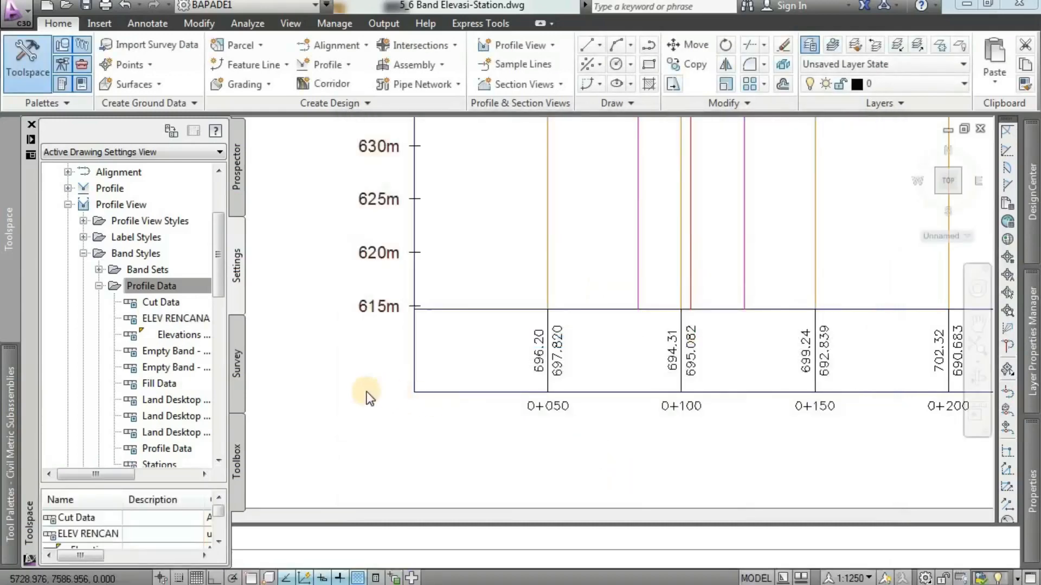
Open the band settings in the properties of the RUAS13 profile view.
{"action": "scroll", "coordinate": [372, 348], "scroll_direction": "down", "scroll_amount": 4}
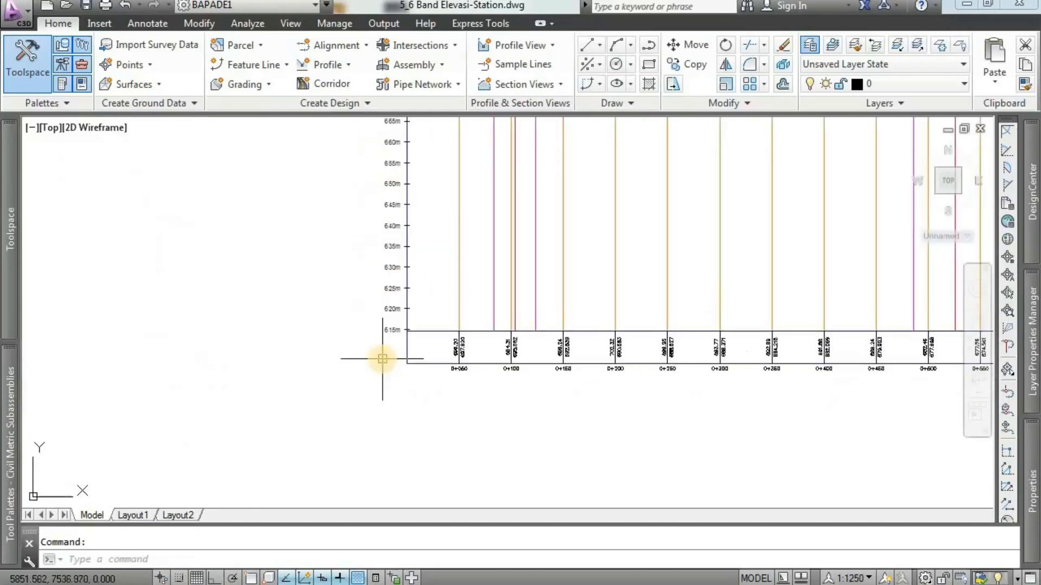
{"action": "scroll", "coordinate": [388, 376], "scroll_direction": "up", "scroll_amount": 2}
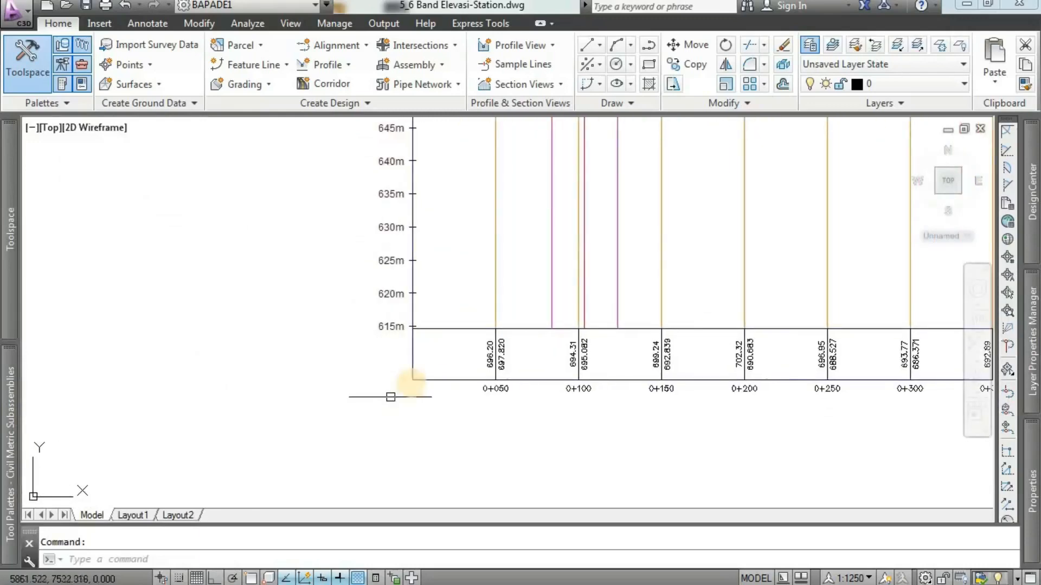
{"action": "left_click", "coordinate": [412, 372]}
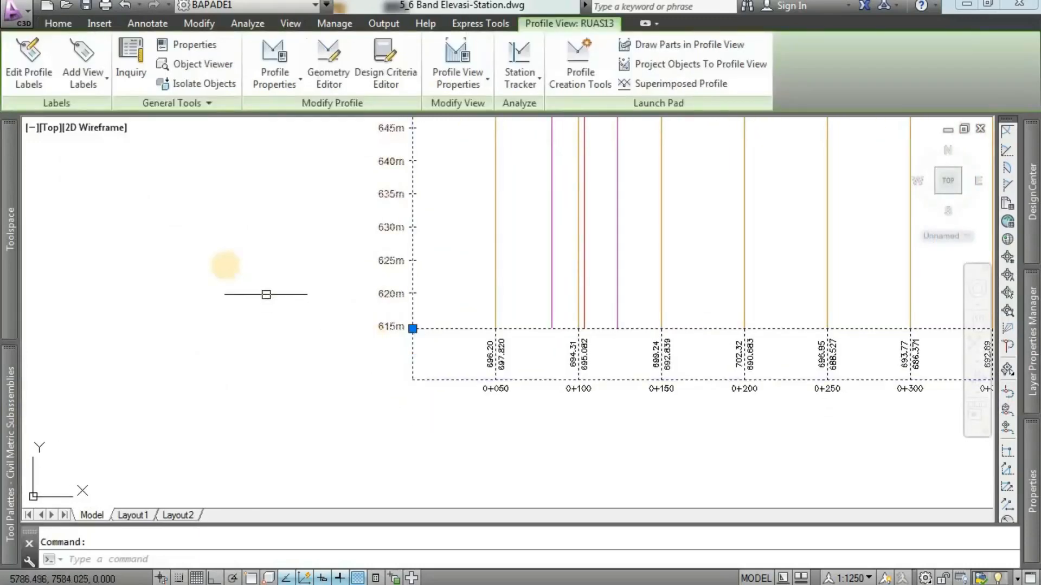
{"action": "right_click", "coordinate": [226, 266]}
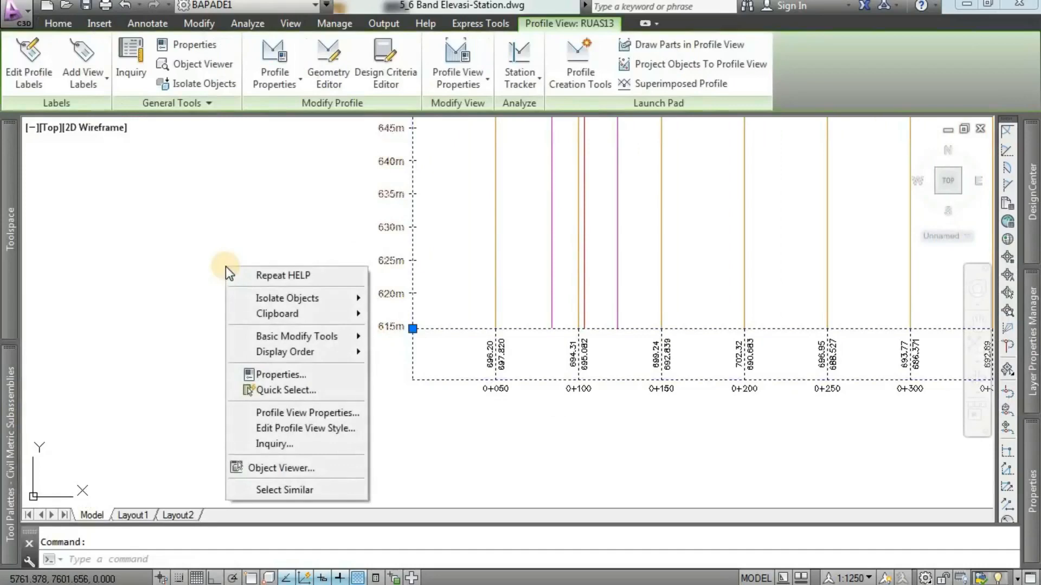
{"action": "left_click", "coordinate": [343, 414]}
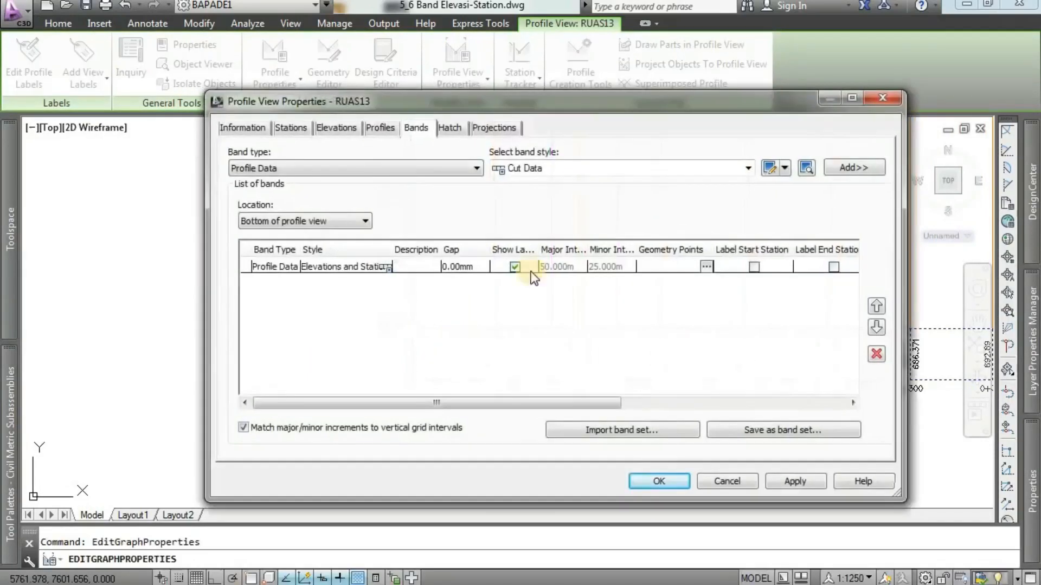
{"action": "left_click", "coordinate": [381, 127]}
{"action": "left_click", "coordinate": [416, 129]}
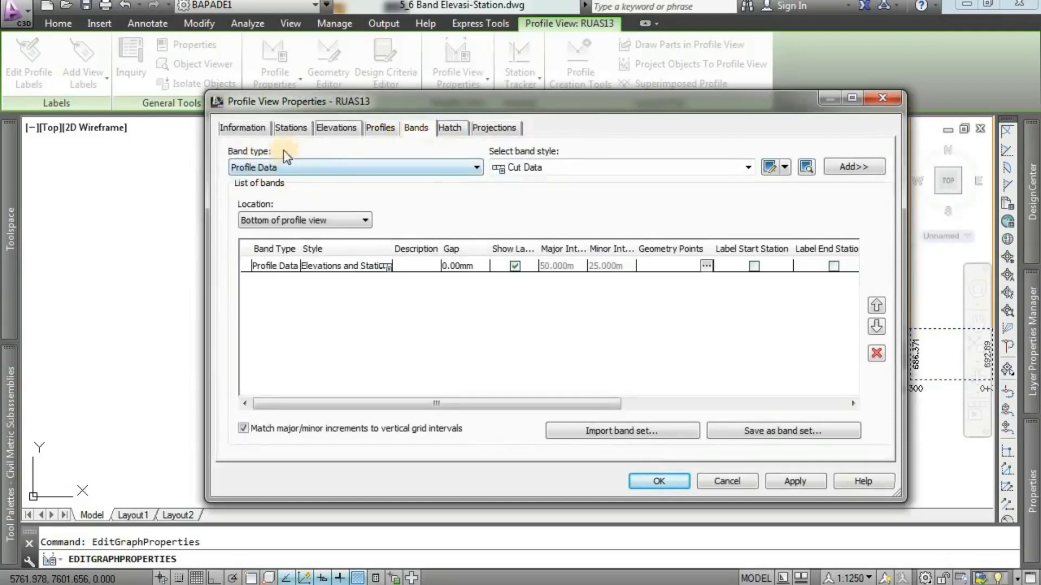
Add a Profile Data band with the ELEV RENCANA style at the bottom of the profile view.
{"action": "left_click", "coordinate": [301, 168]}
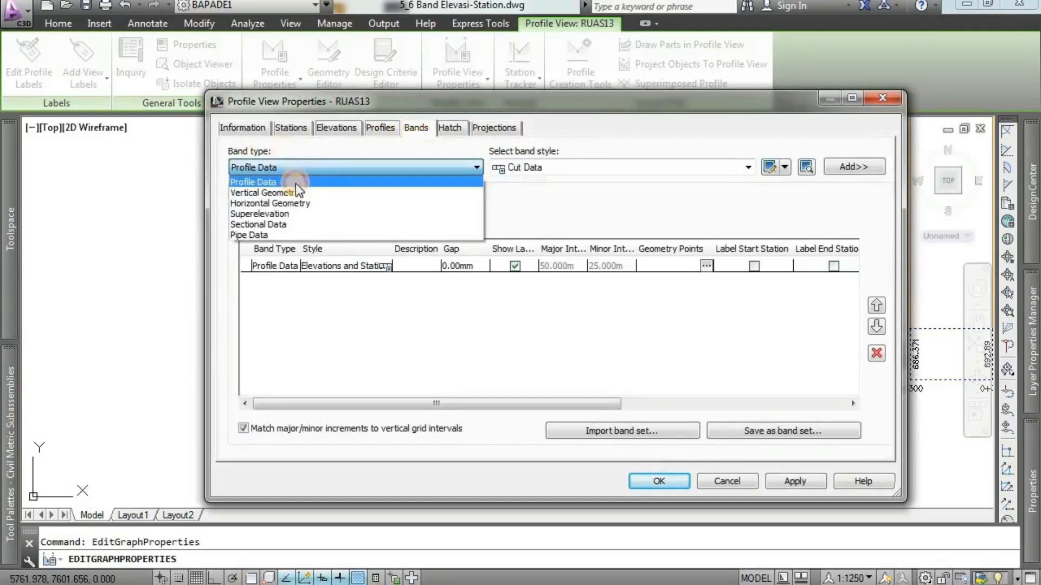
{"action": "left_click", "coordinate": [294, 182]}
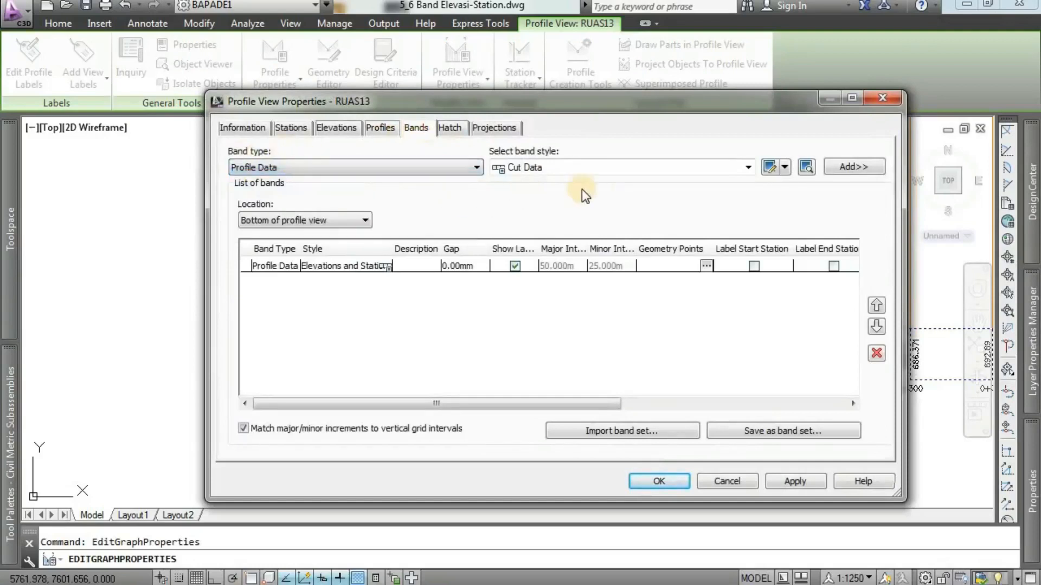
{"action": "left_click", "coordinate": [609, 170]}
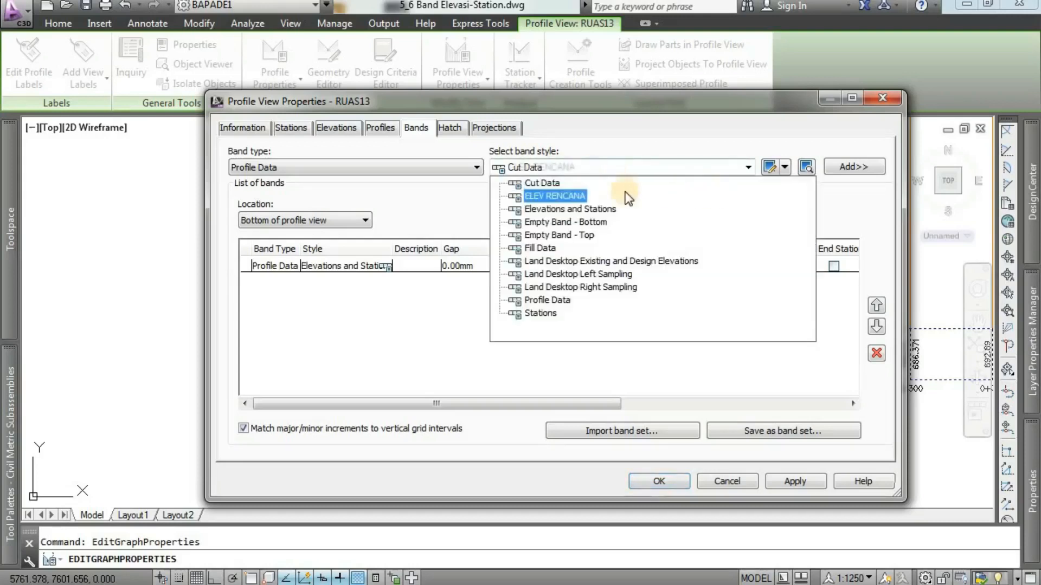
{"action": "left_click", "coordinate": [577, 198]}
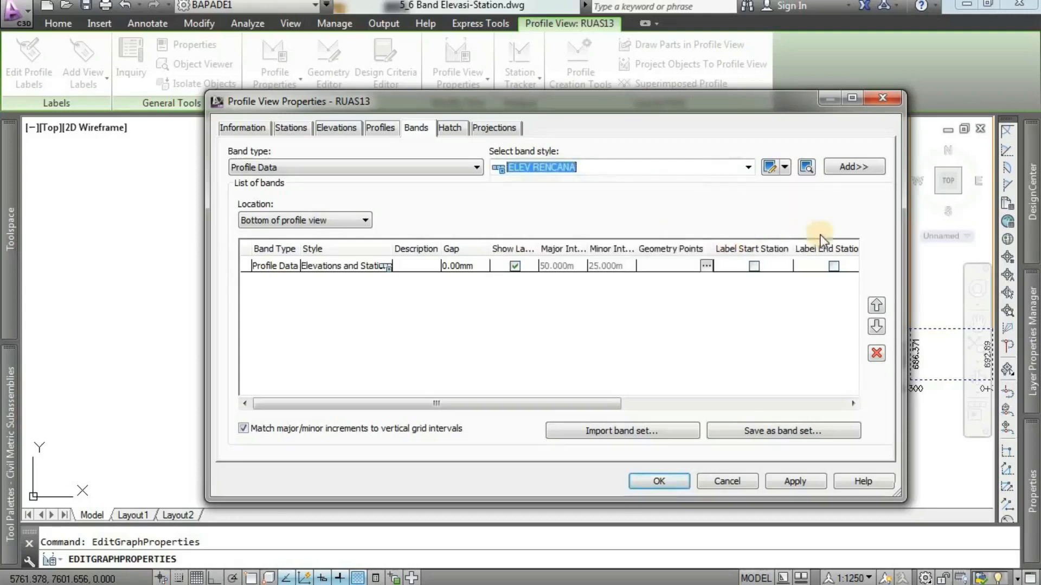
{"action": "left_click", "coordinate": [861, 166]}
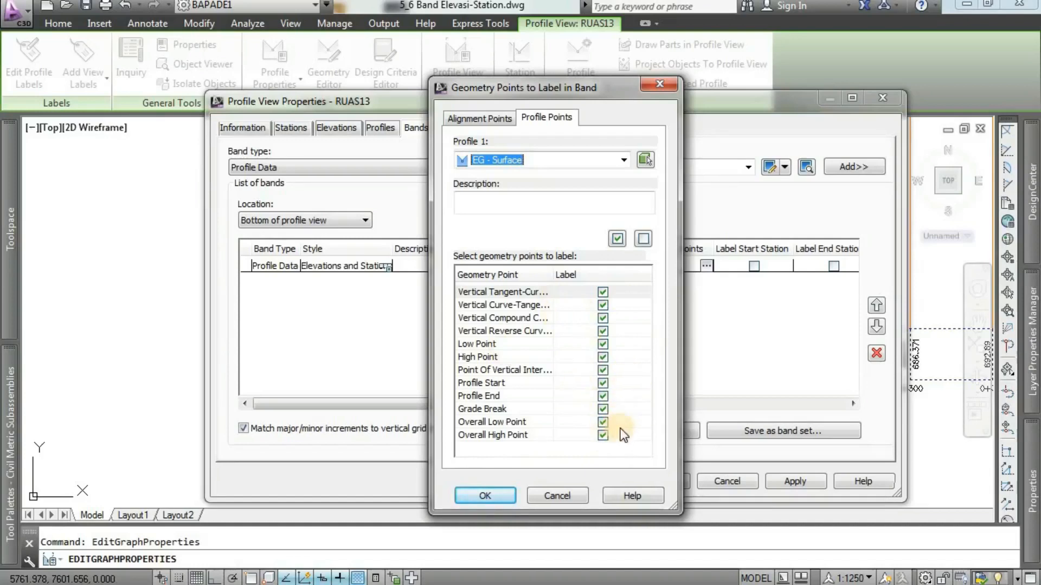
Exclude Overall High Point, Overall Low Point, Low Point and High Point from the labeled profile geometry points, and accept the selection.
{"action": "left_click", "coordinate": [604, 436]}
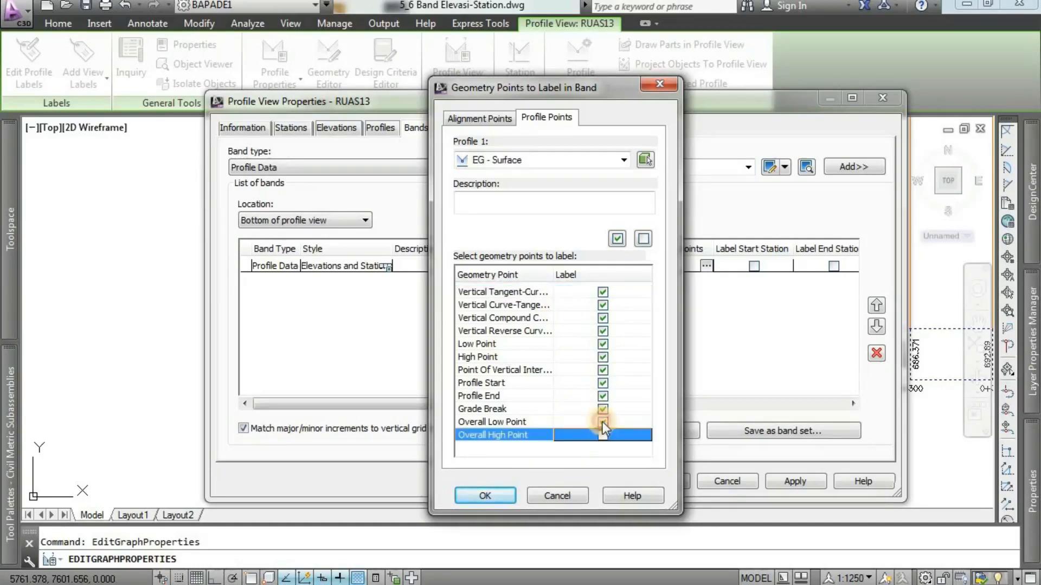
{"action": "left_click", "coordinate": [603, 421]}
{"action": "left_click", "coordinate": [603, 343]}
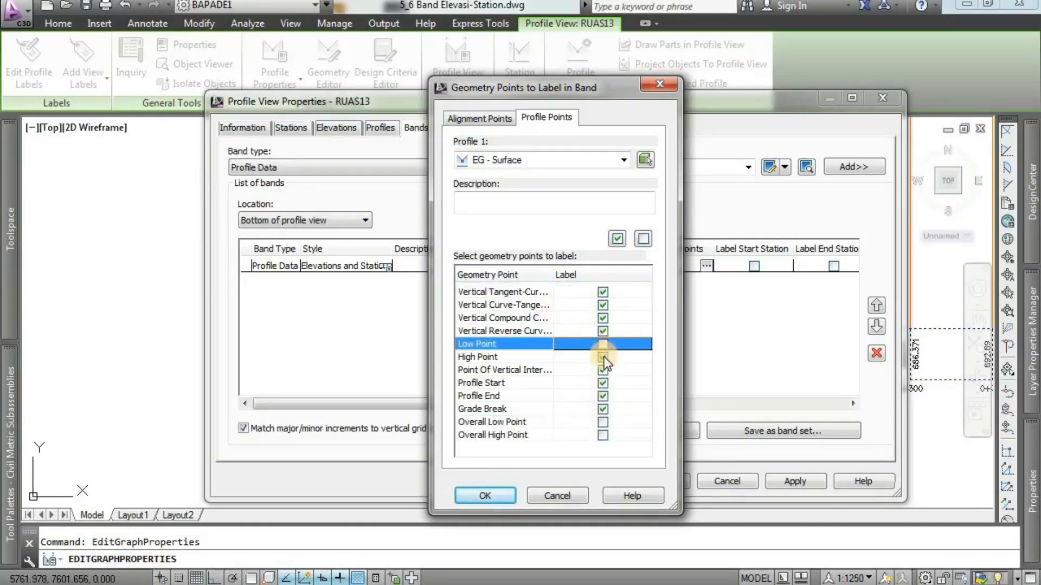
{"action": "left_click", "coordinate": [603, 357]}
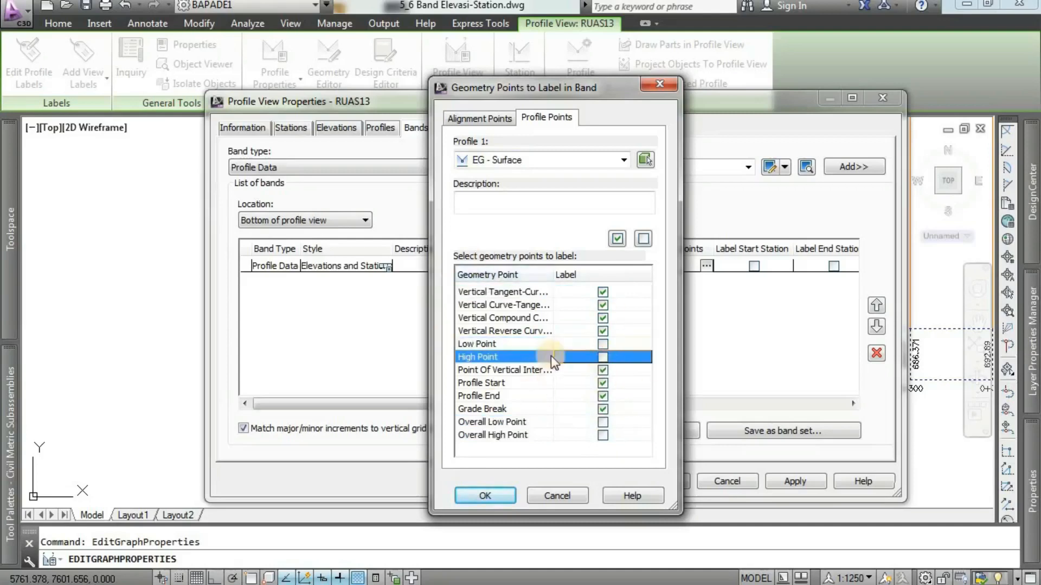
{"action": "left_click", "coordinate": [485, 495]}
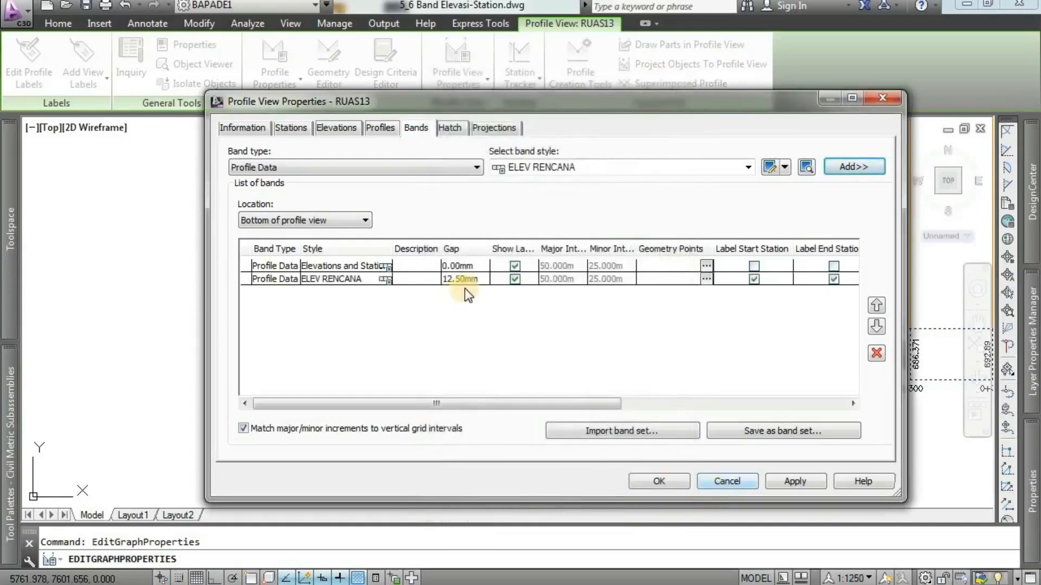
Set the gap of the ELEV RENCANA band to 0 mm.
{"action": "left_click", "coordinate": [479, 282]}
{"action": "left_click", "coordinate": [480, 281]}
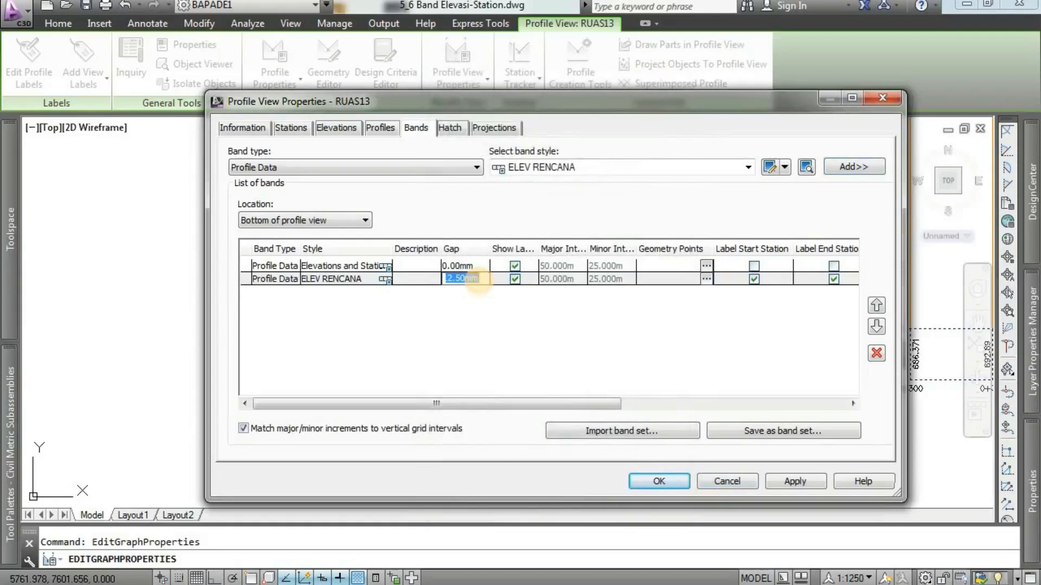
{"action": "type", "text": "0"}
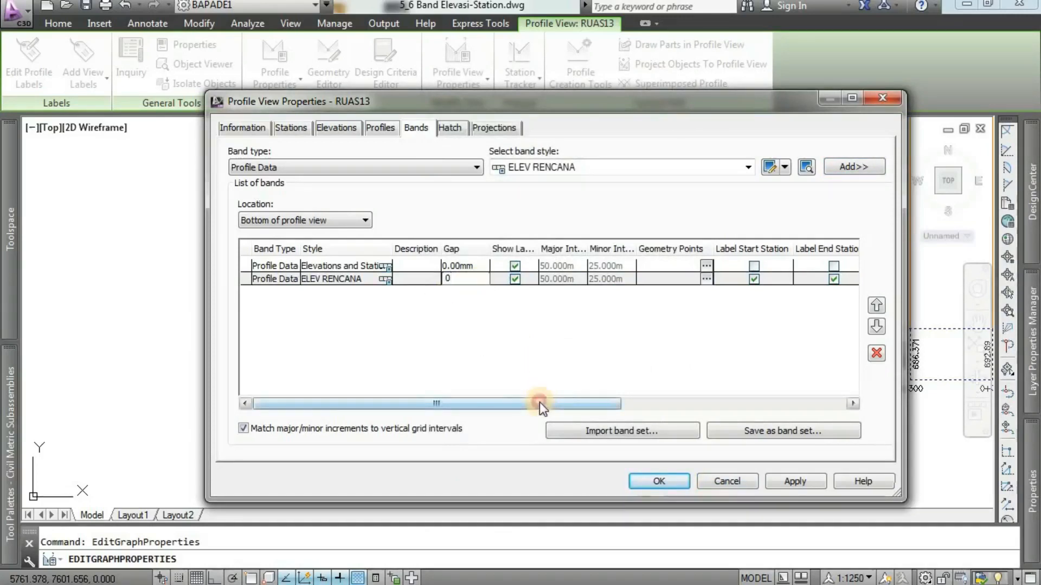
Assign RECPRO1 as Profile1 and EG - Surface as Profile2 for the ELEV RENCANA band.
{"action": "left_click_drag", "start_coordinate": [539, 402], "coordinate": [750, 418]}
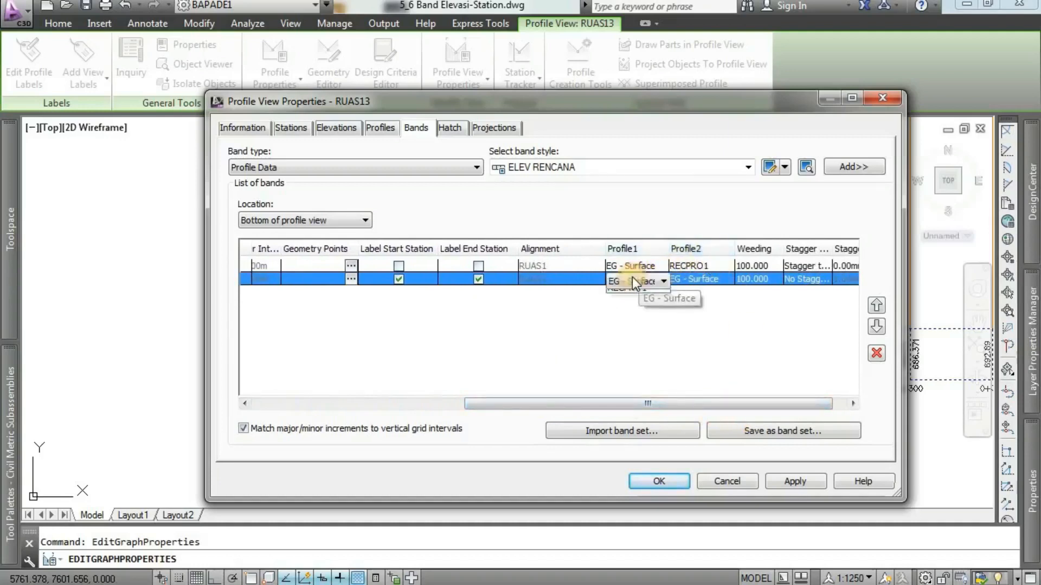
{"action": "left_click", "coordinate": [632, 278]}
{"action": "left_click", "coordinate": [634, 280]}
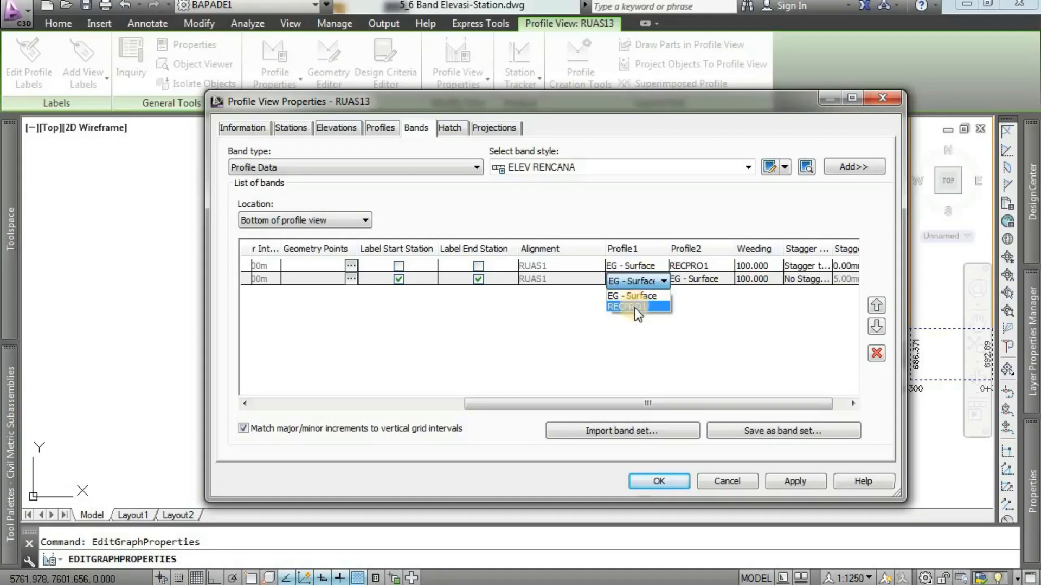
{"action": "left_click", "coordinate": [635, 308]}
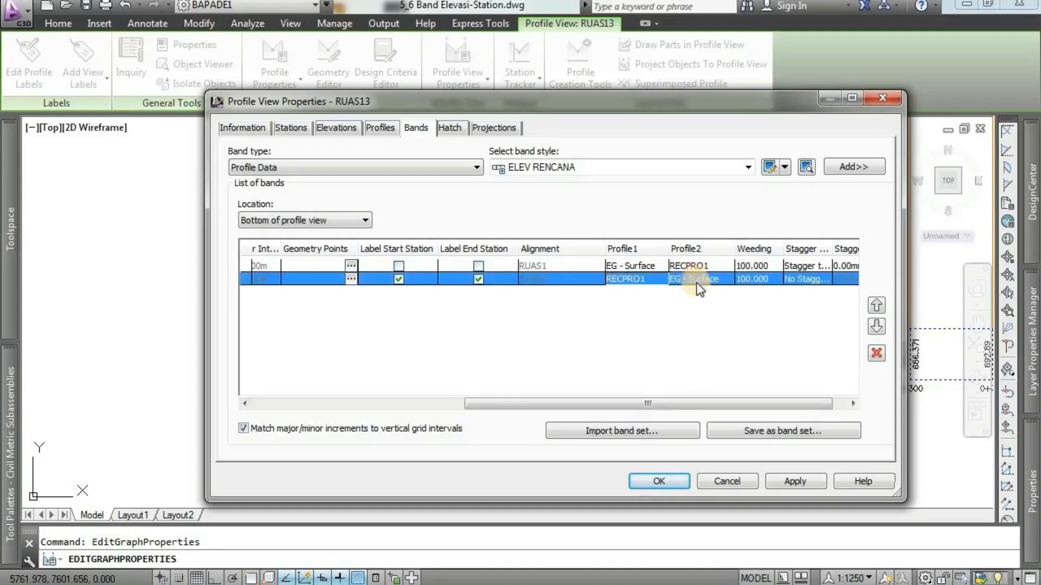
{"action": "left_click", "coordinate": [700, 286]}
{"action": "left_click", "coordinate": [699, 286]}
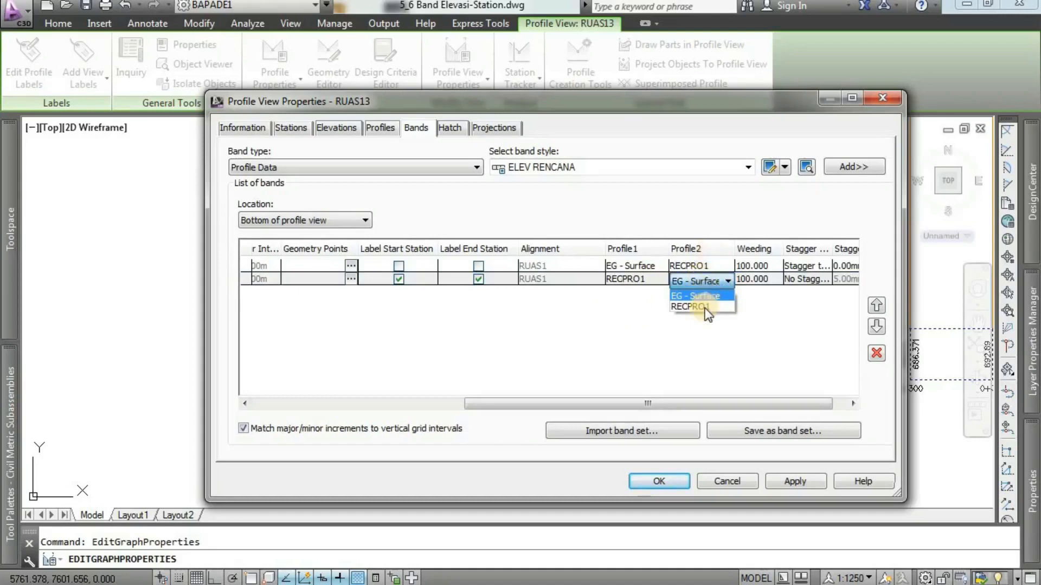
{"action": "left_click", "coordinate": [707, 297]}
Set the ELEV RENCANA band to stagger both sides with a 2 mm stagger height, and apply and accept the profile view properties.
{"action": "left_click_drag", "start_coordinate": [776, 404], "coordinate": [790, 407]}
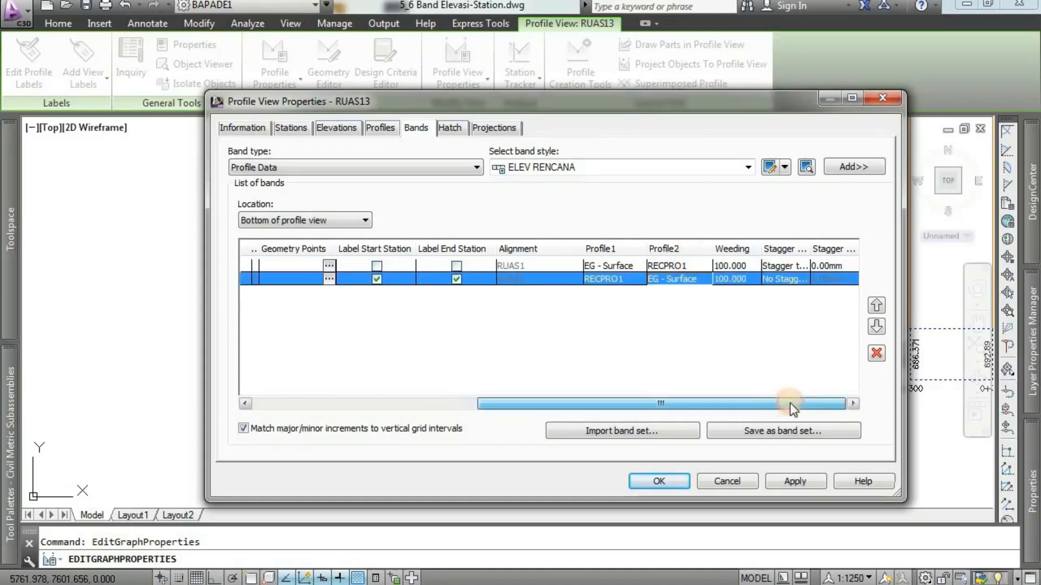
{"action": "left_click", "coordinate": [789, 283]}
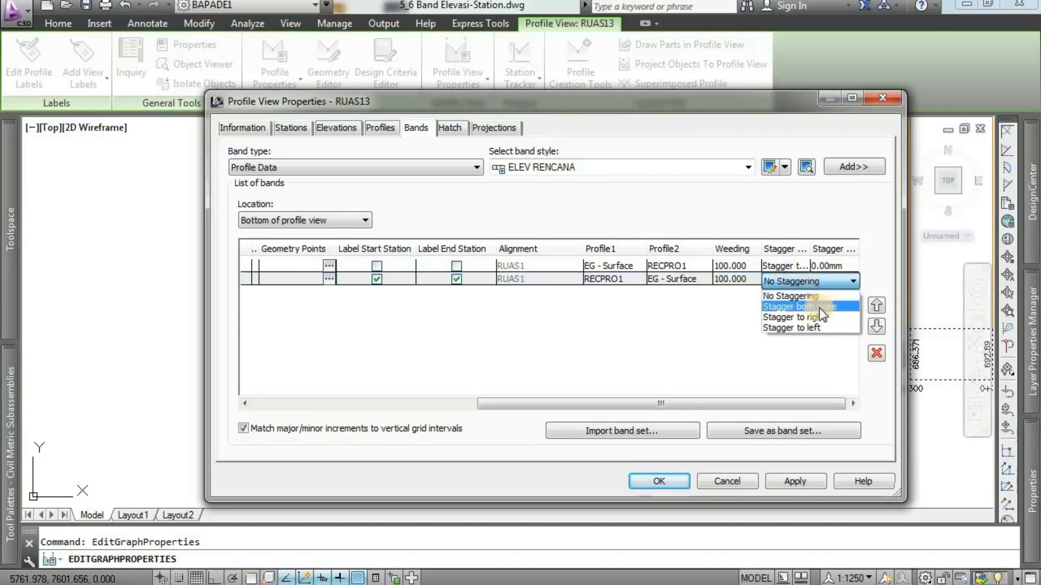
{"action": "left_click", "coordinate": [819, 309]}
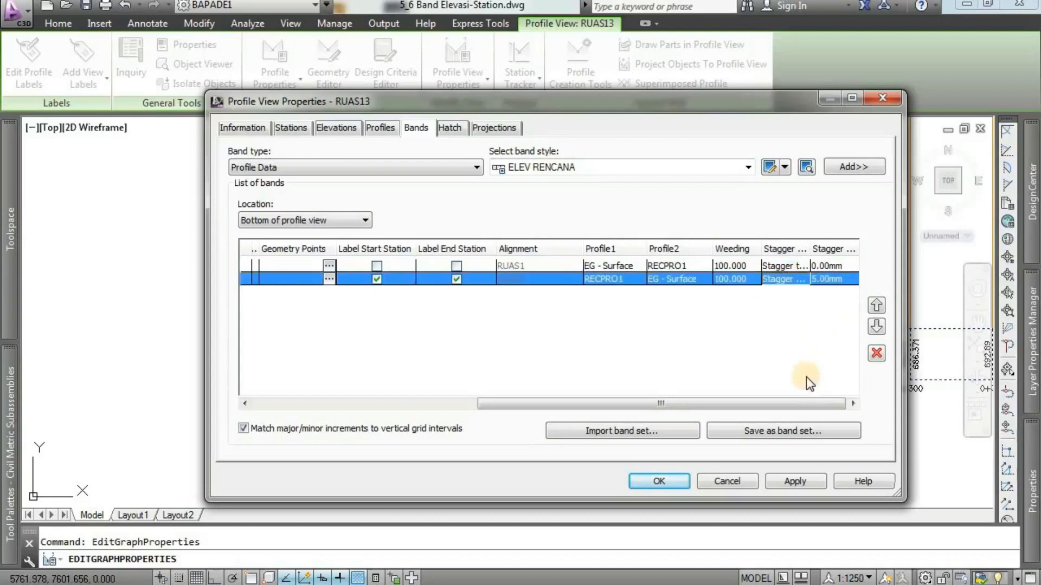
{"action": "left_click", "coordinate": [846, 281]}
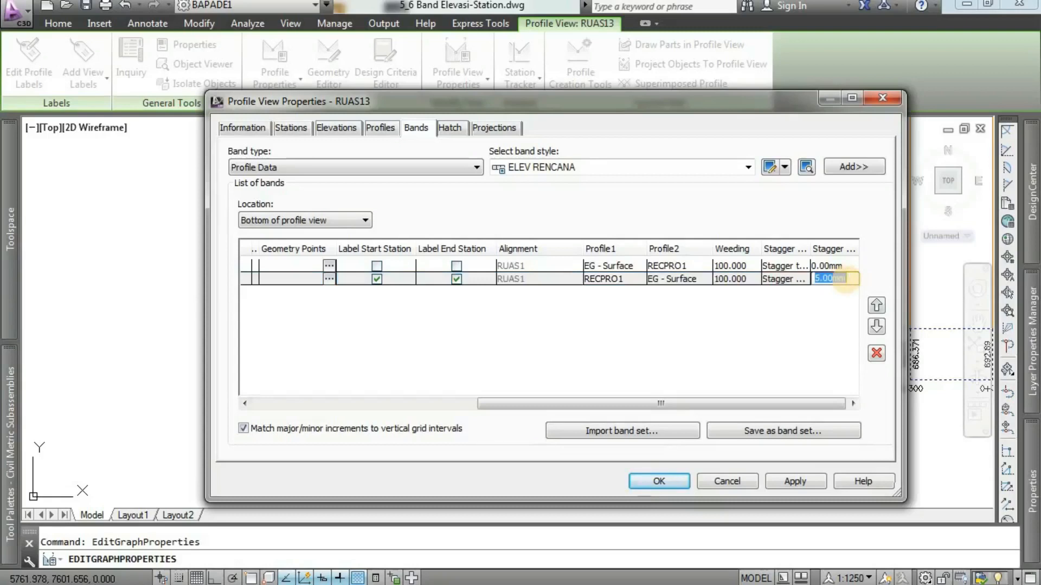
{"action": "type", "text": "2"}
{"action": "left_click", "coordinate": [755, 307]}
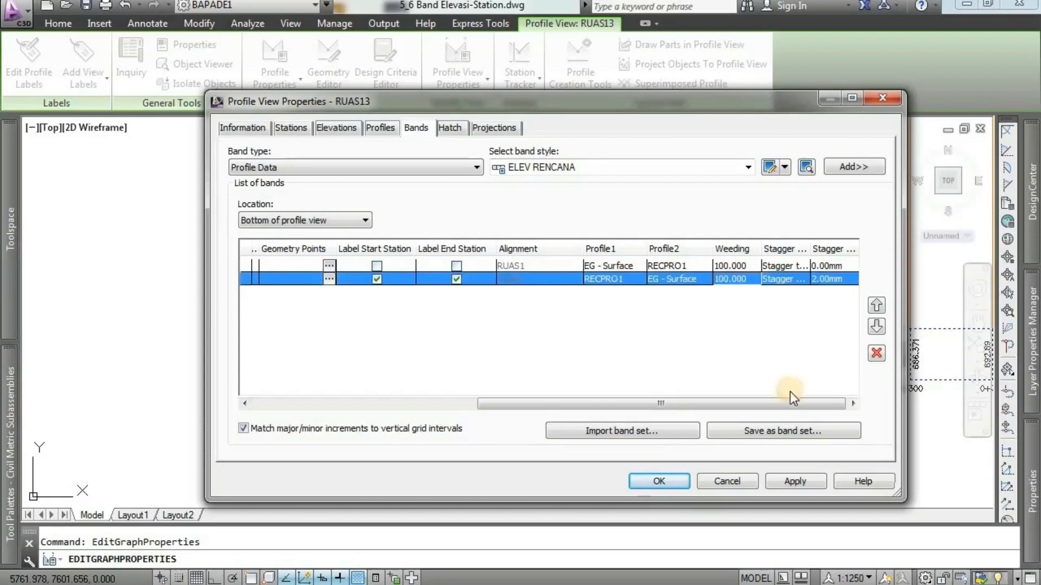
{"action": "left_click", "coordinate": [793, 481]}
{"action": "left_click", "coordinate": [651, 482]}
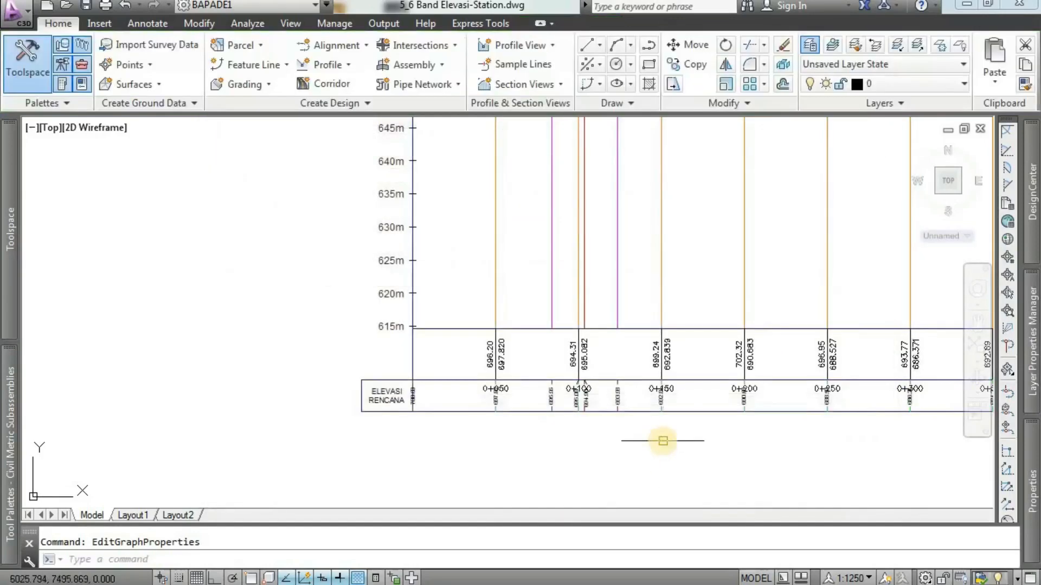
Examine the labels and ticks of the ELEVASI RENCANA band beneath the profile view.
{"action": "scroll", "coordinate": [418, 410], "scroll_direction": "up", "scroll_amount": 5}
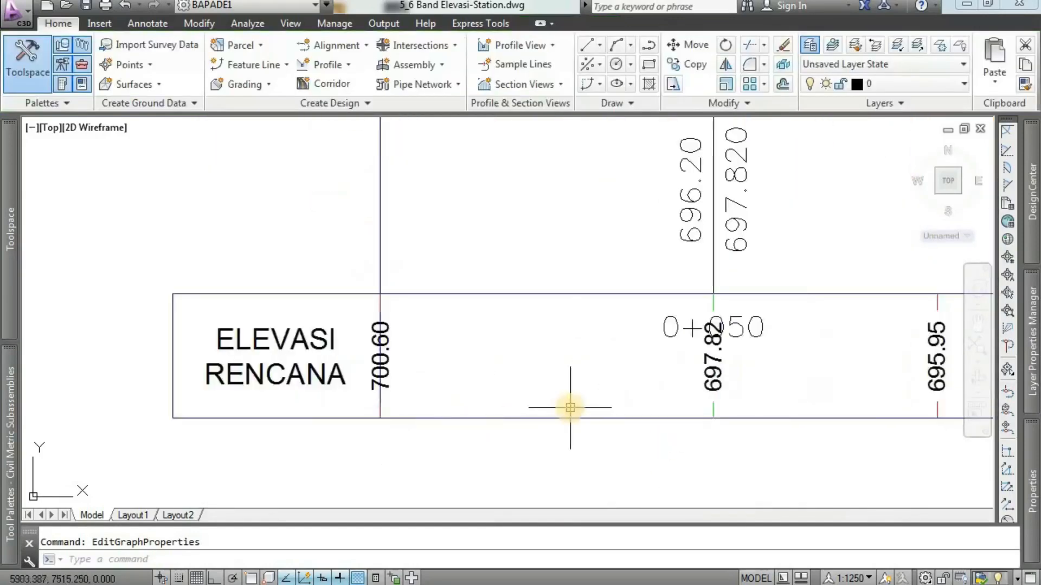
{"action": "scroll", "coordinate": [568, 409], "scroll_direction": "down", "scroll_amount": 2}
{"action": "middle_click_drag", "start_coordinate": [645, 400], "coordinate": [509, 399]}
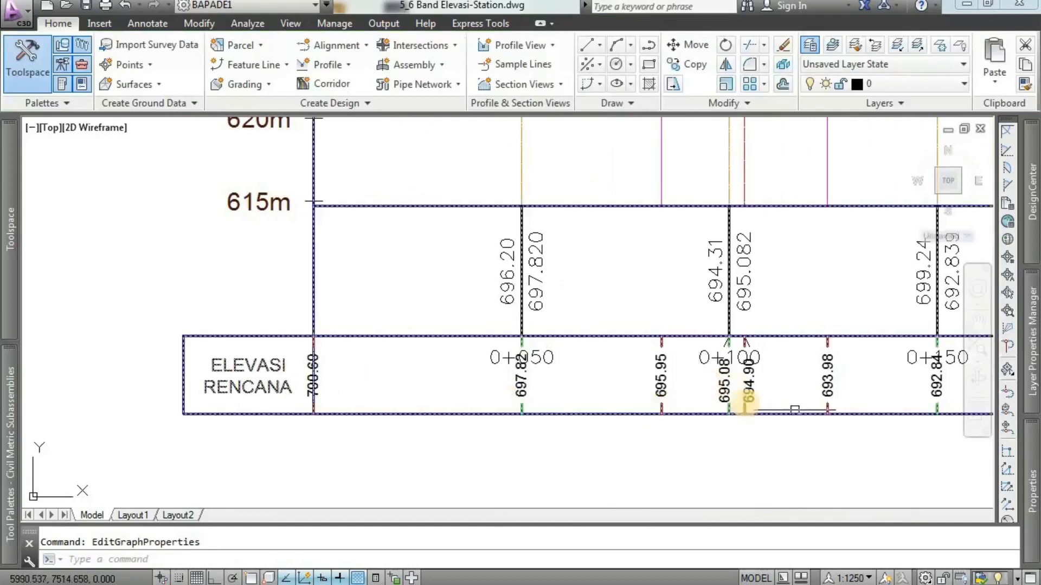